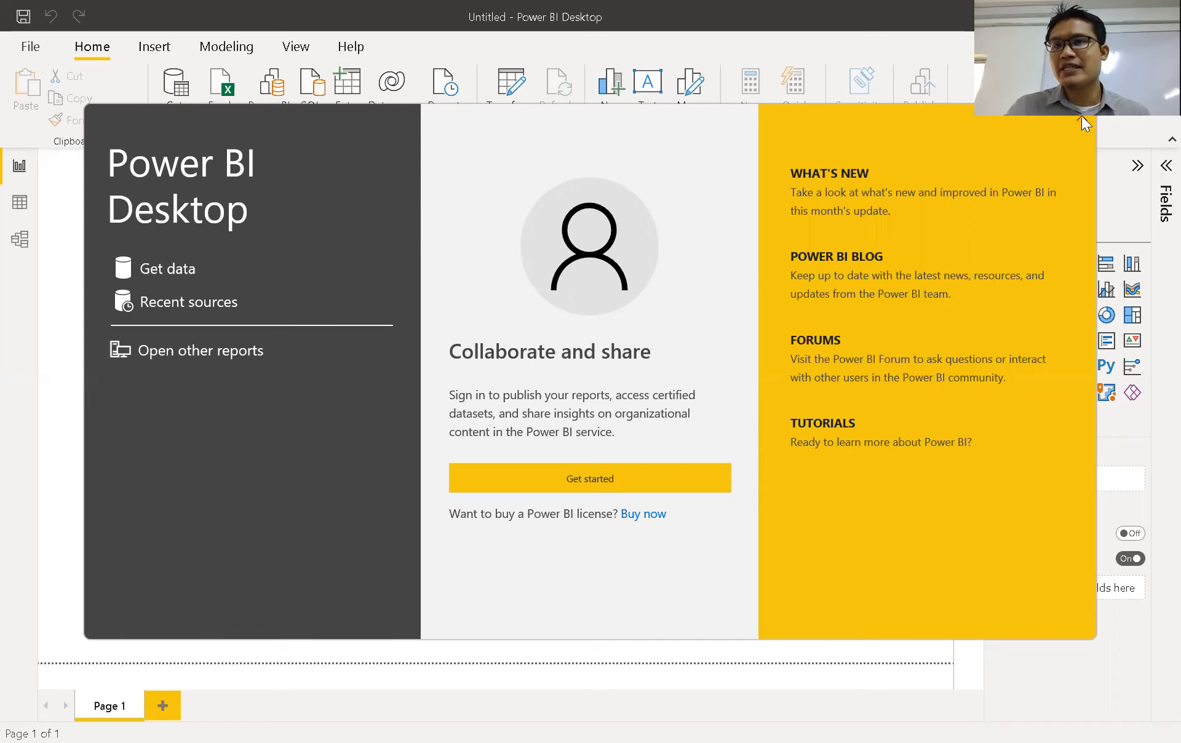
# Step: Dismiss the start screen and look over the common data sources available for import
pyautogui.press('Escape')
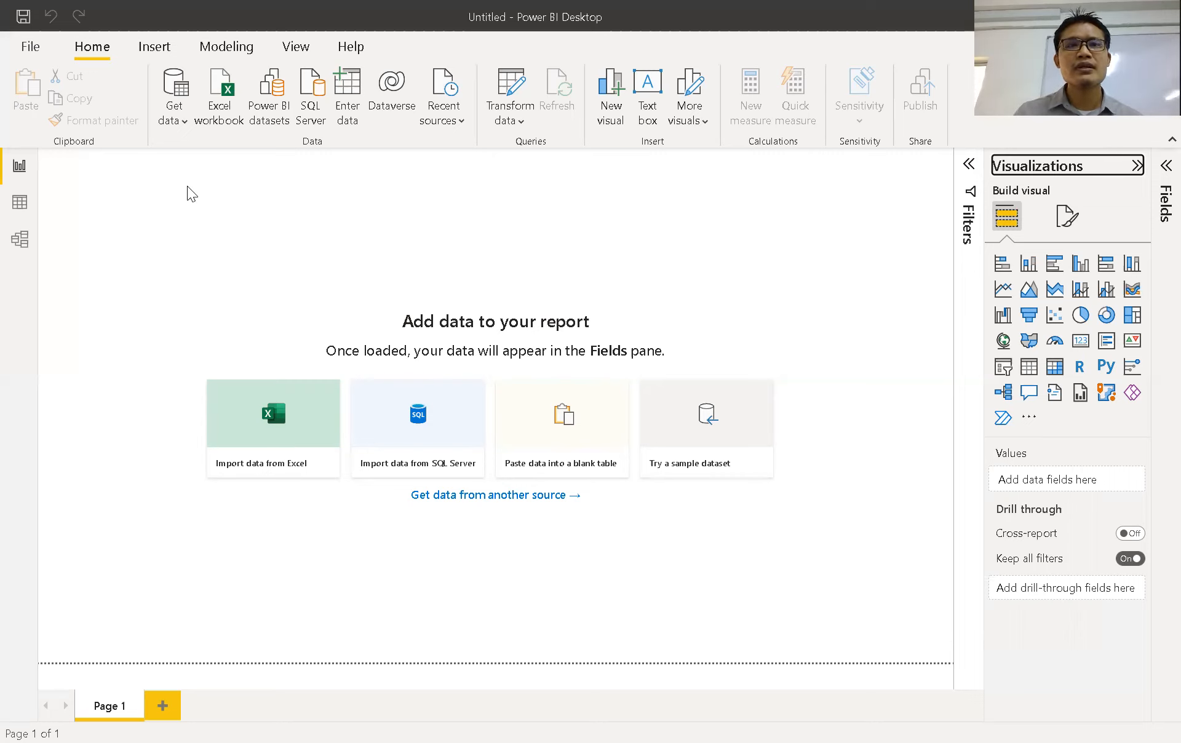
pyautogui.click(174, 118)
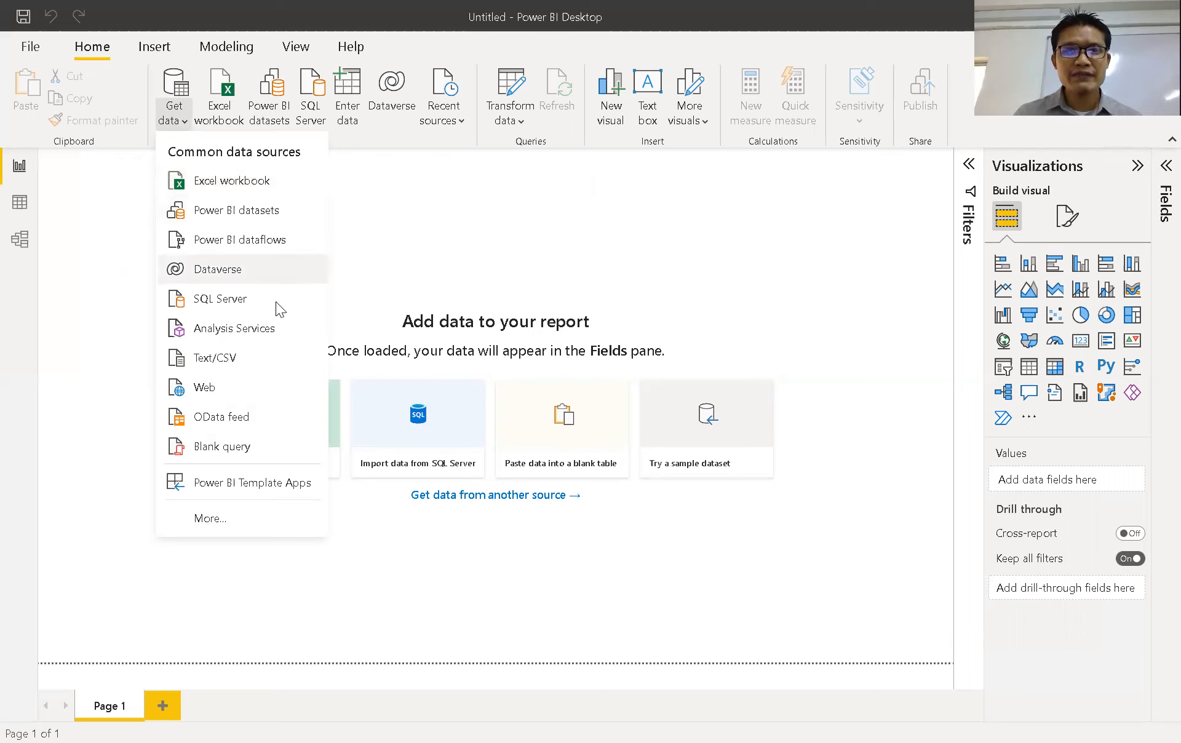
pyautogui.click(38, 131)
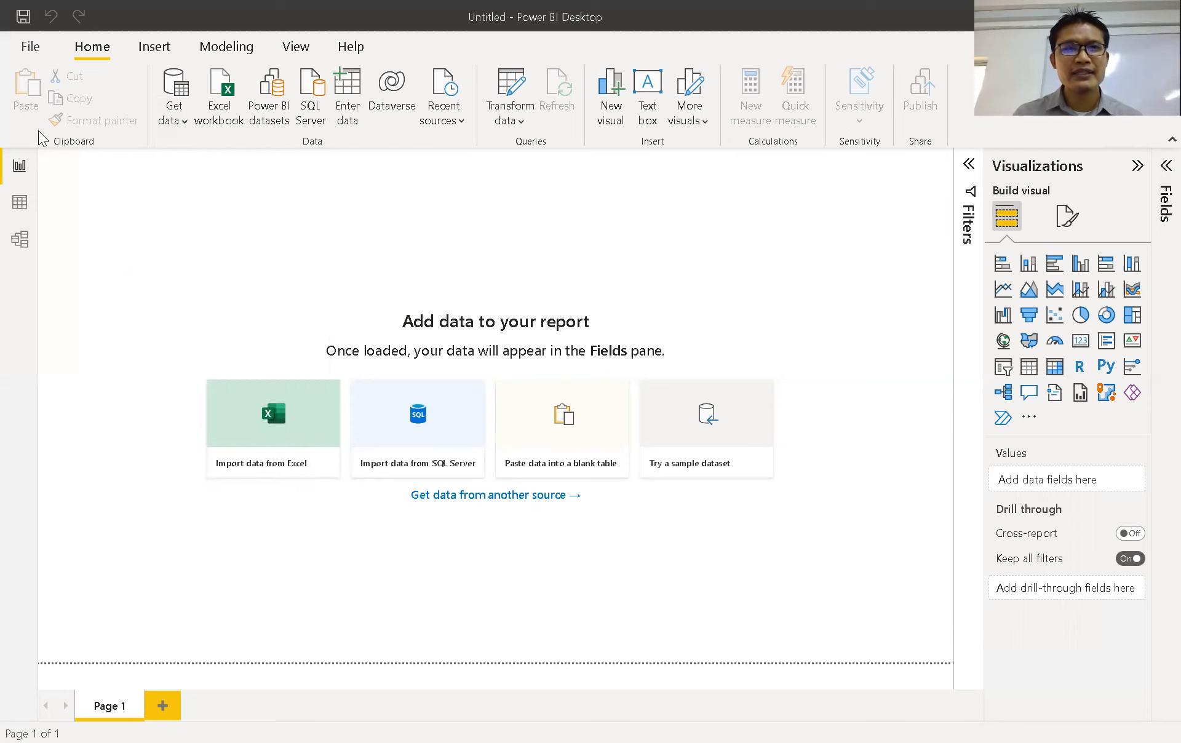
# Step: Set the current file's locale for import to English (United States) and apply the pending query changes
pyautogui.click(36, 47)
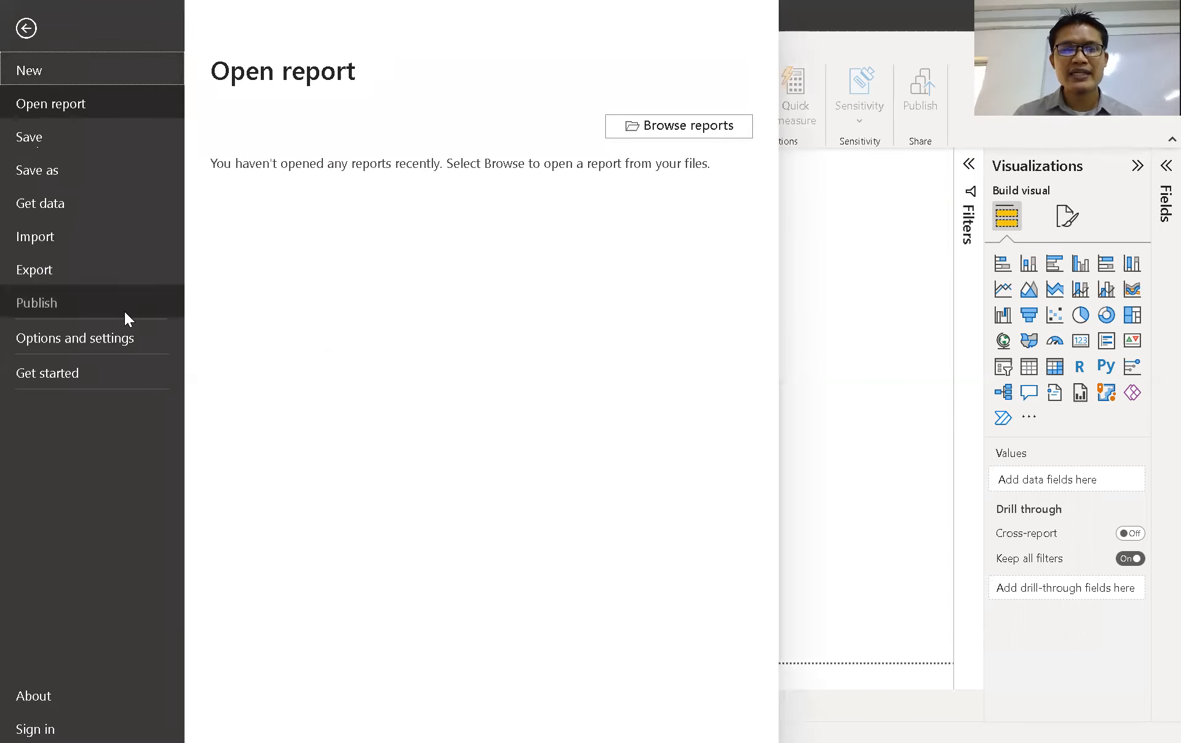
pyautogui.click(117, 338)
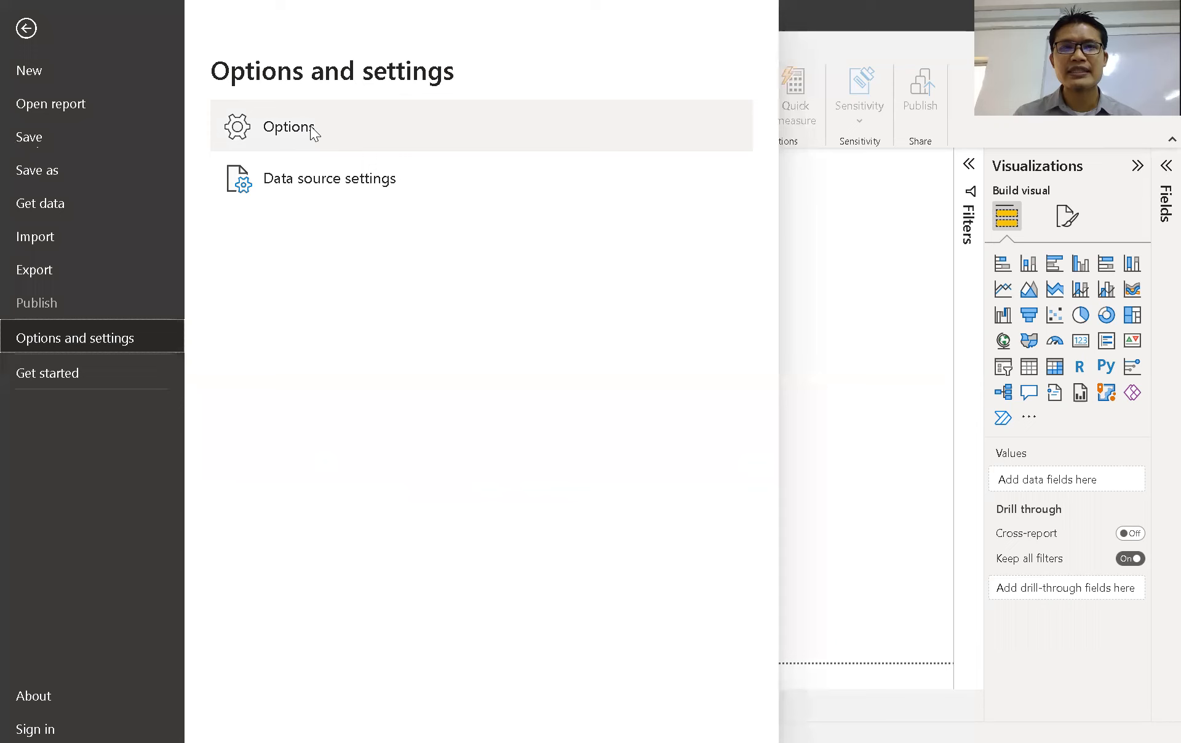
pyautogui.click(319, 136)
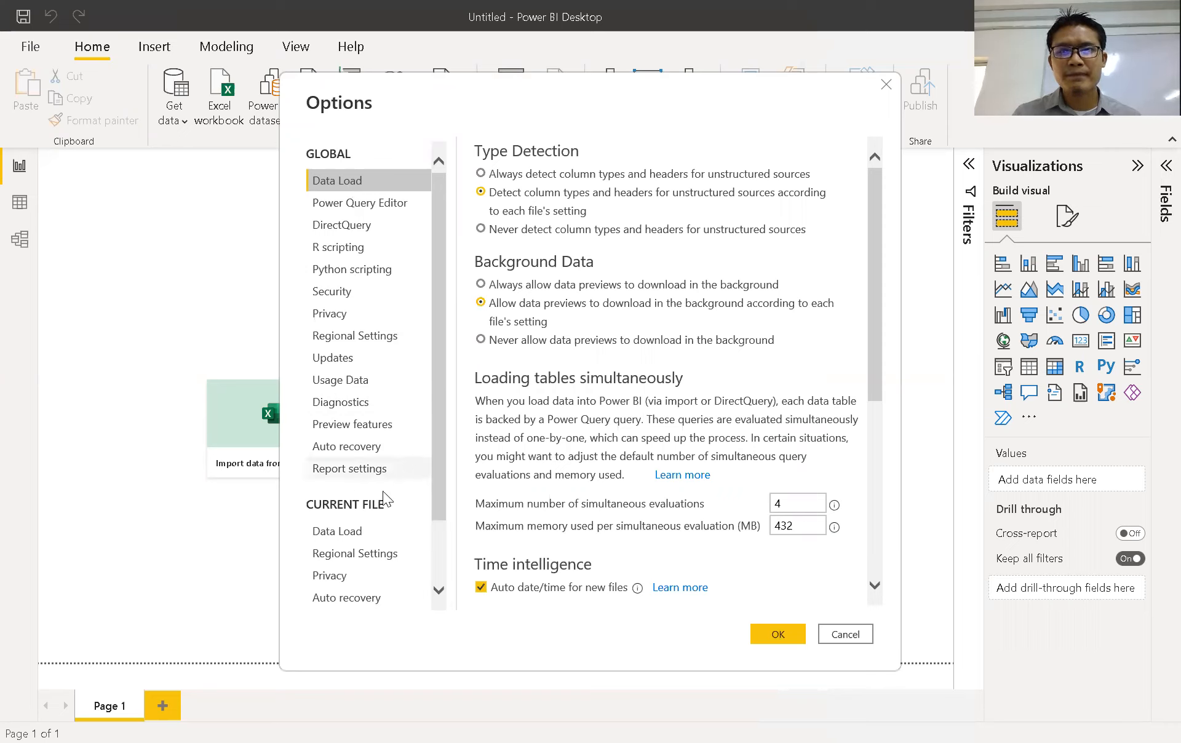
pyautogui.click(375, 559)
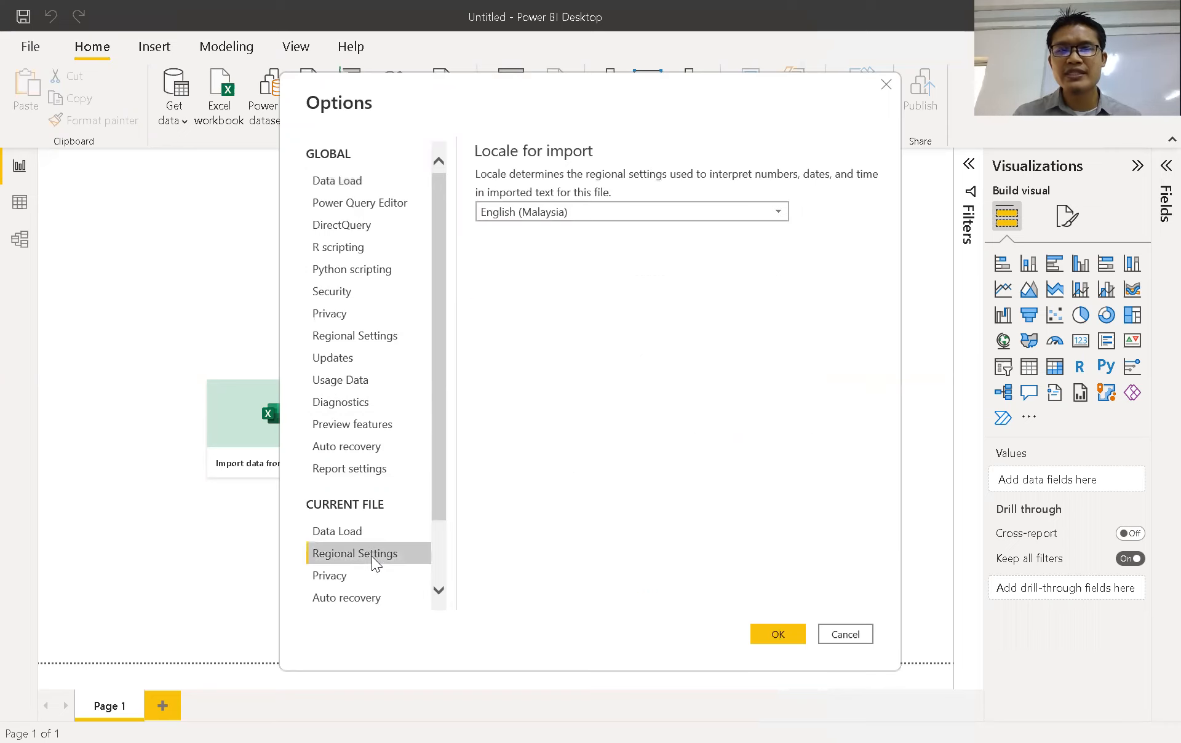
pyautogui.click(574, 216)
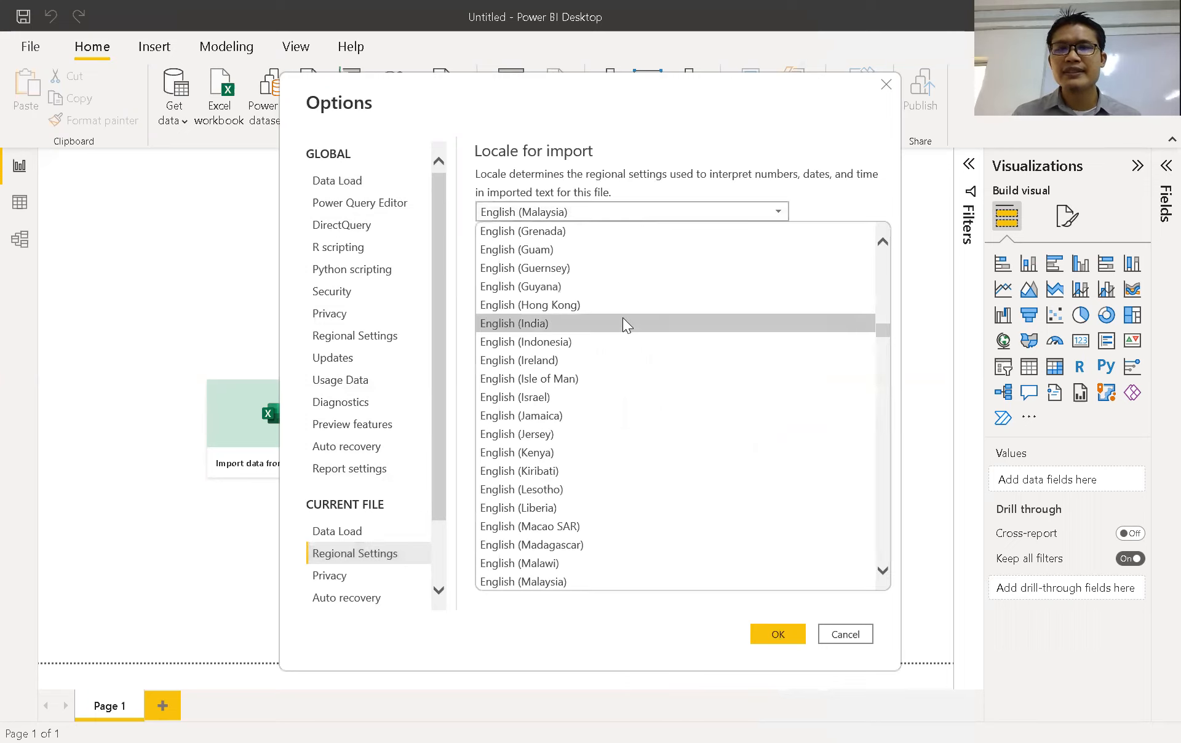
pyautogui.scroll(-7, 606, 411)
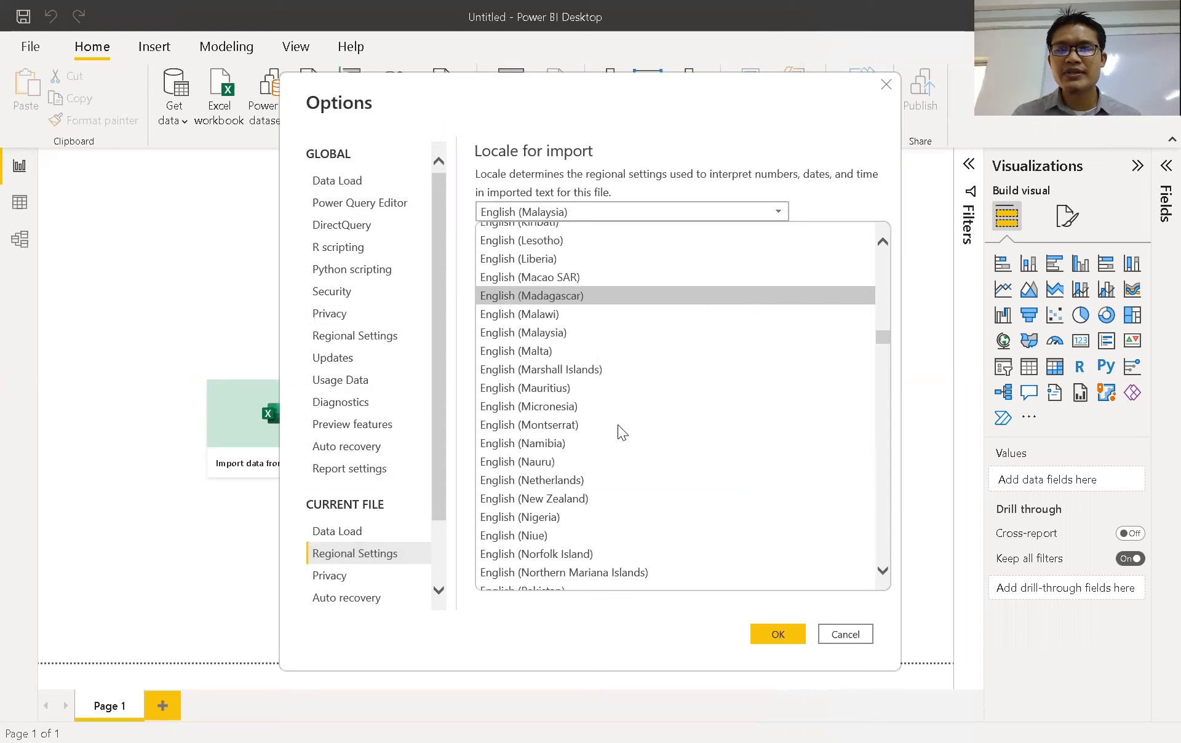
pyautogui.scroll(-8, 622, 432)
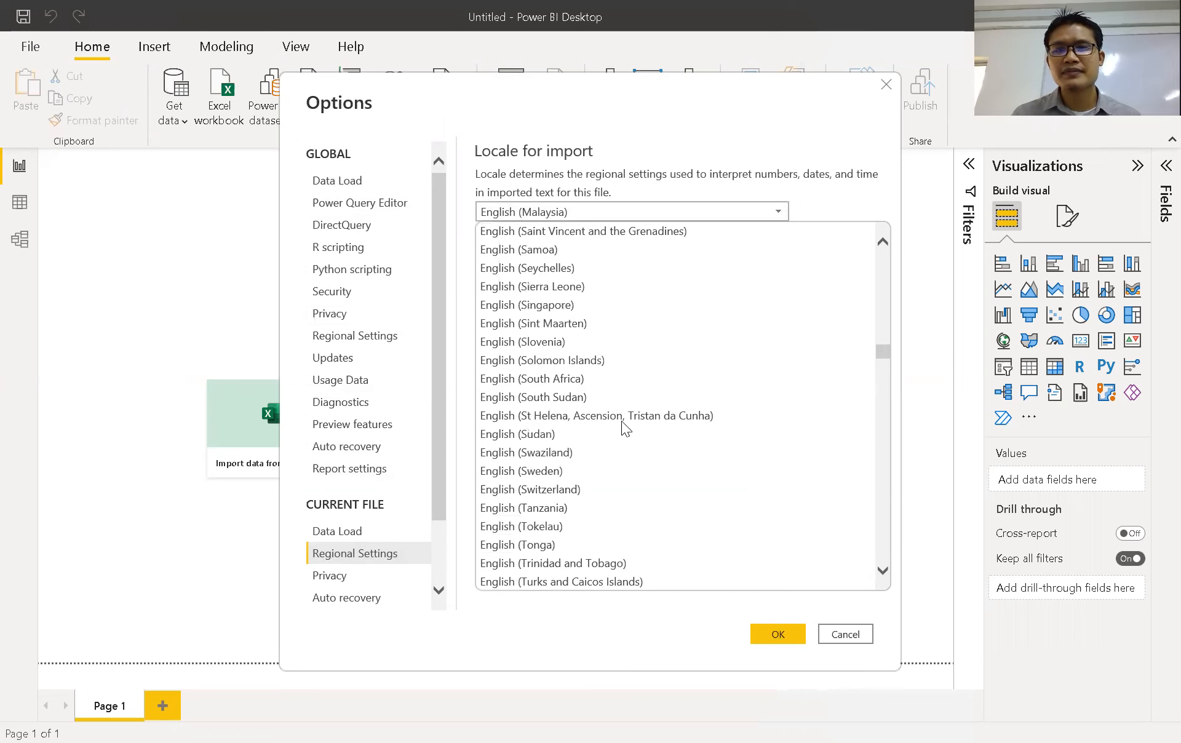
pyautogui.scroll(-2, 637, 495)
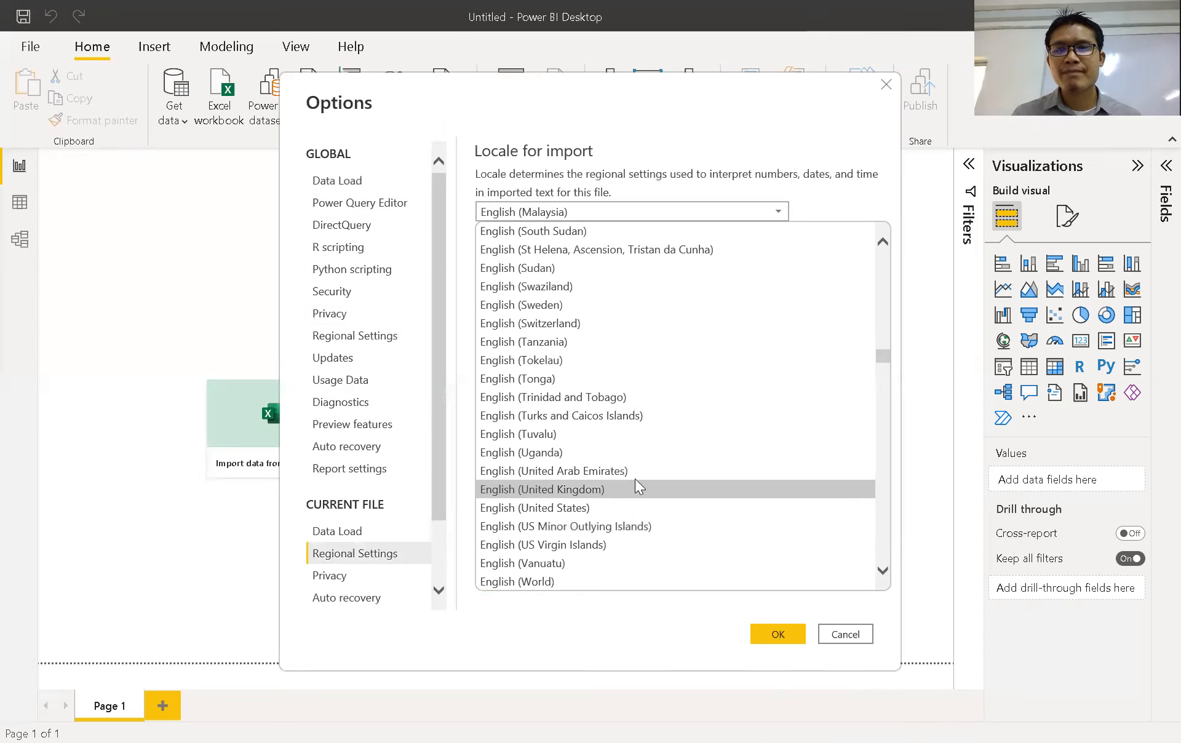
pyautogui.click(636, 504)
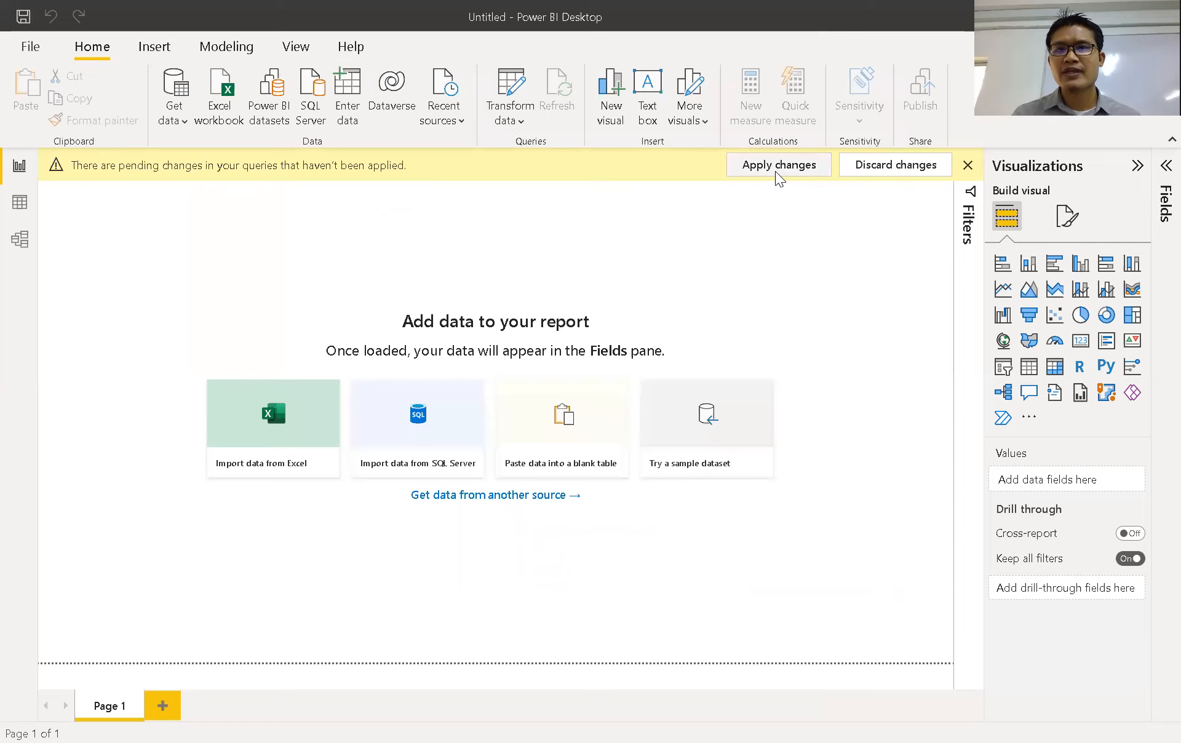
pyautogui.click(776, 171)
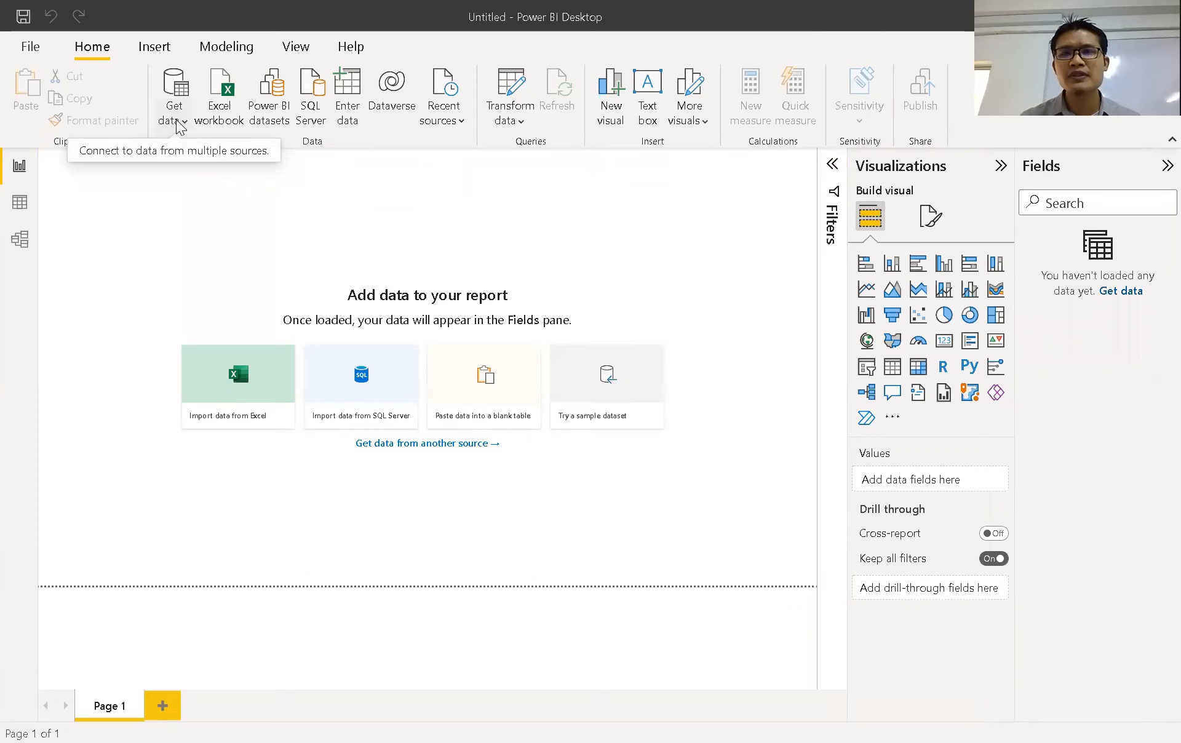
# Step: Open the BIGDATA text file for import from Desktop > Year 2022 > 5003 Data Analysis (Excel and Power BI) > Classes > WC 28.2.2022
pyautogui.click(178, 121)
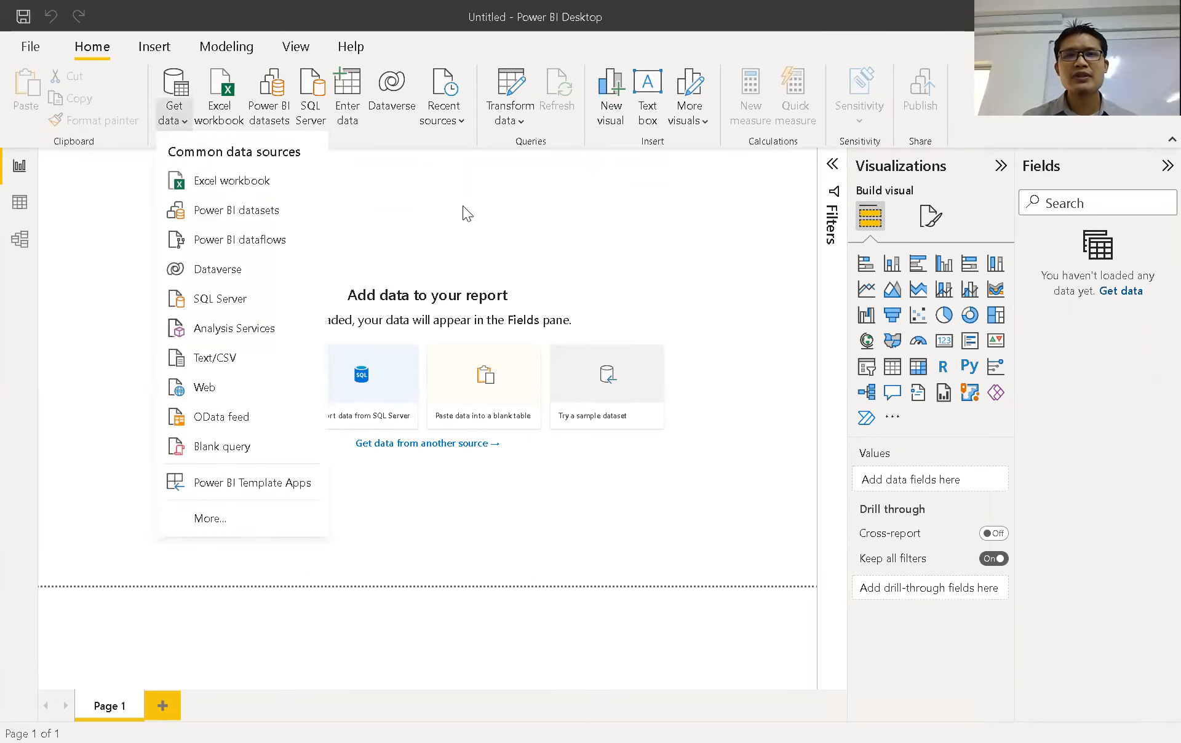
pyautogui.click(185, 116)
pyautogui.click(185, 117)
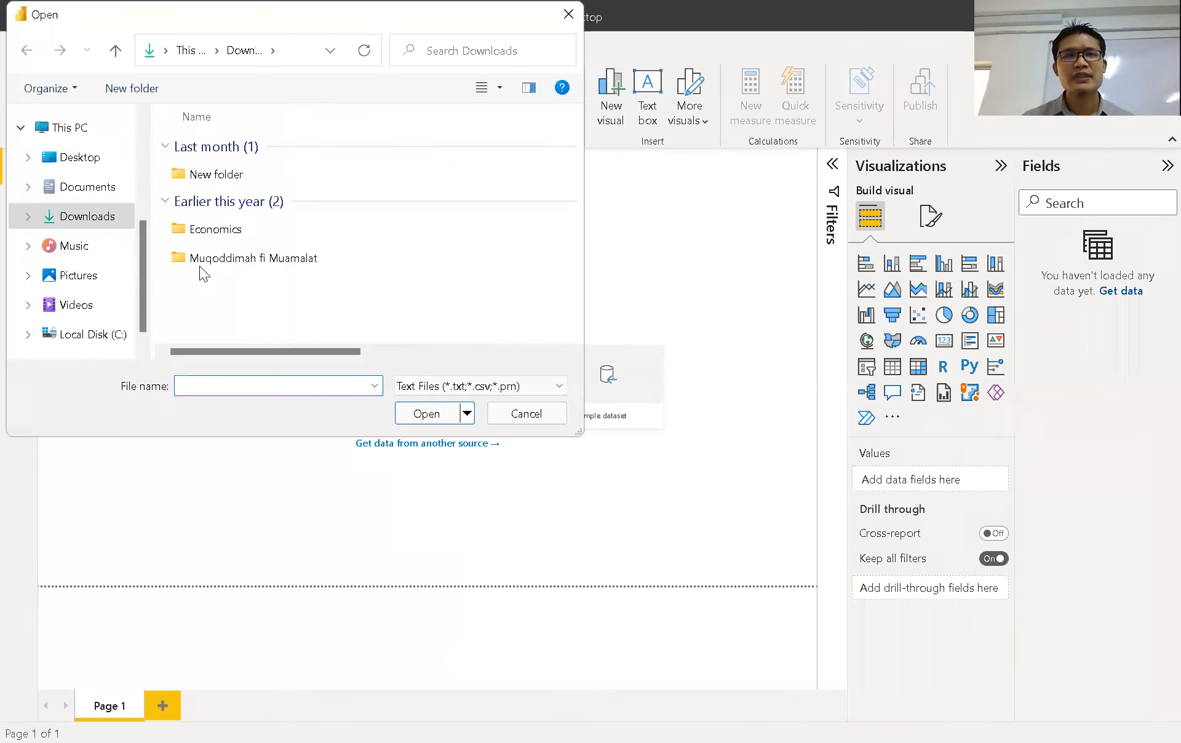
pyautogui.click(93, 161)
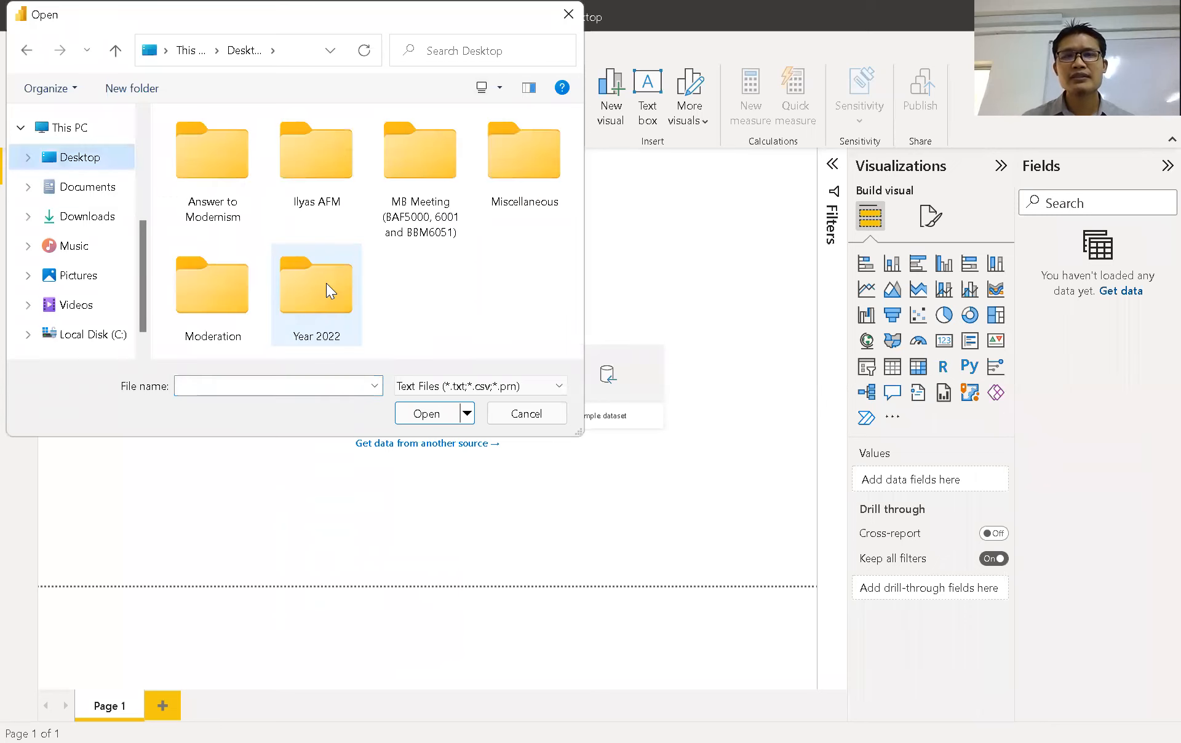
pyautogui.doubleClick(326, 283)
pyautogui.click(243, 179)
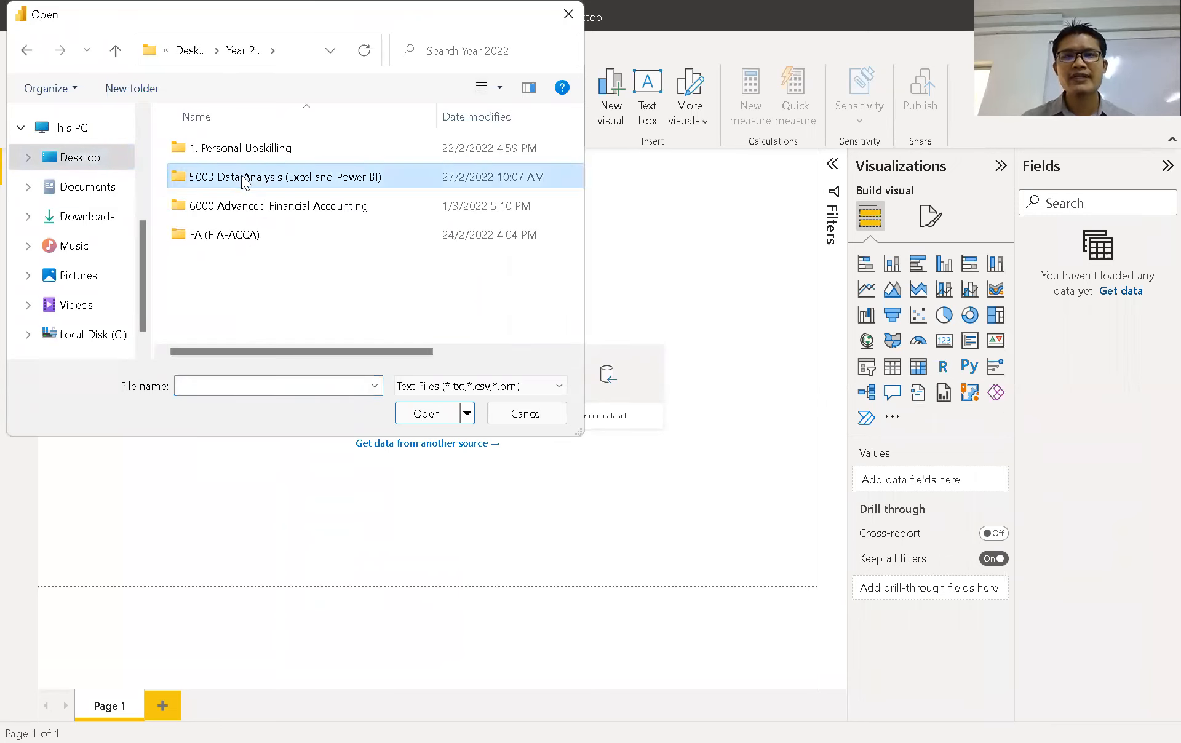
pyautogui.doubleClick(242, 176)
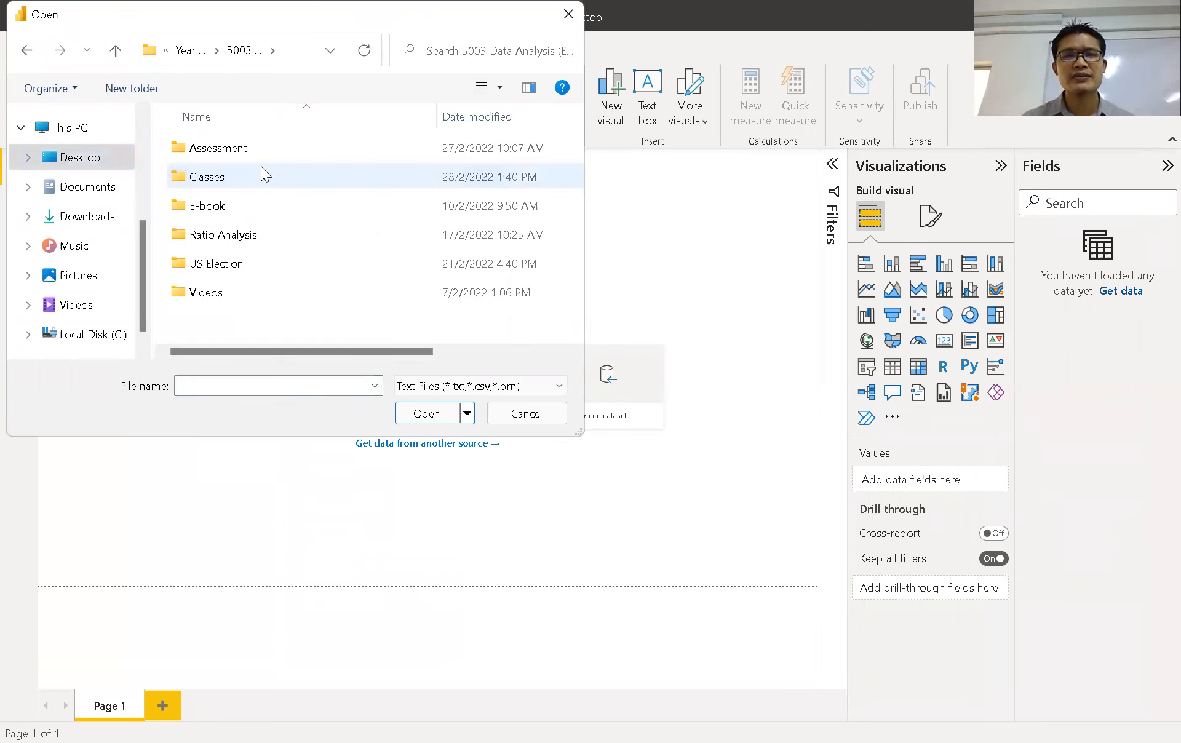
pyautogui.doubleClick(261, 177)
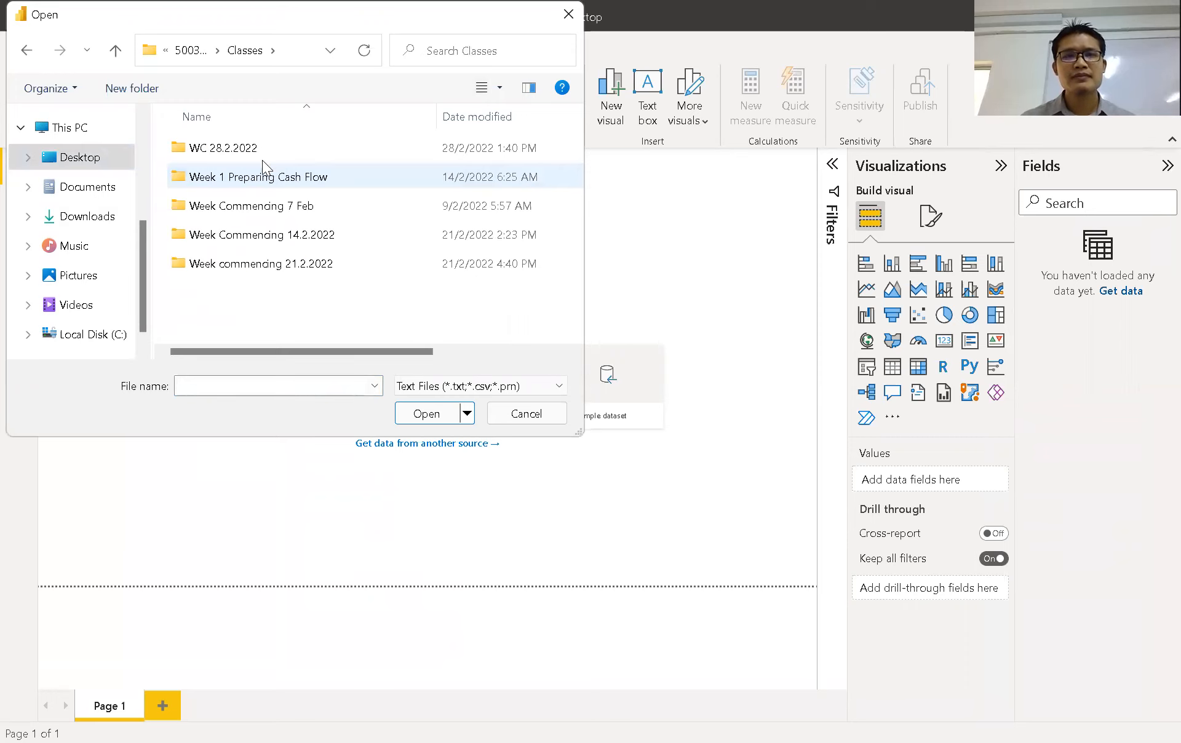
pyautogui.click(262, 148)
pyautogui.doubleClick(265, 151)
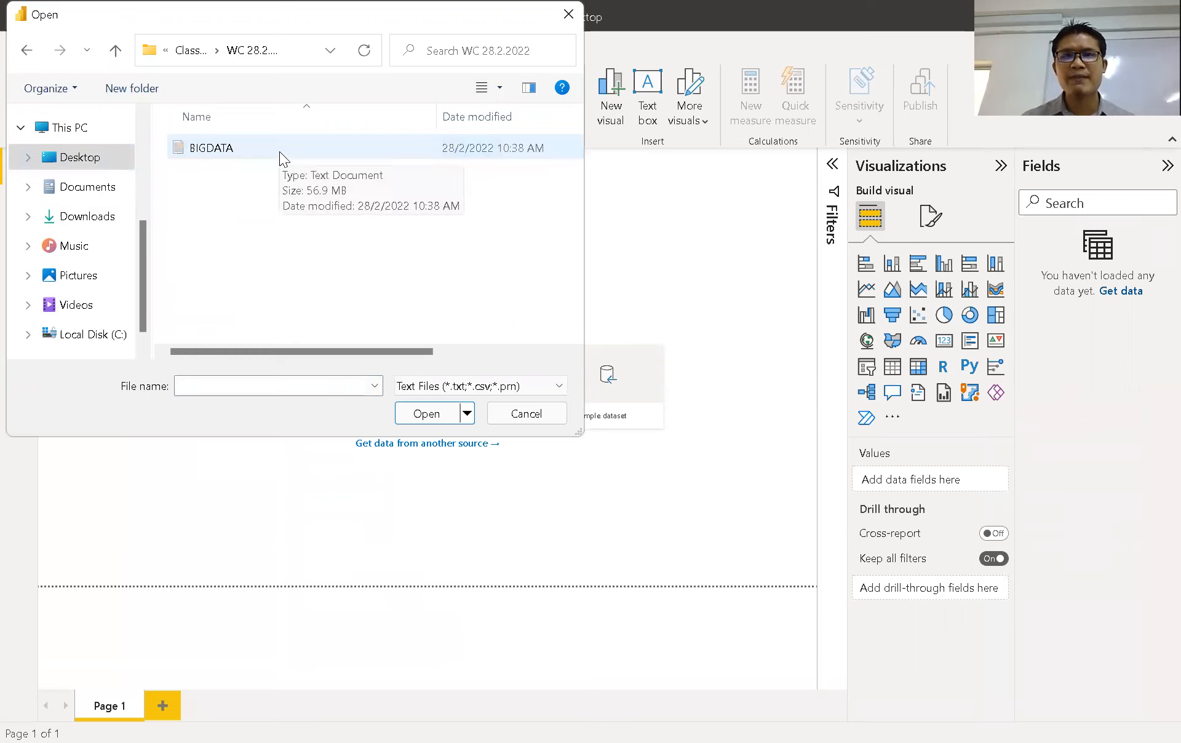
pyautogui.click(279, 148)
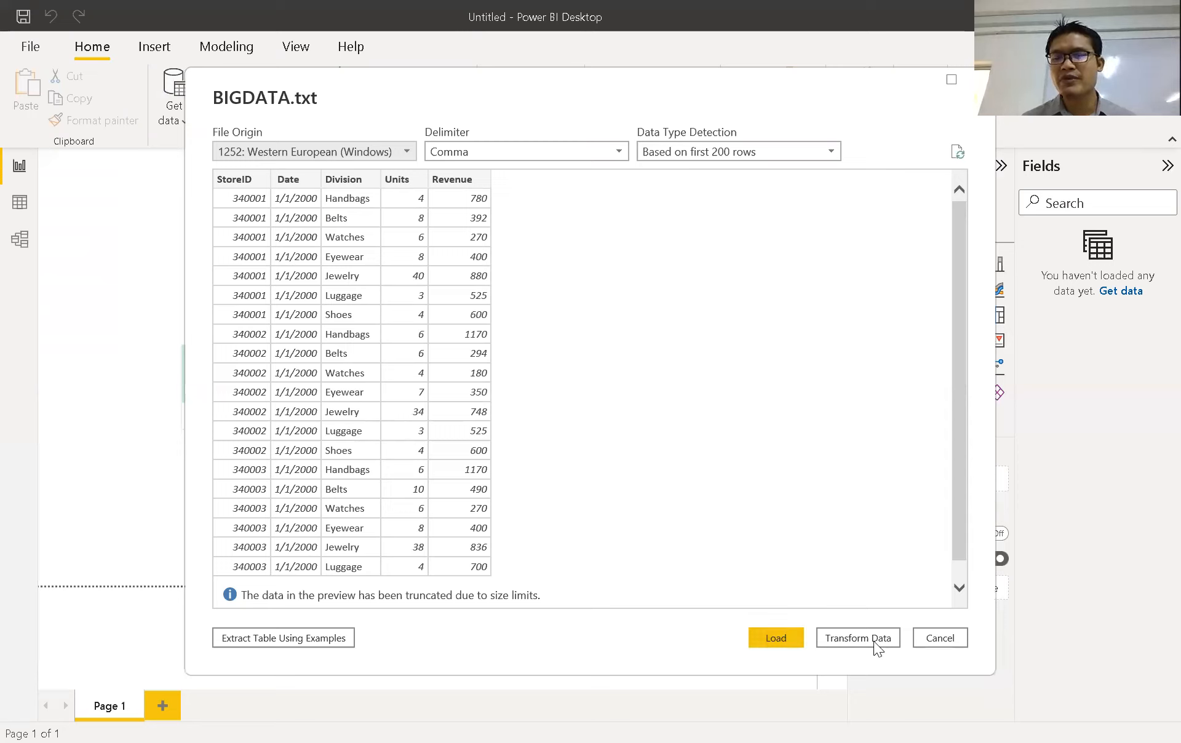
# Step: Load the BIGDATA text file with its detected import settings and check the loaded table's fields
pyautogui.click(779, 641)
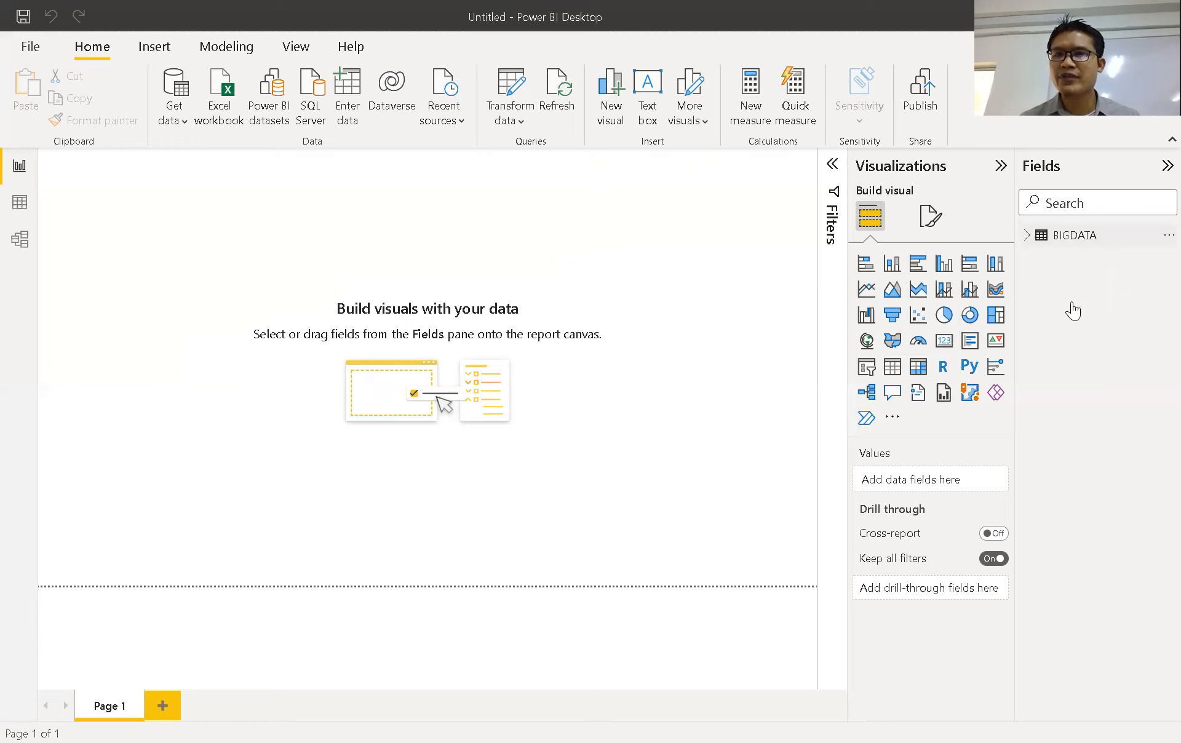
pyautogui.click(1028, 239)
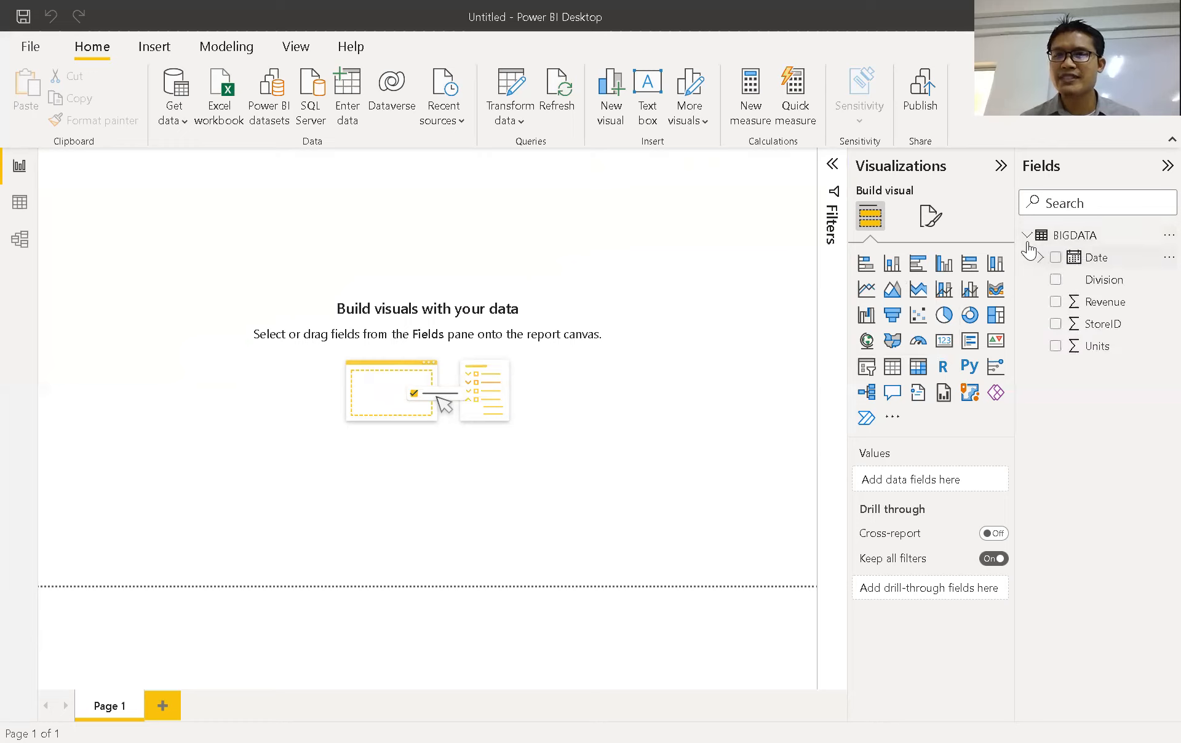
pyautogui.click(1094, 243)
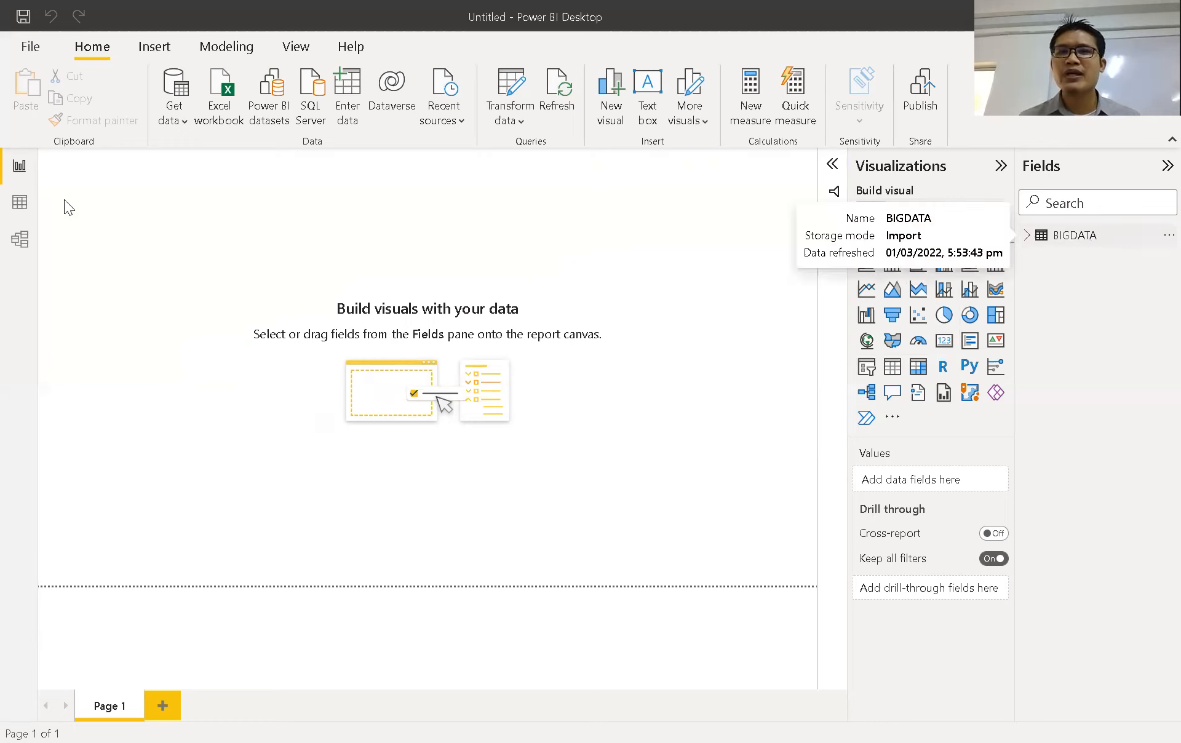
# Step: Import the Stores sheet from the Excel workbook PTChapter1001.xlsx, checking its preview rows before loading
pyautogui.click(164, 124)
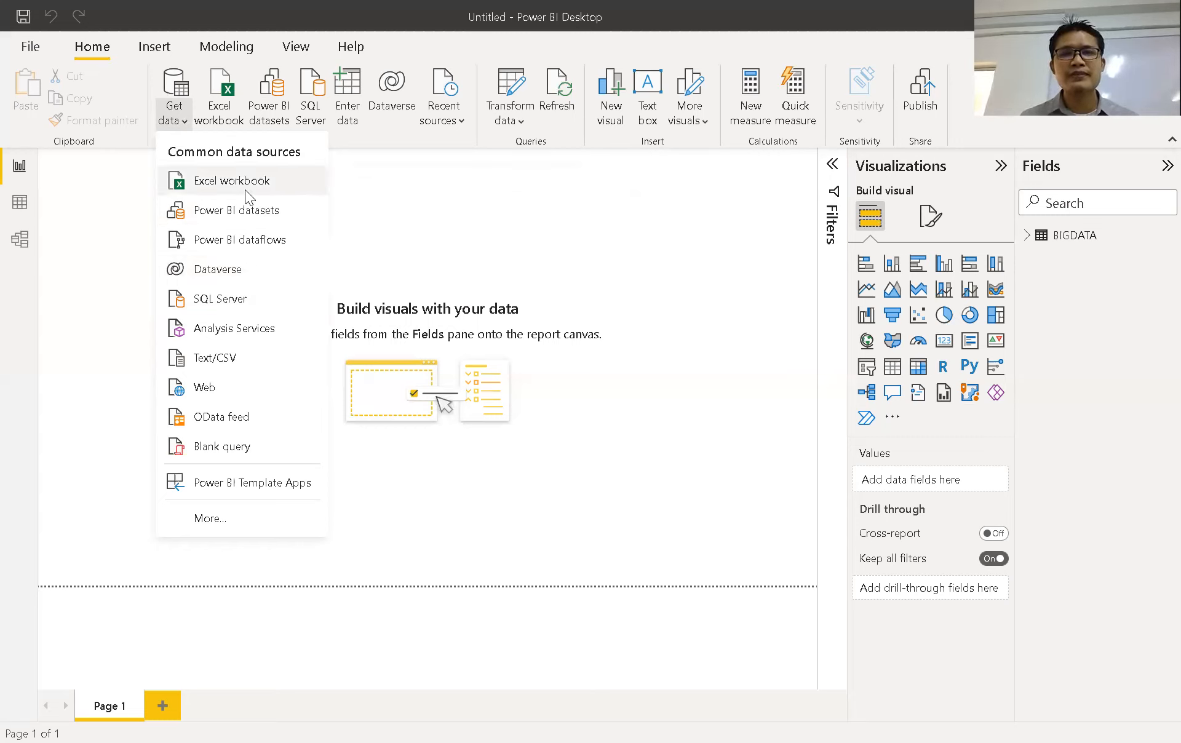
pyautogui.click(245, 190)
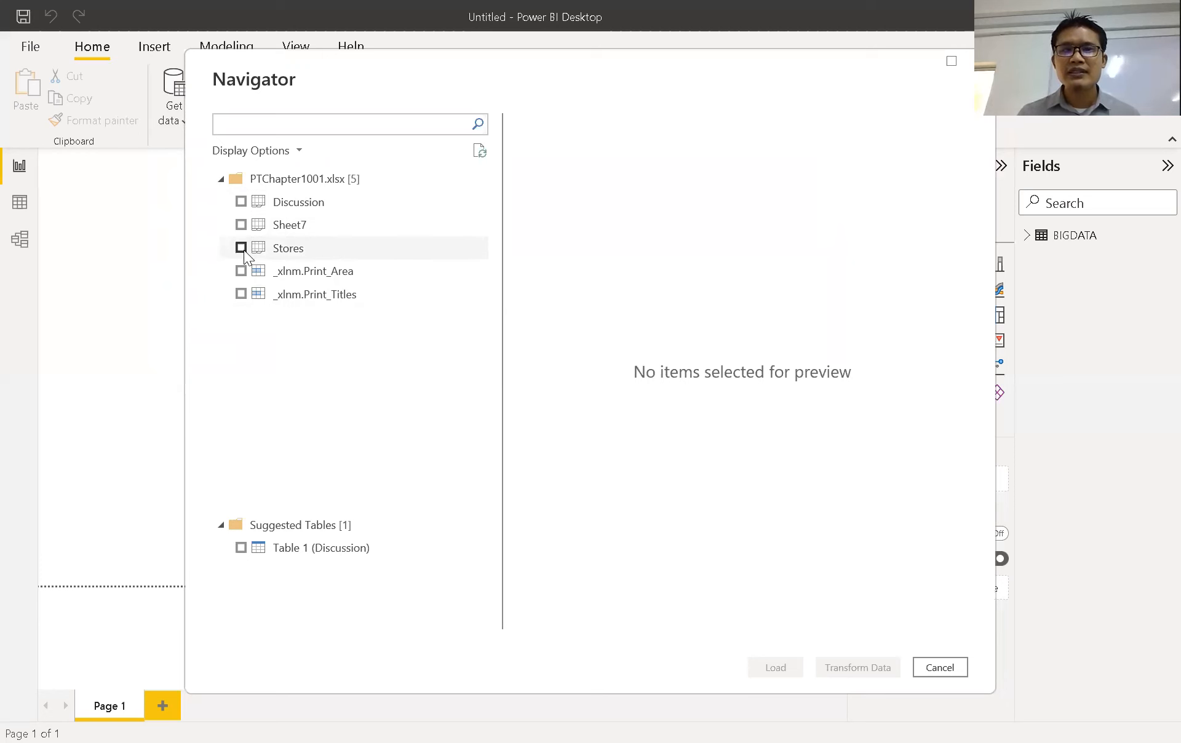
pyautogui.click(310, 251)
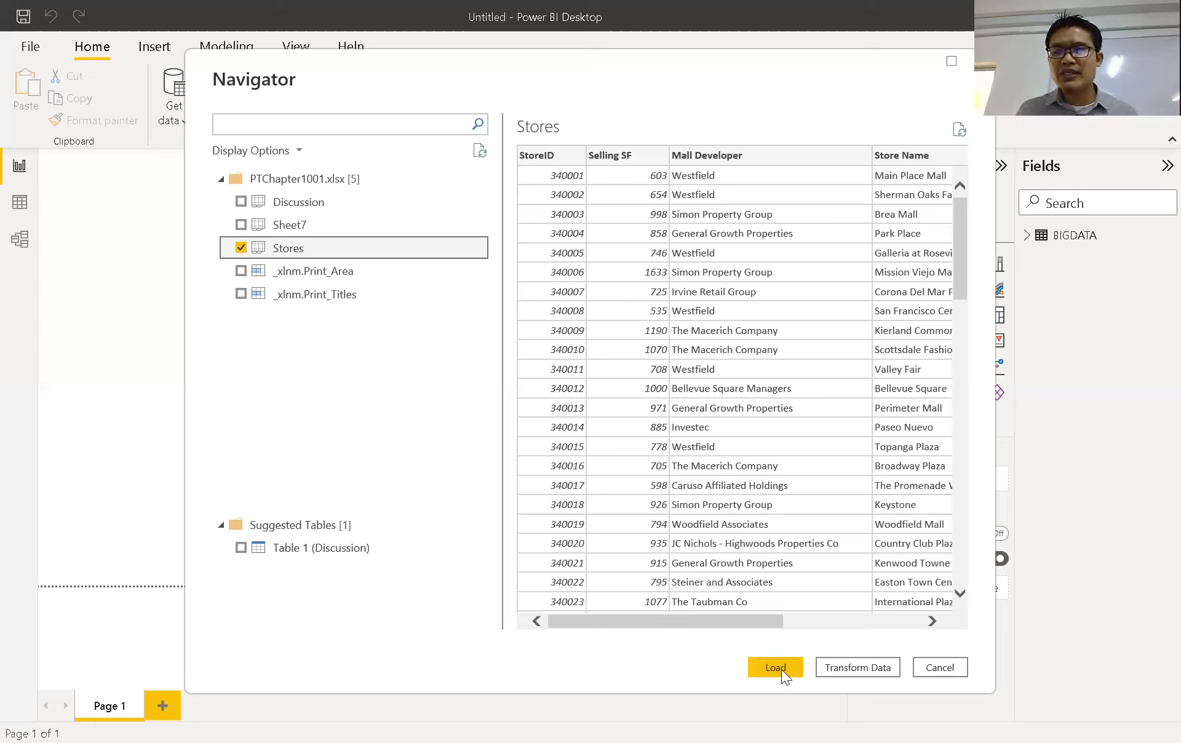
pyautogui.scroll(-2, 955, 347)
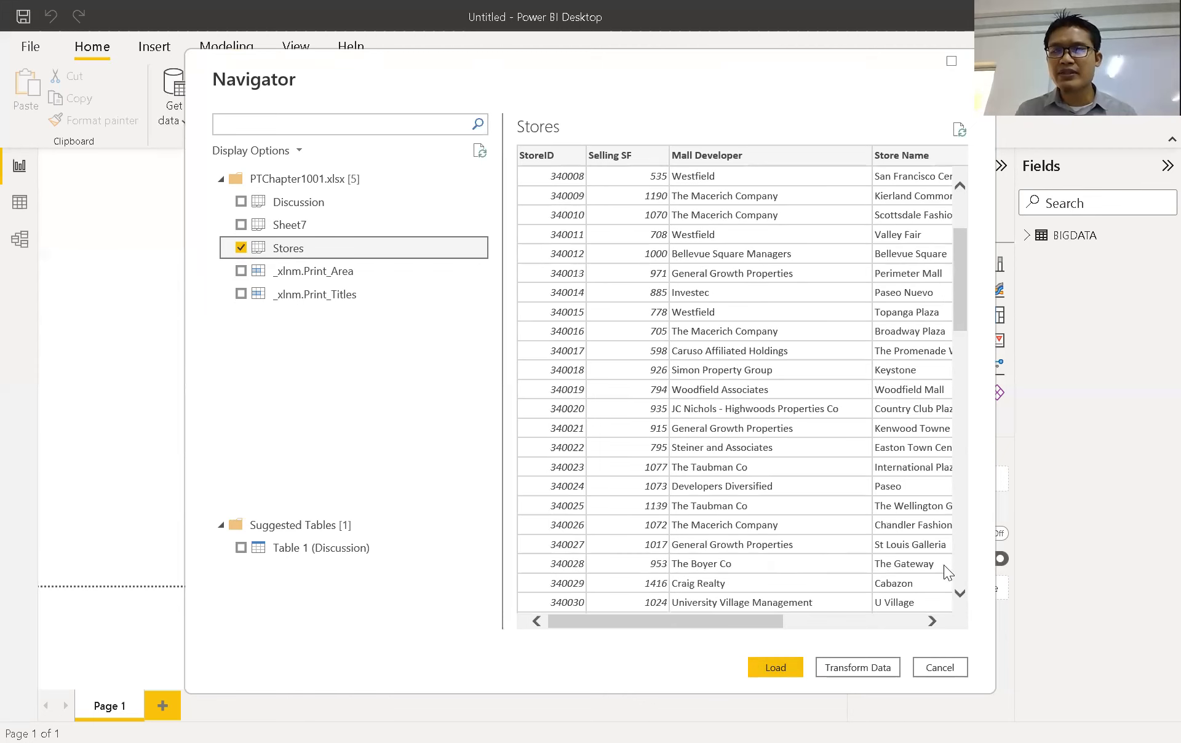
pyautogui.scroll(-15, 953, 591)
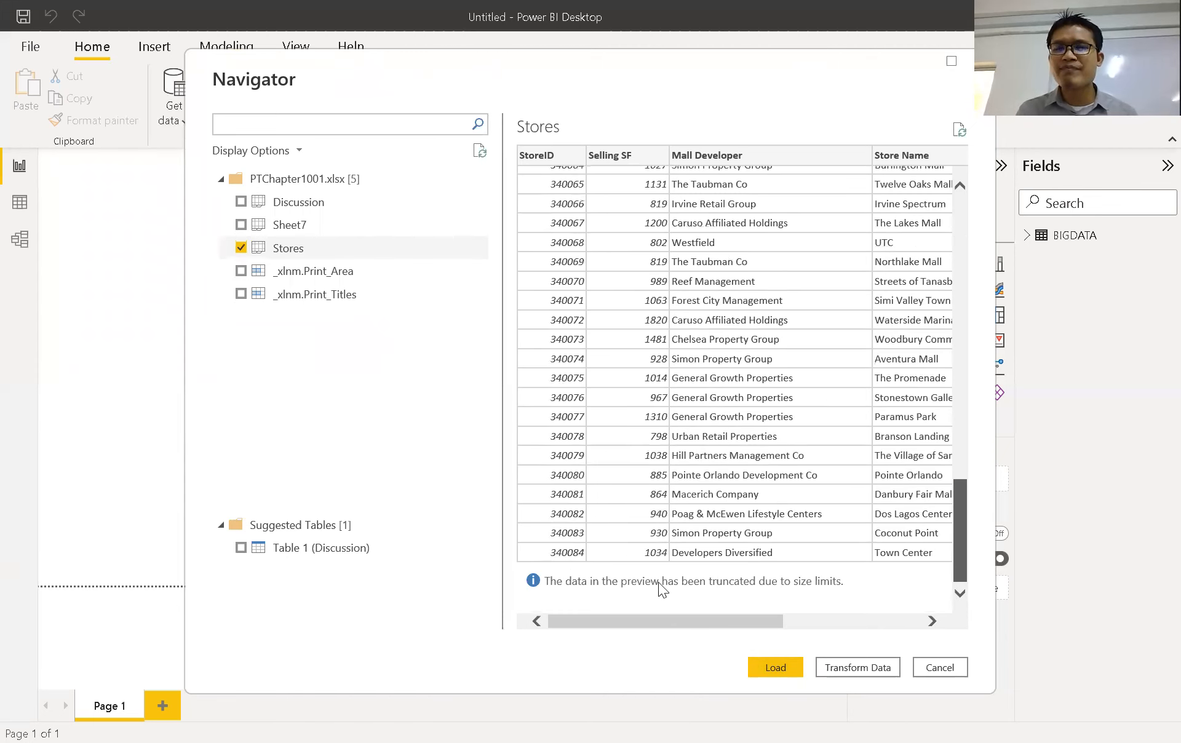
pyautogui.moveTo(957, 558); pyautogui.dragTo(975, 245)
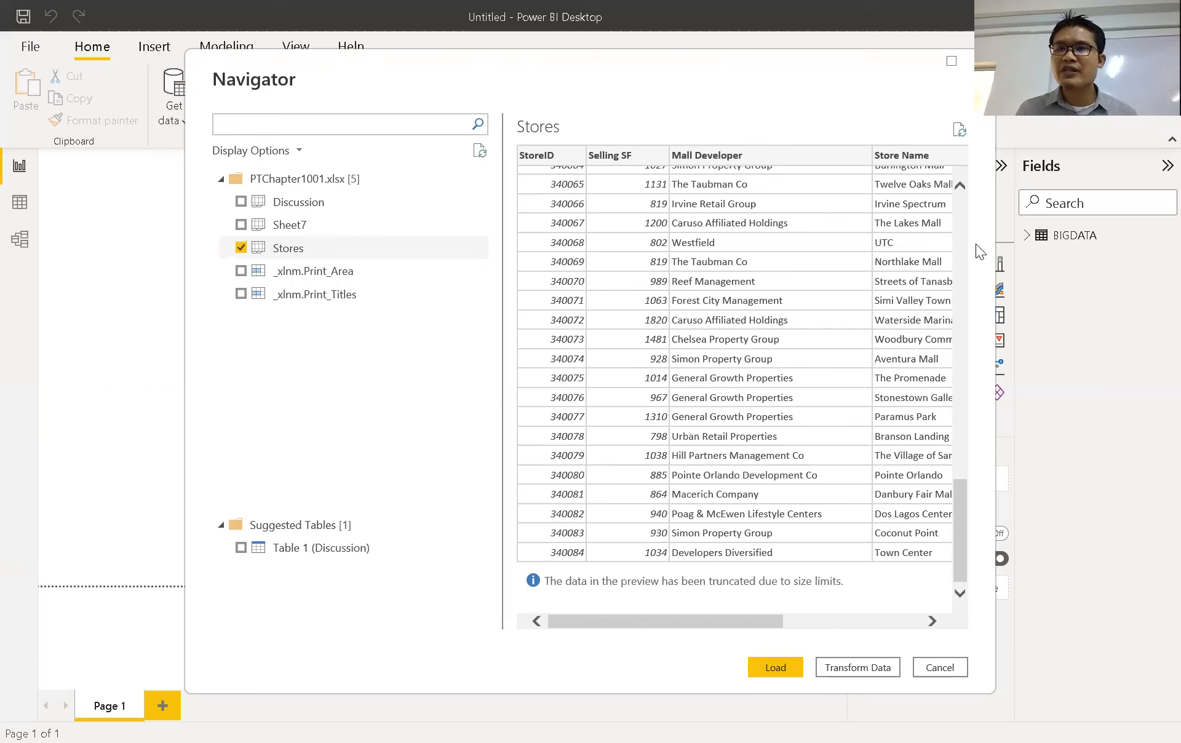
pyautogui.click(772, 670)
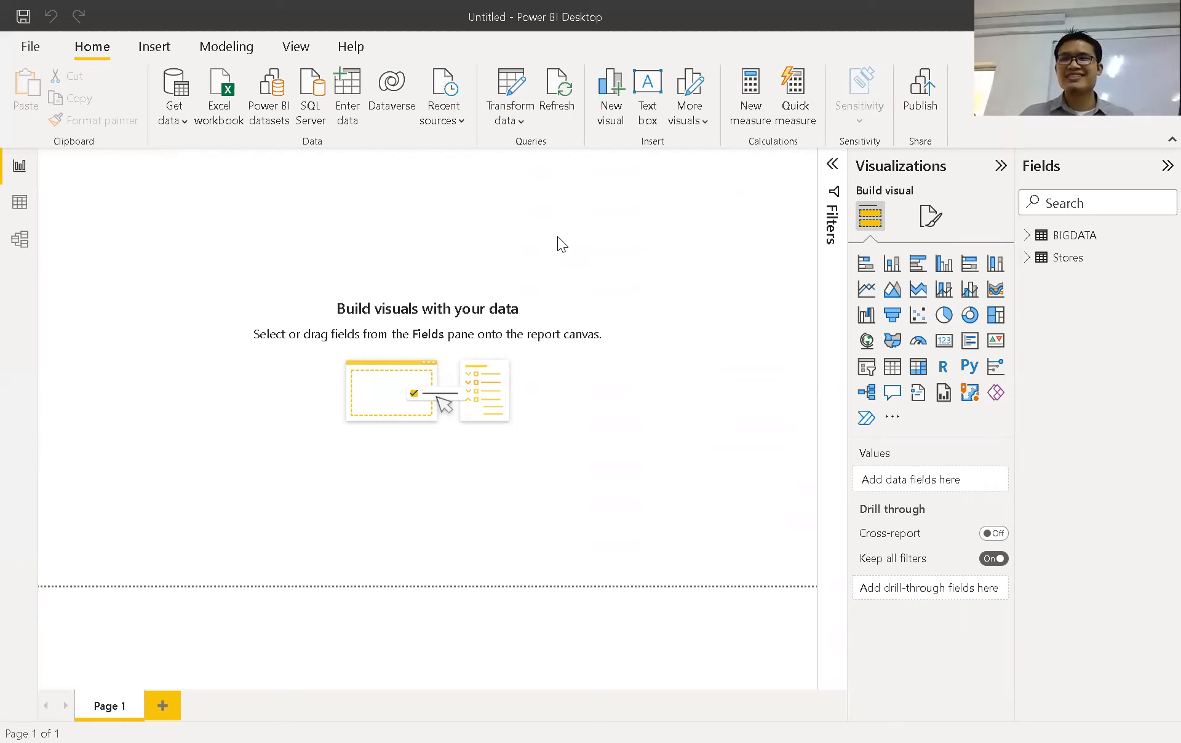
# Step: Inspect the fields of the BIGDATA and Stores tables and the relationship between them in the Model view
pyautogui.click(1026, 236)
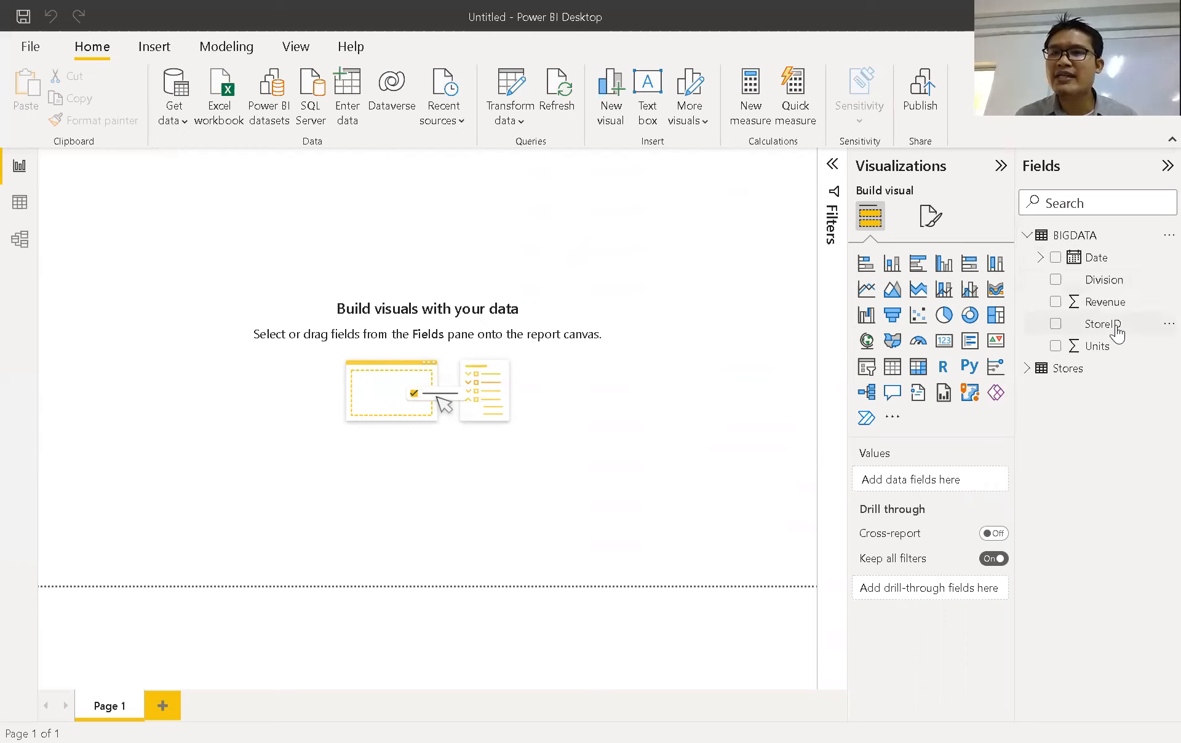
pyautogui.click(1028, 371)
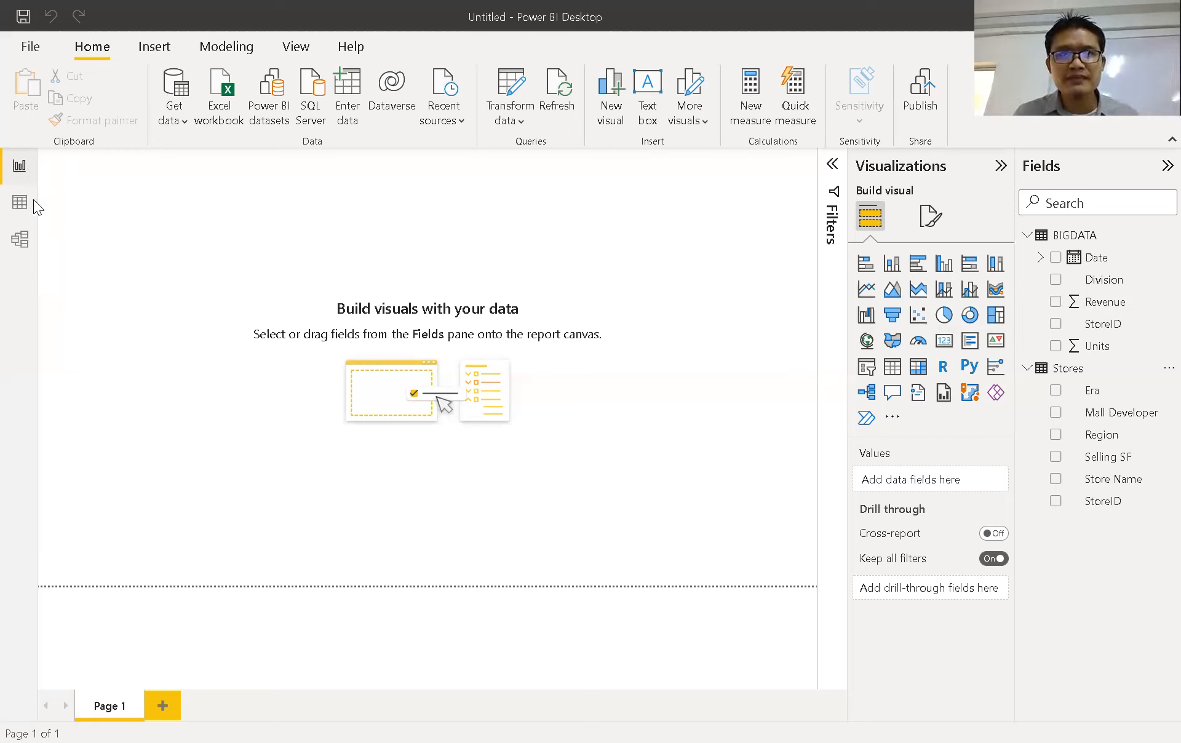
pyautogui.click(22, 212)
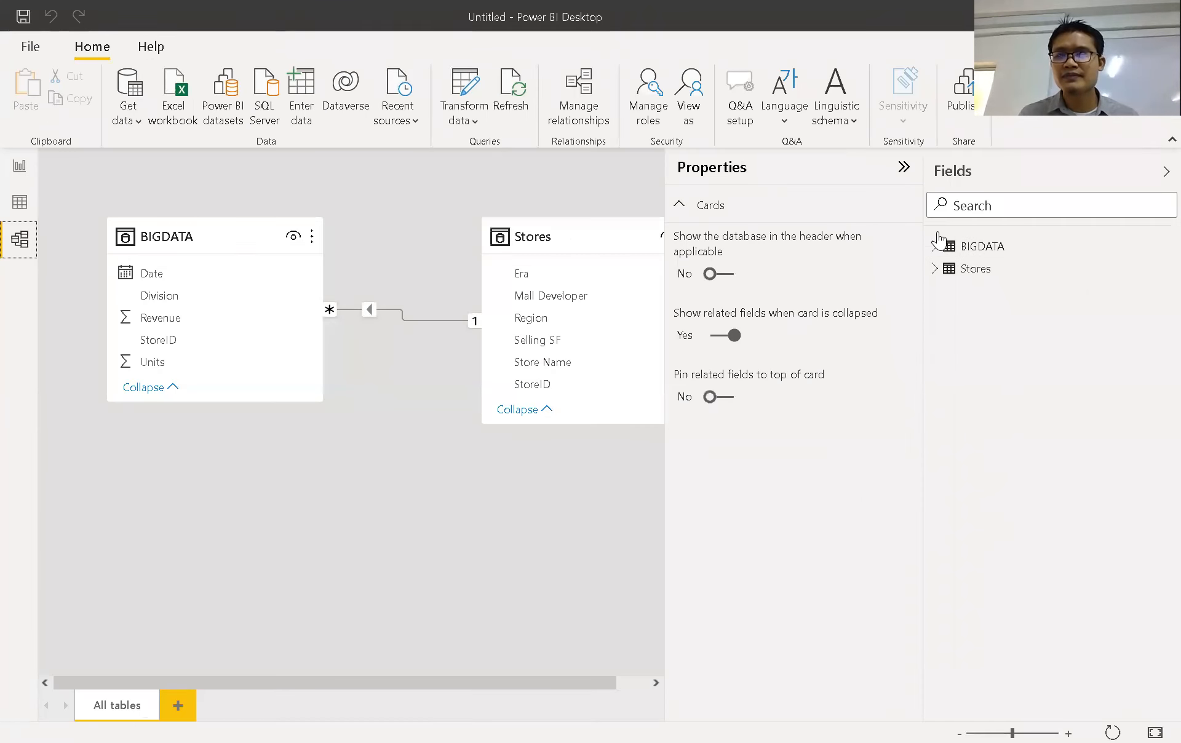
pyautogui.click(904, 167)
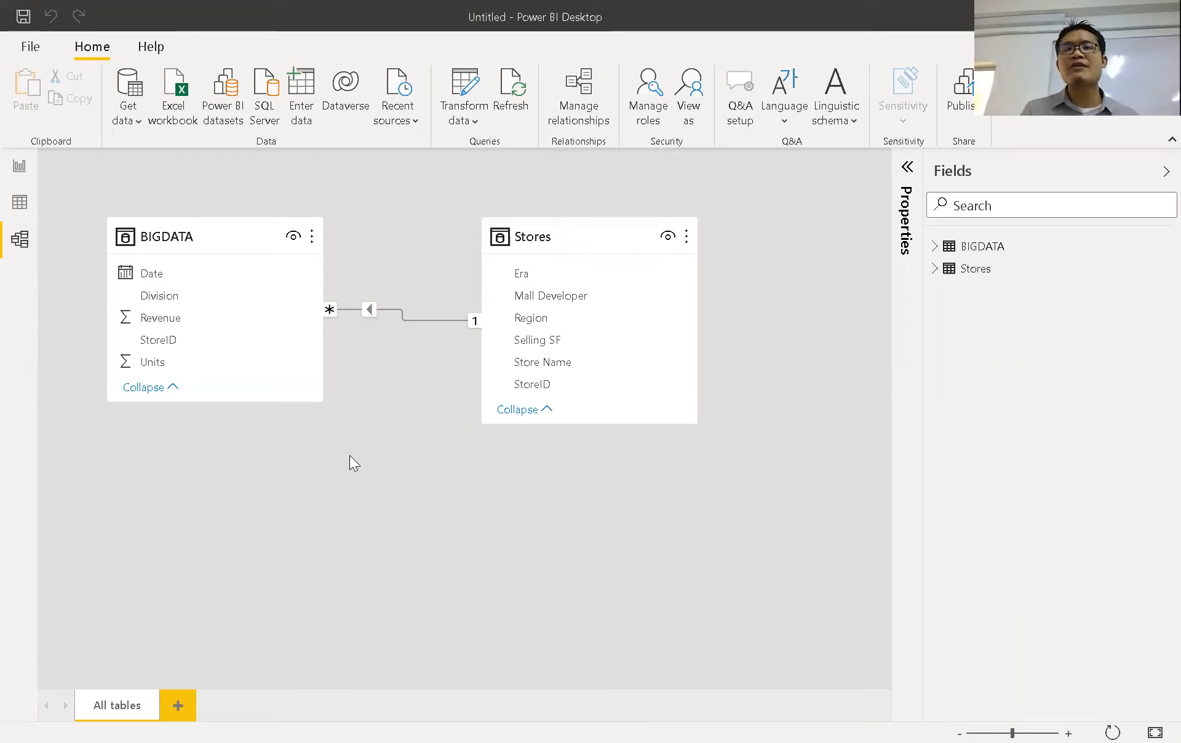
# Step: Highlight the relationship line between BIGDATA and Stores to check which fields it joins
pyautogui.click(369, 312)
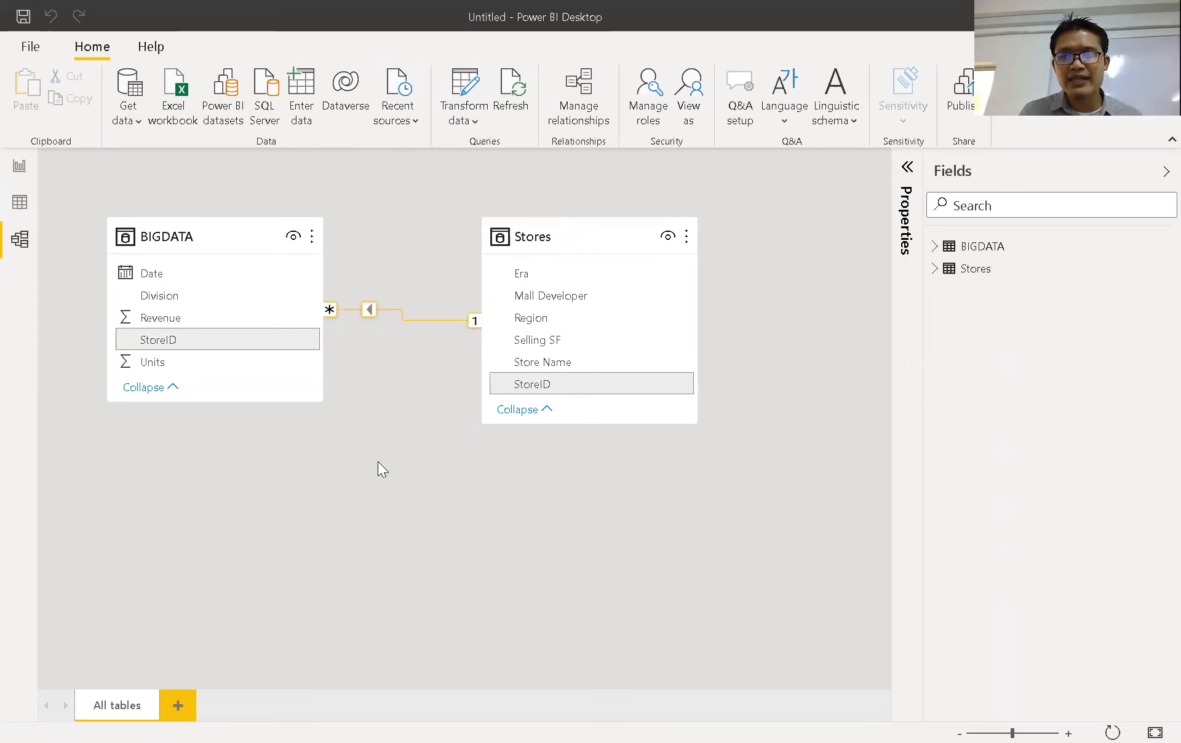
pyautogui.click(374, 438)
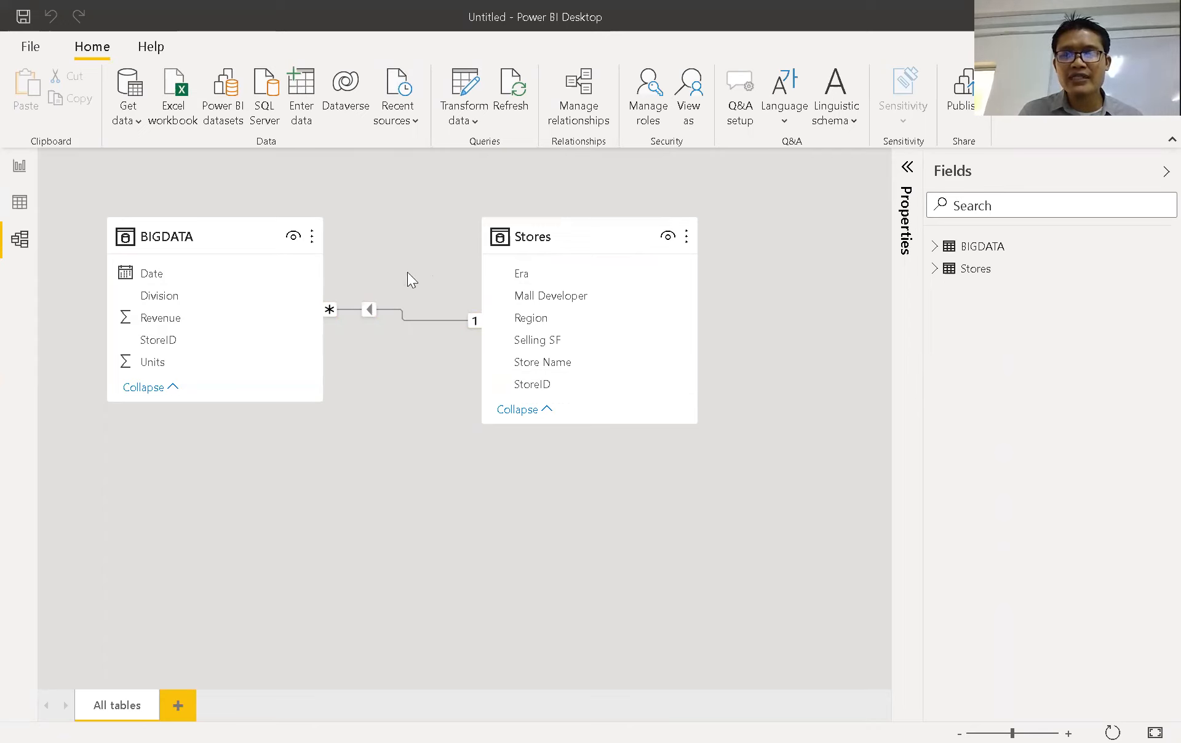
pyautogui.click(370, 310)
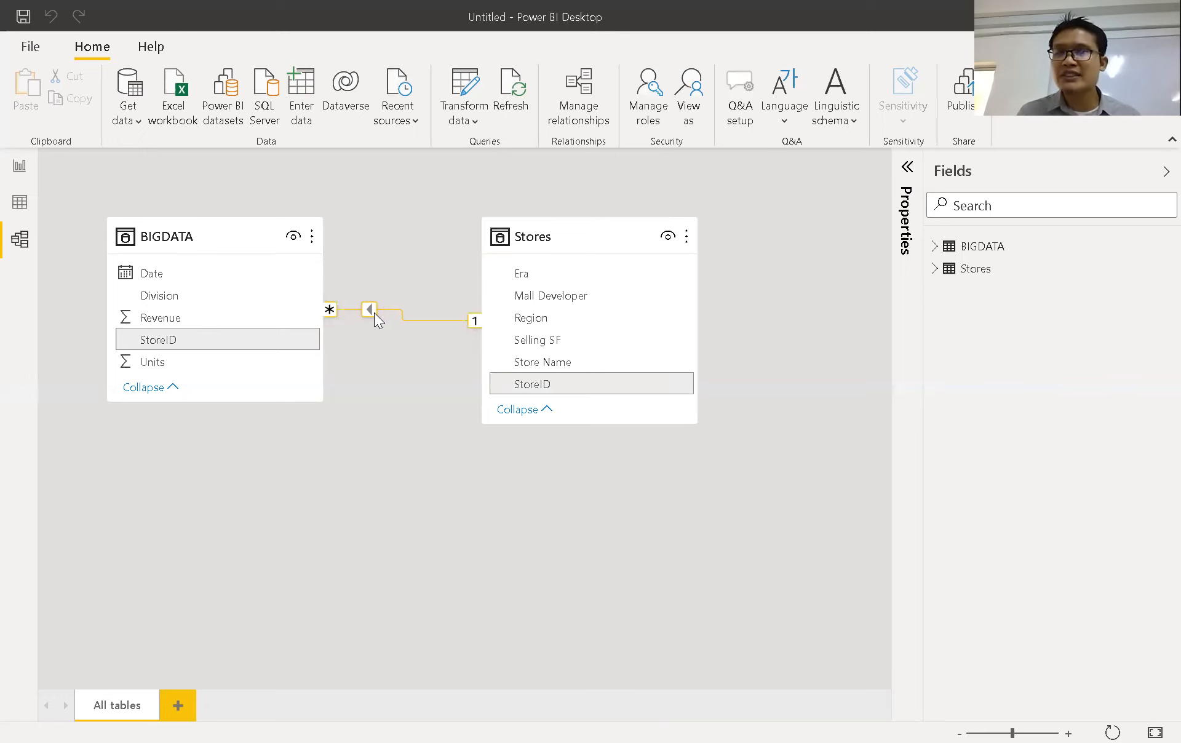
pyautogui.click(373, 311)
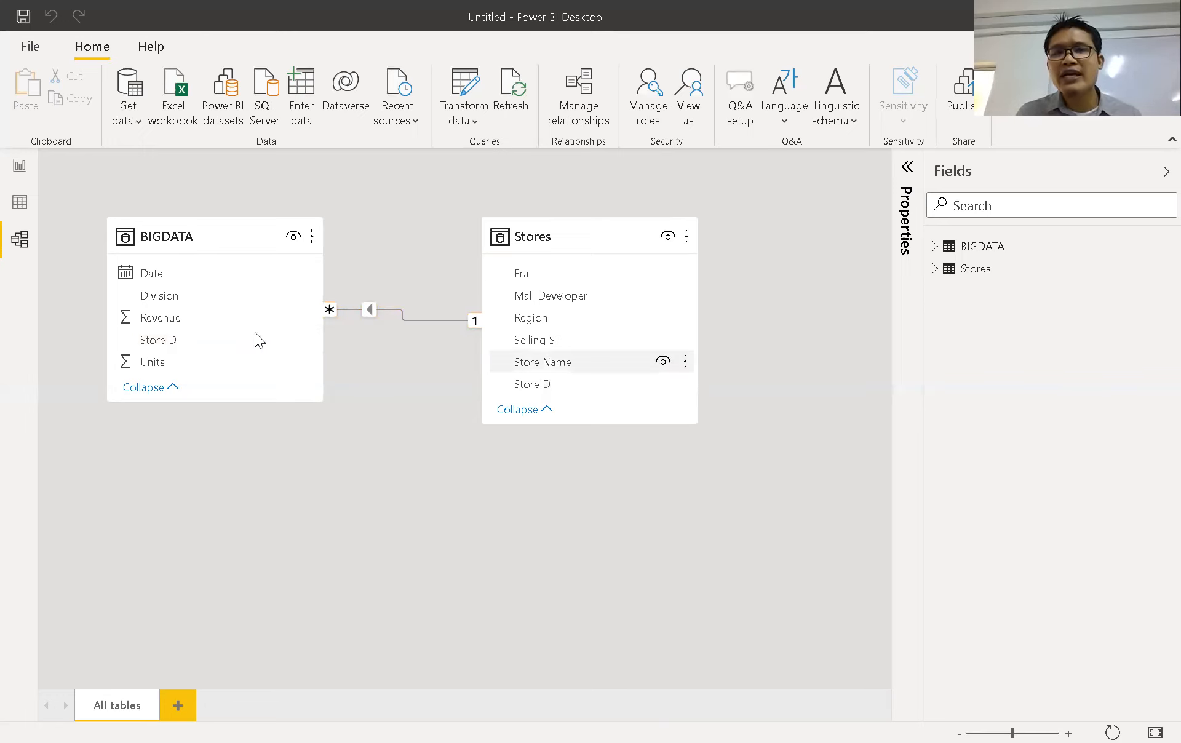
pyautogui.click(175, 318)
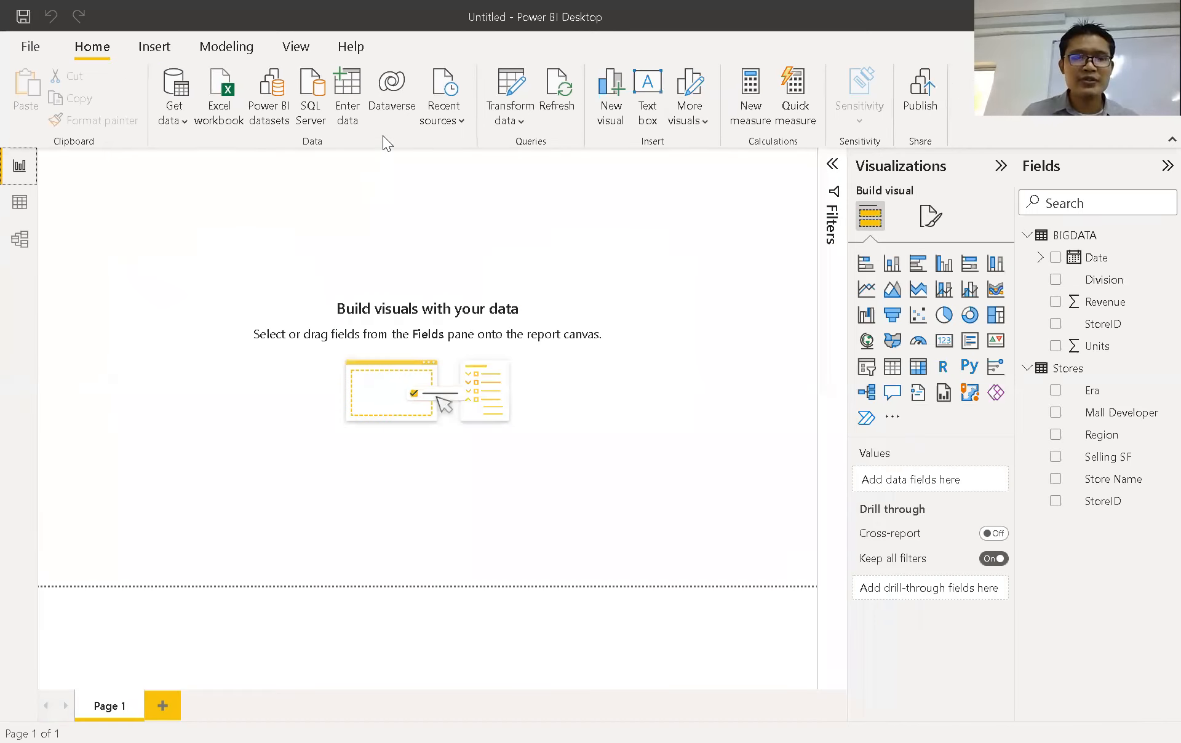
# Step: Add a matrix visual to the report page with Region as rows and Revenue as values
pyautogui.click(918, 369)
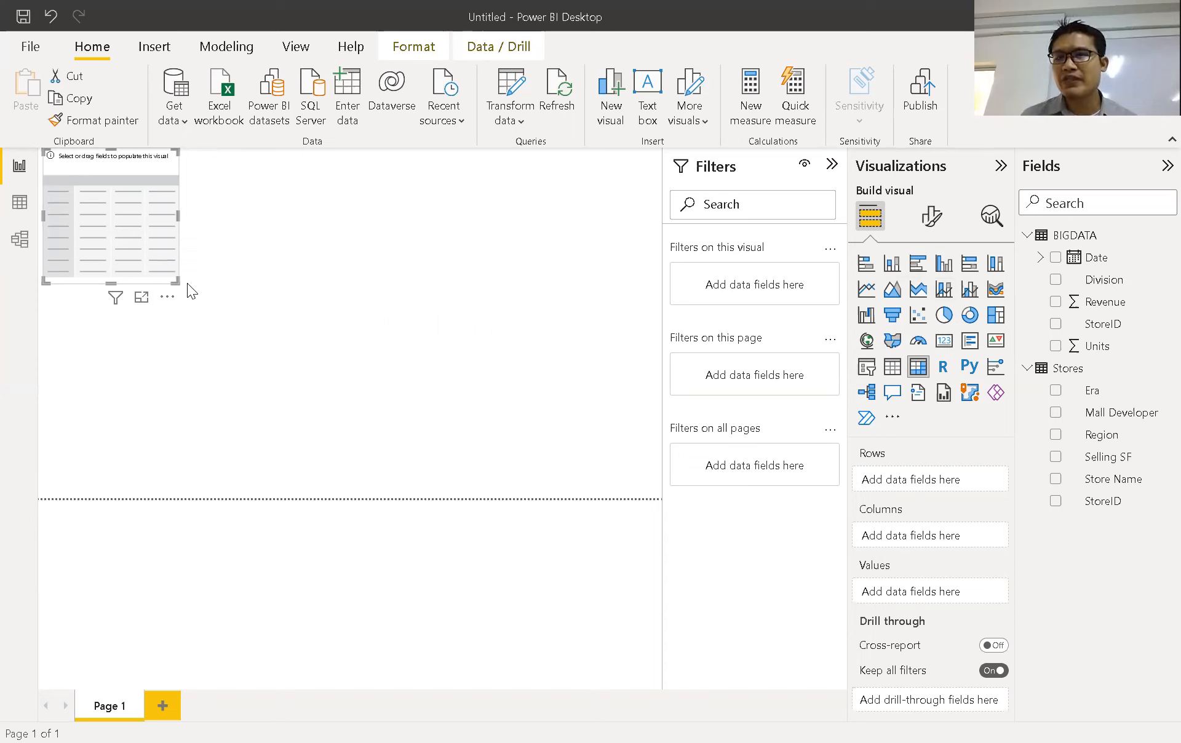
pyautogui.moveTo(177, 282); pyautogui.dragTo(235, 329)
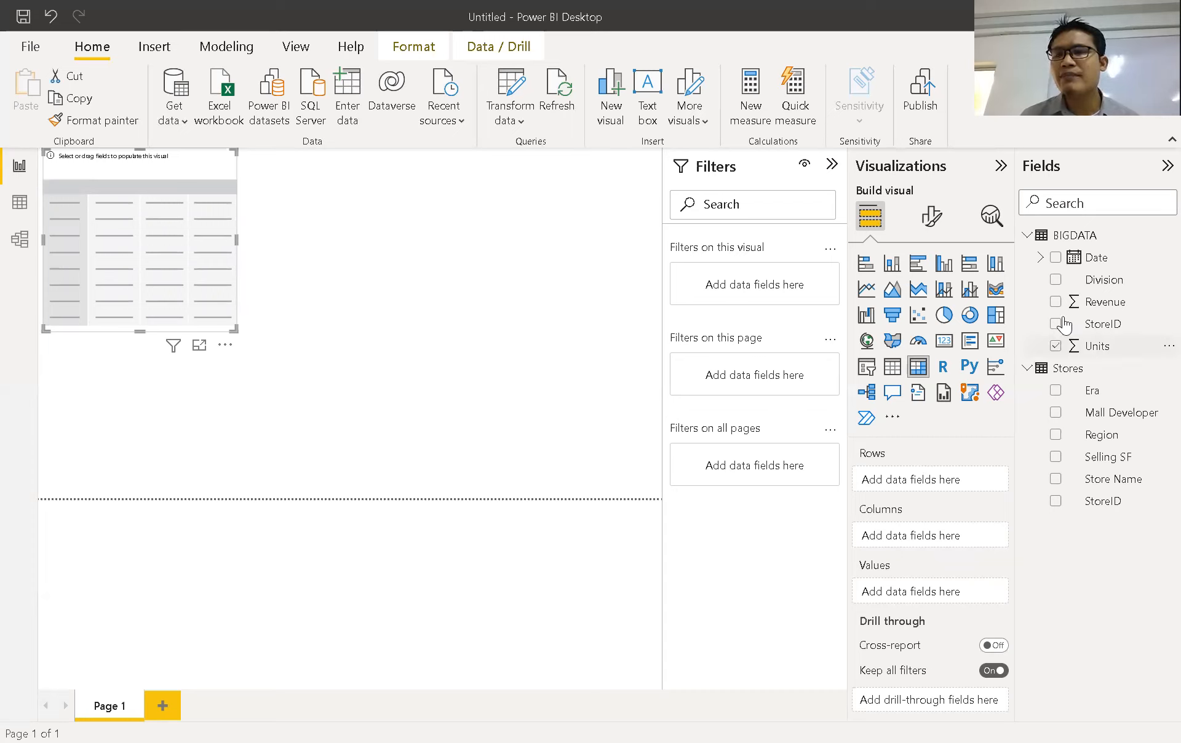
pyautogui.click(1055, 324)
pyautogui.click(1055, 324)
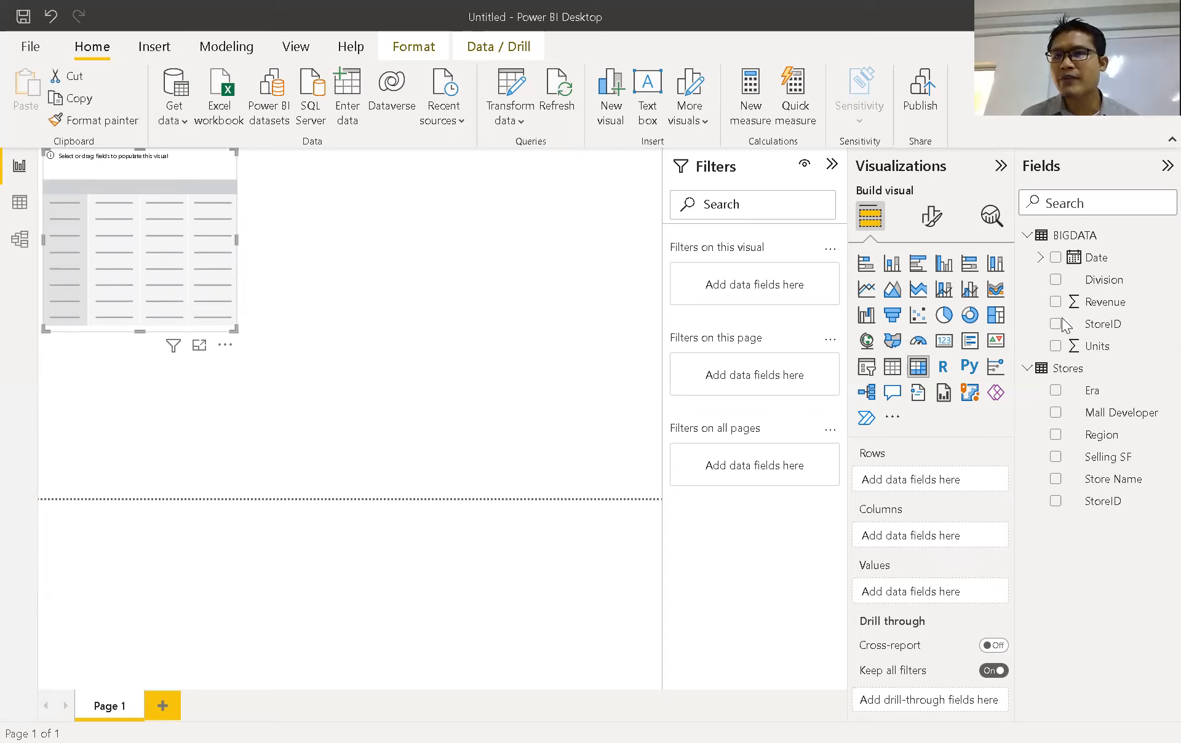
pyautogui.click(1056, 301)
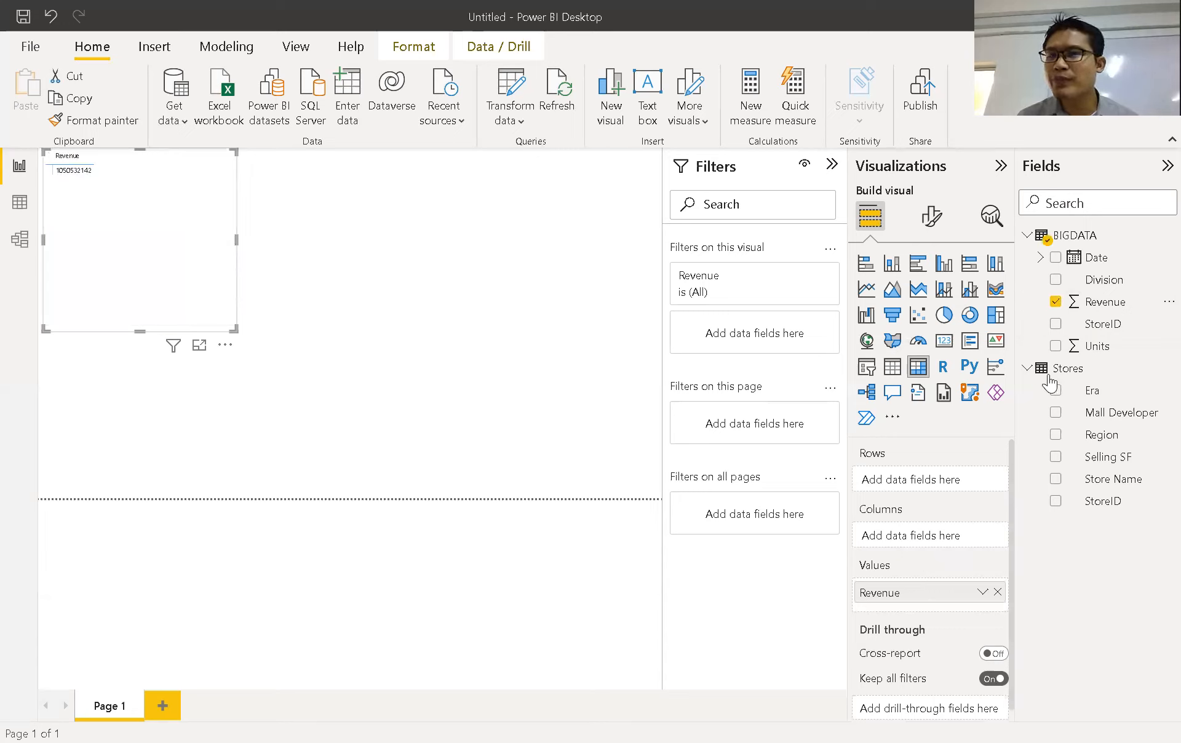
pyautogui.click(1056, 435)
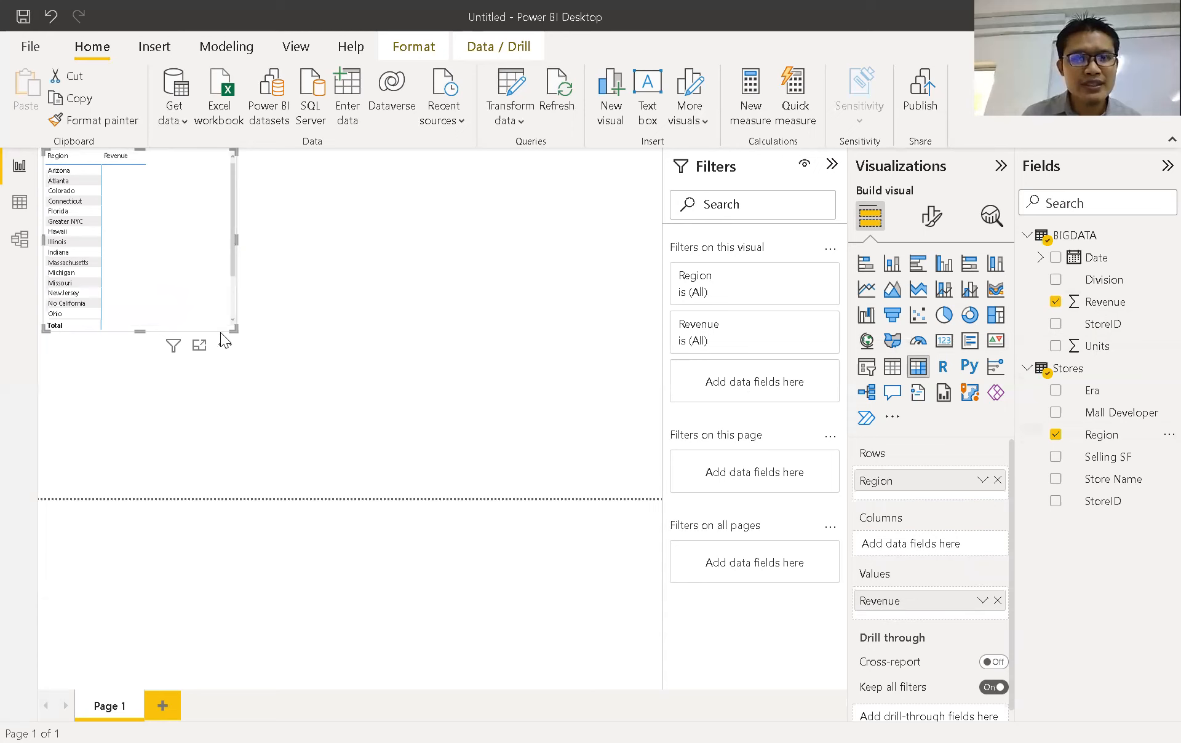
# Step: Enlarge the matrix so every region and the total row fit, and look over the revenue figures
pyautogui.moveTo(257, 345); pyautogui.dragTo(299, 416)
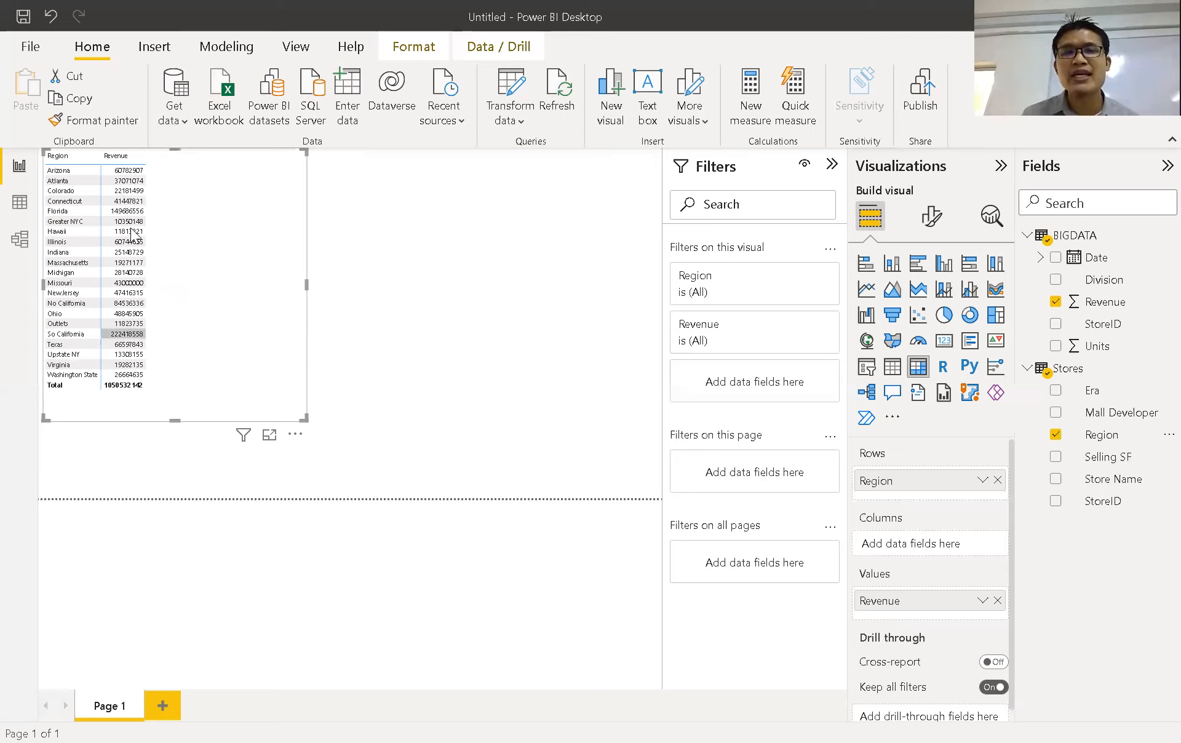
pyautogui.click(191, 304)
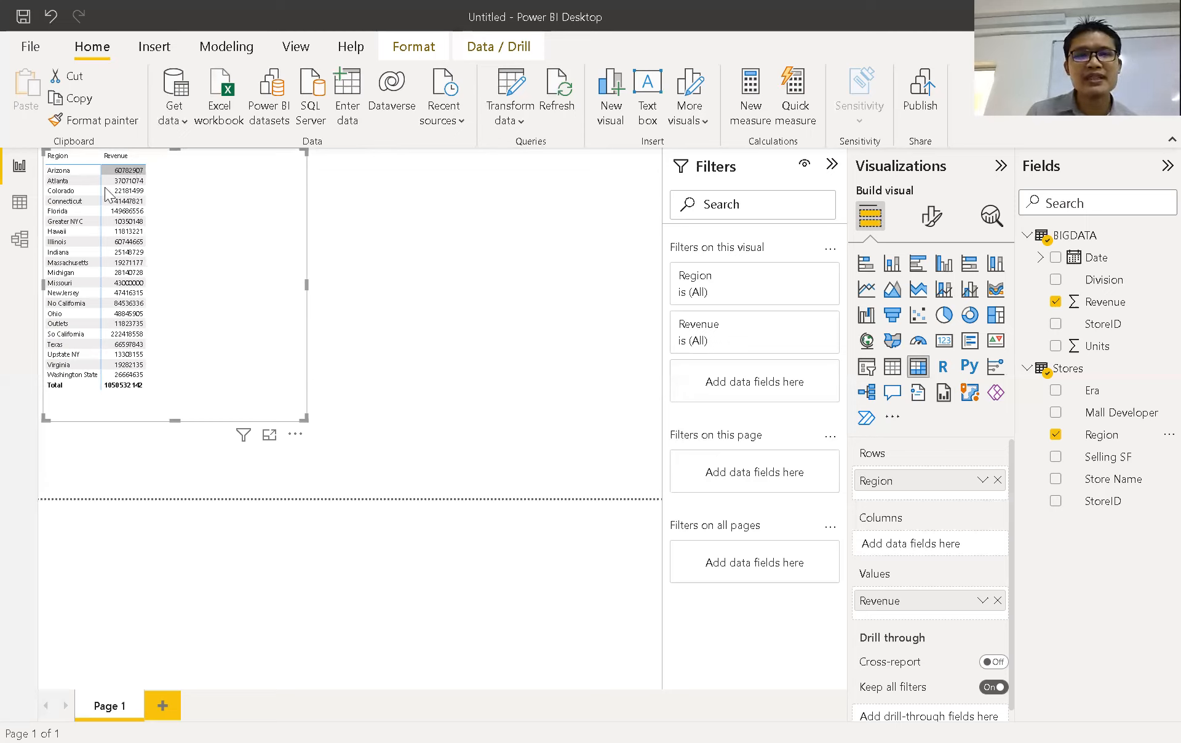
pyautogui.click(138, 181)
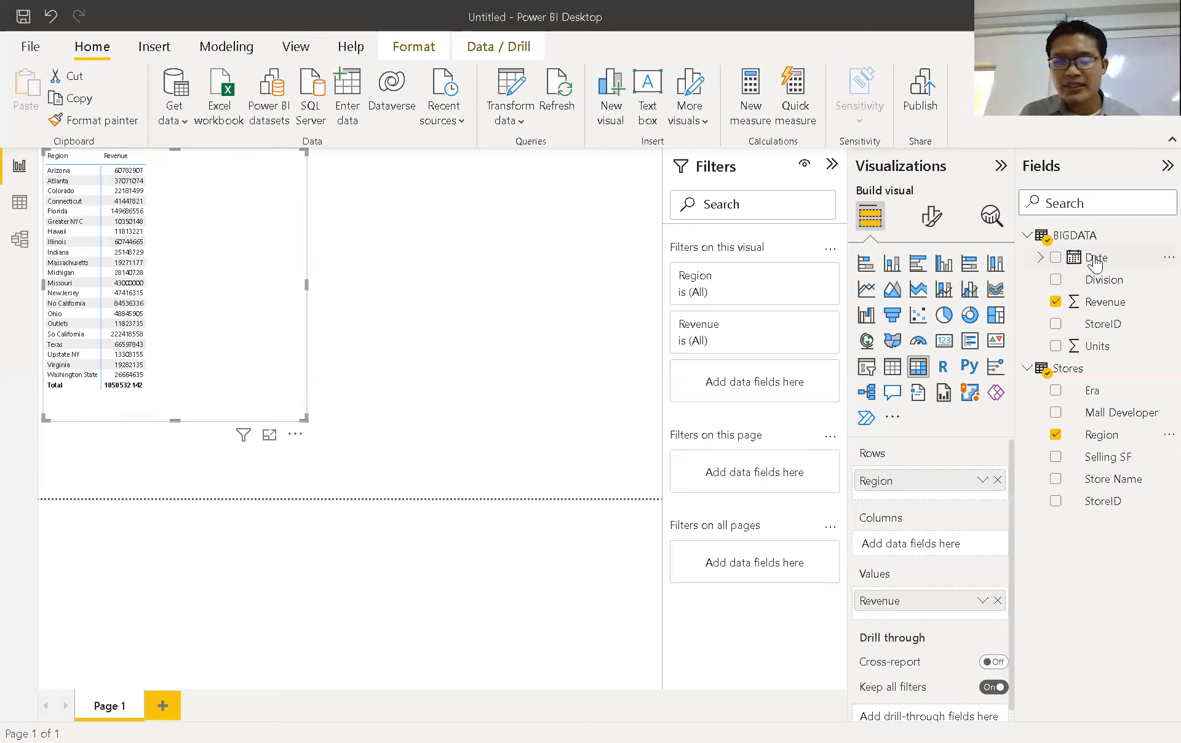
# Step: Add the Date field from BIGDATA to the matrix columns and enlarge the matrix to fit the years
pyautogui.moveTo(1095, 263); pyautogui.dragTo(958, 485)
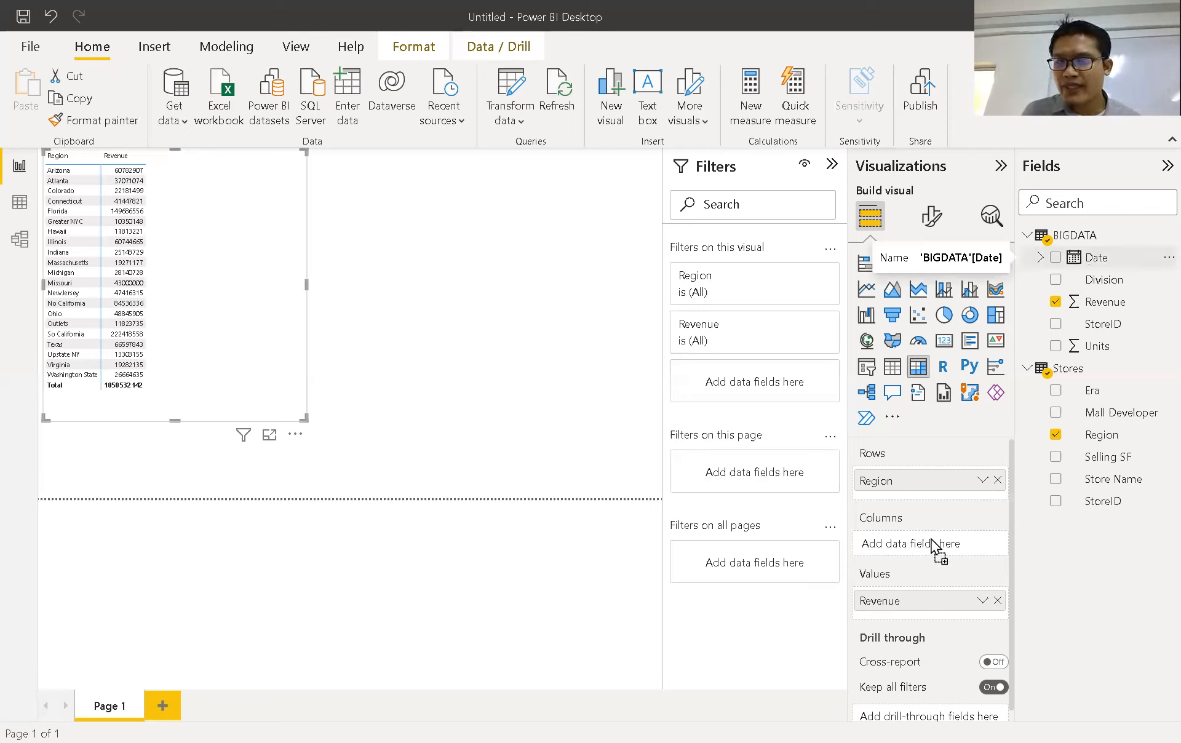
pyautogui.moveTo(932, 540); pyautogui.dragTo(931, 541)
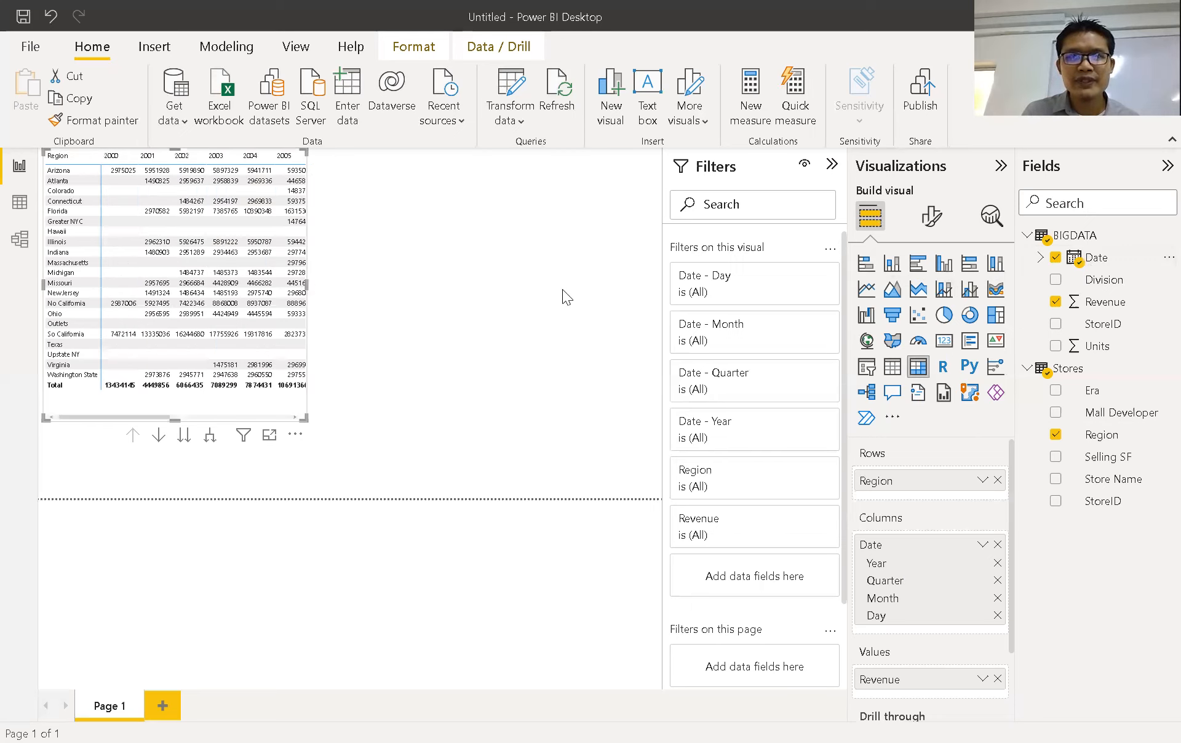
pyautogui.moveTo(589, 284); pyautogui.dragTo(589, 284)
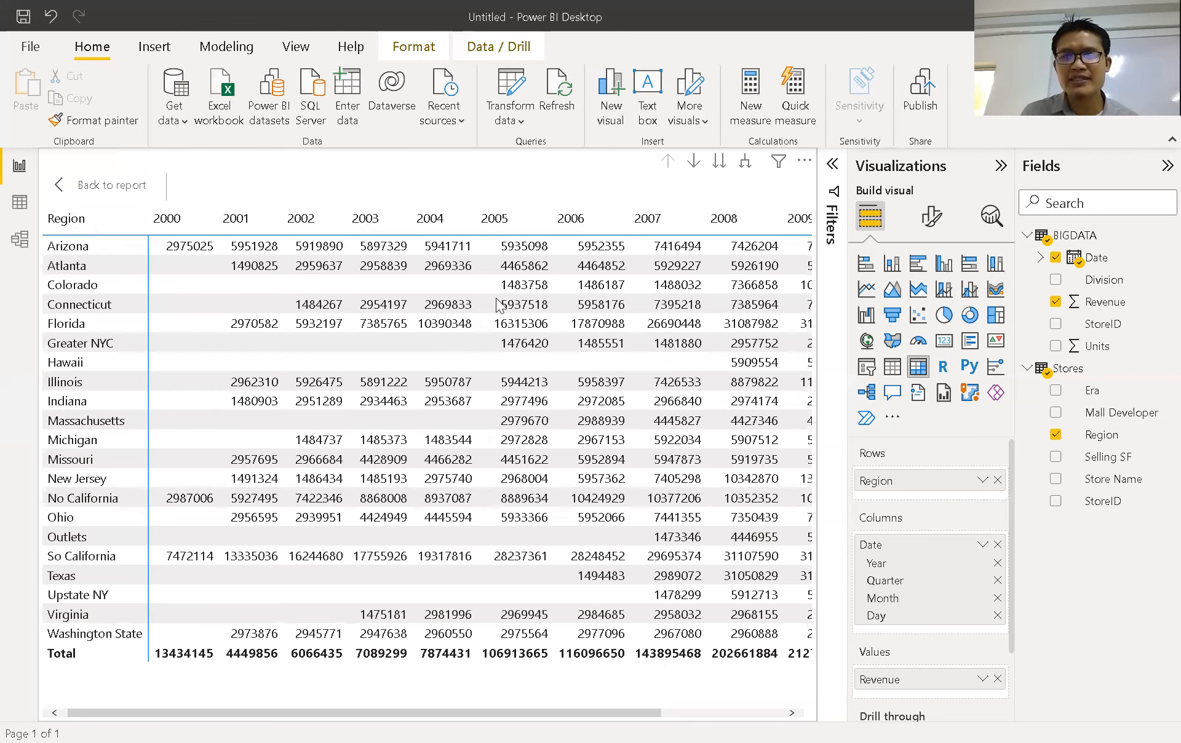
# Step: Examine the matrix's yearly revenue per region in focus mode with more viewing room, and return to the report page
pyautogui.click(1001, 166)
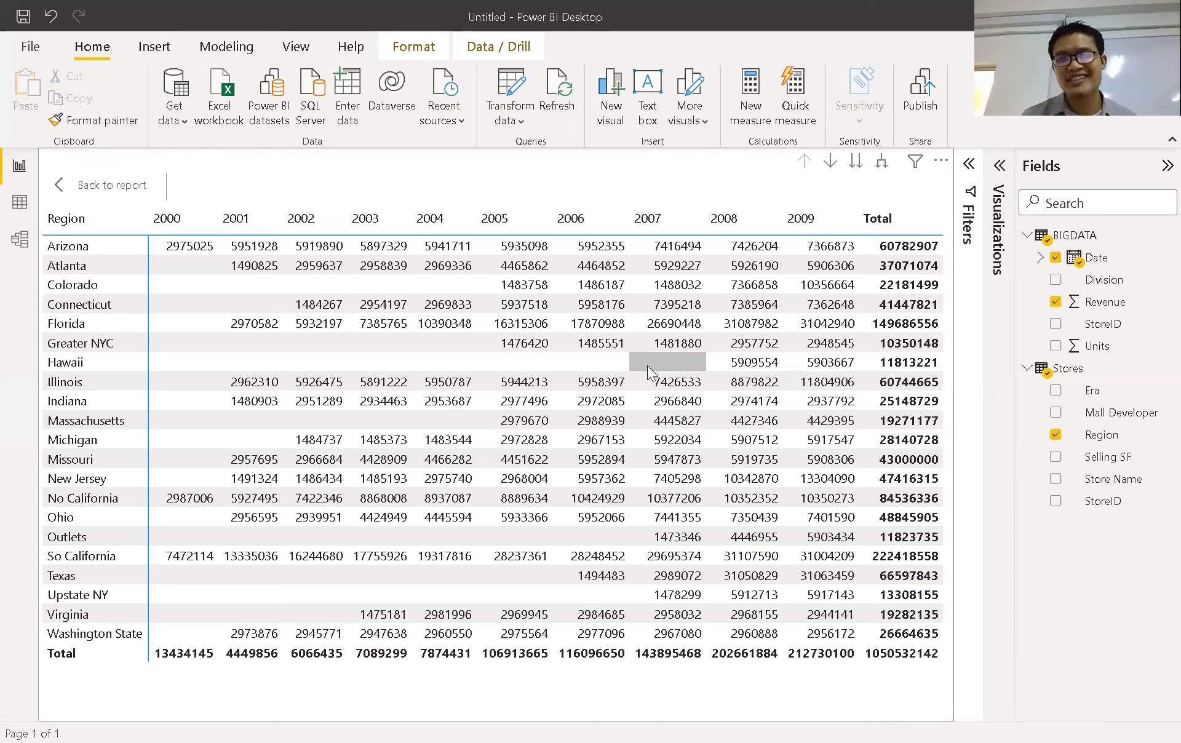
pyautogui.click(589, 420)
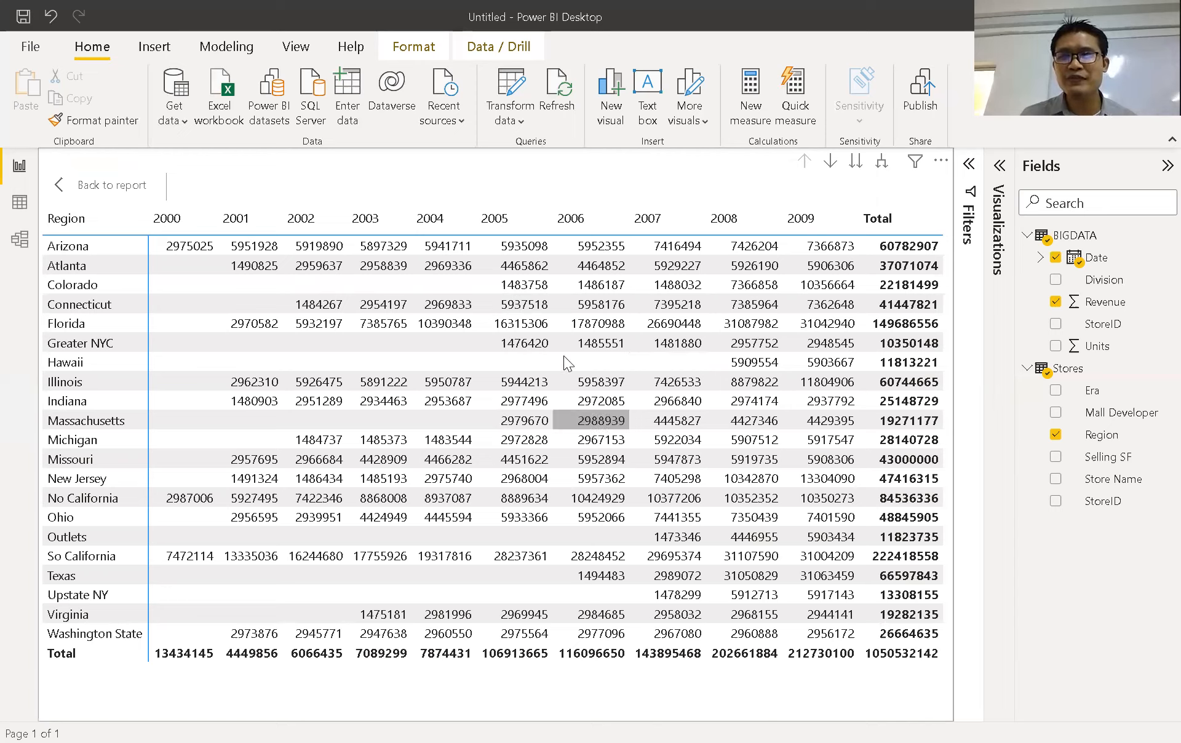
pyautogui.click(123, 363)
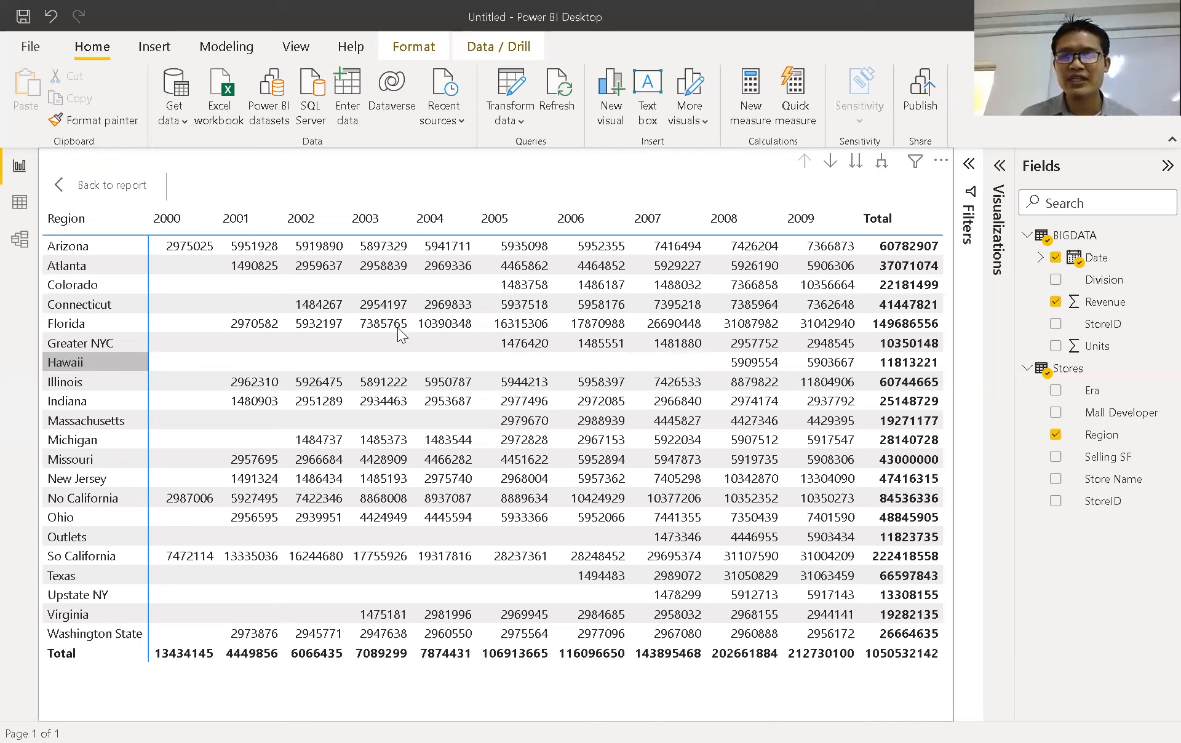
pyautogui.click(533, 357)
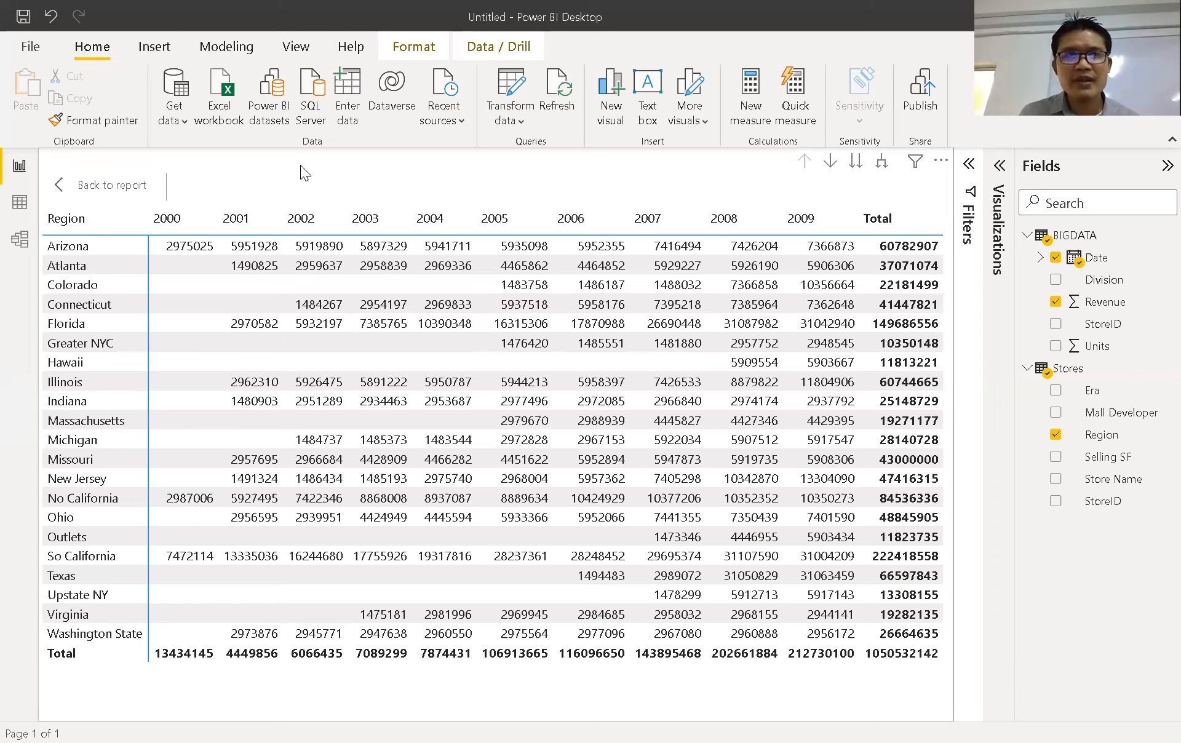
pyautogui.click(86, 187)
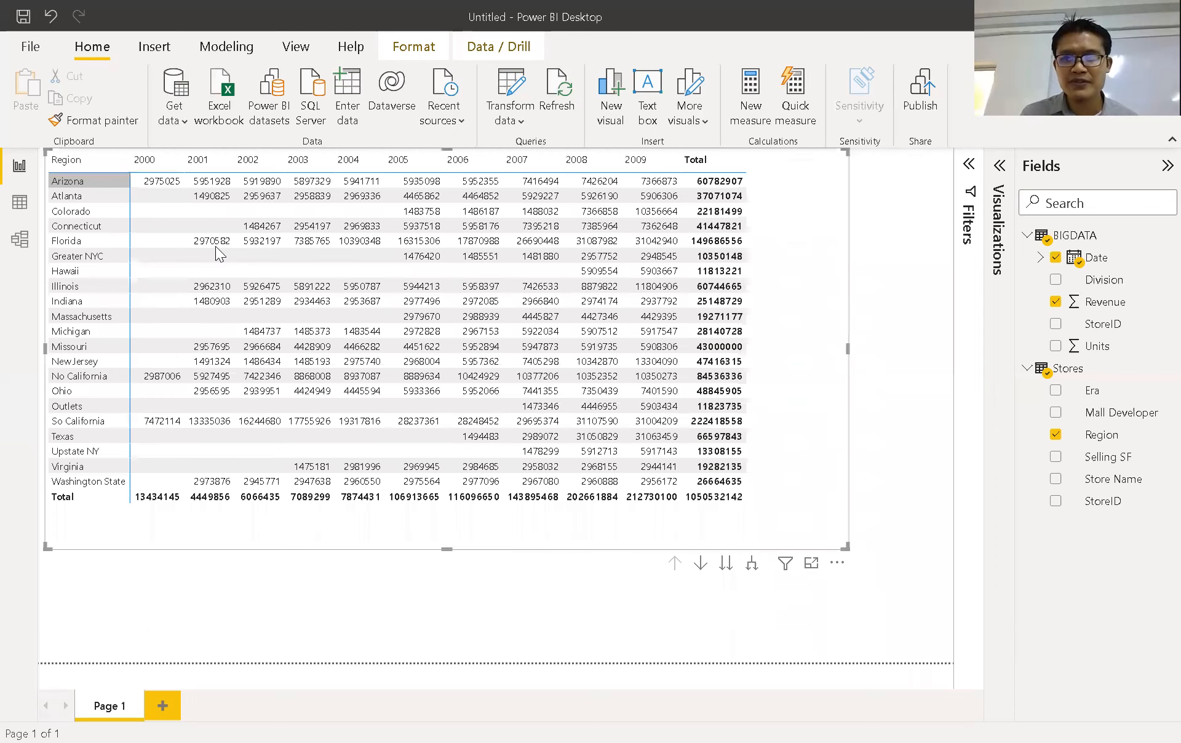
pyautogui.click(834, 156)
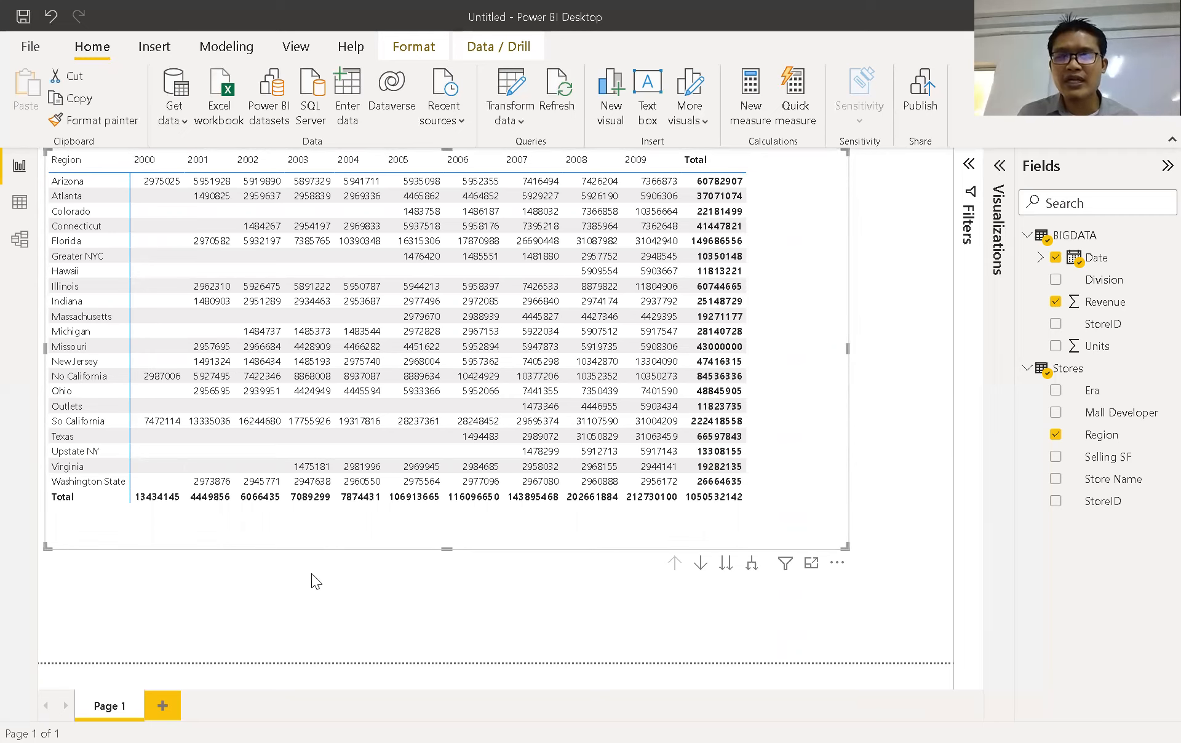
# Step: Add a pie chart of Revenue with Region as legend below the matrix, and make it taller and wider
pyautogui.click(315, 600)
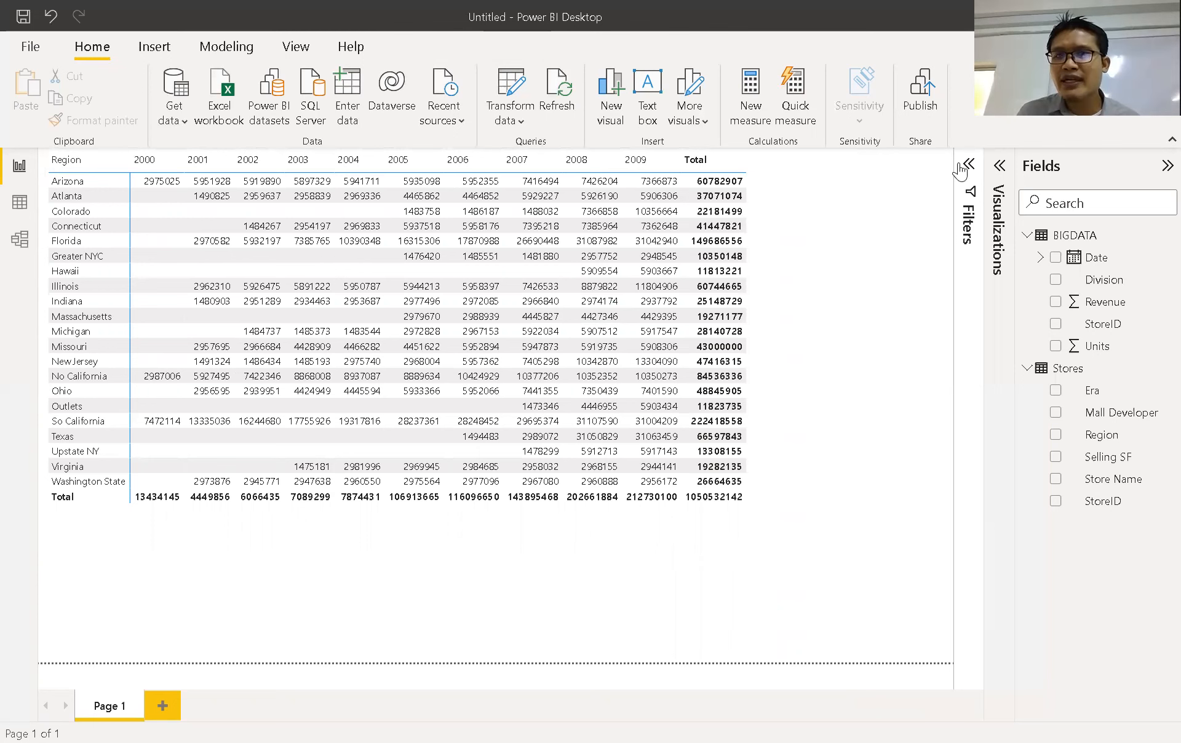
pyautogui.click(1000, 166)
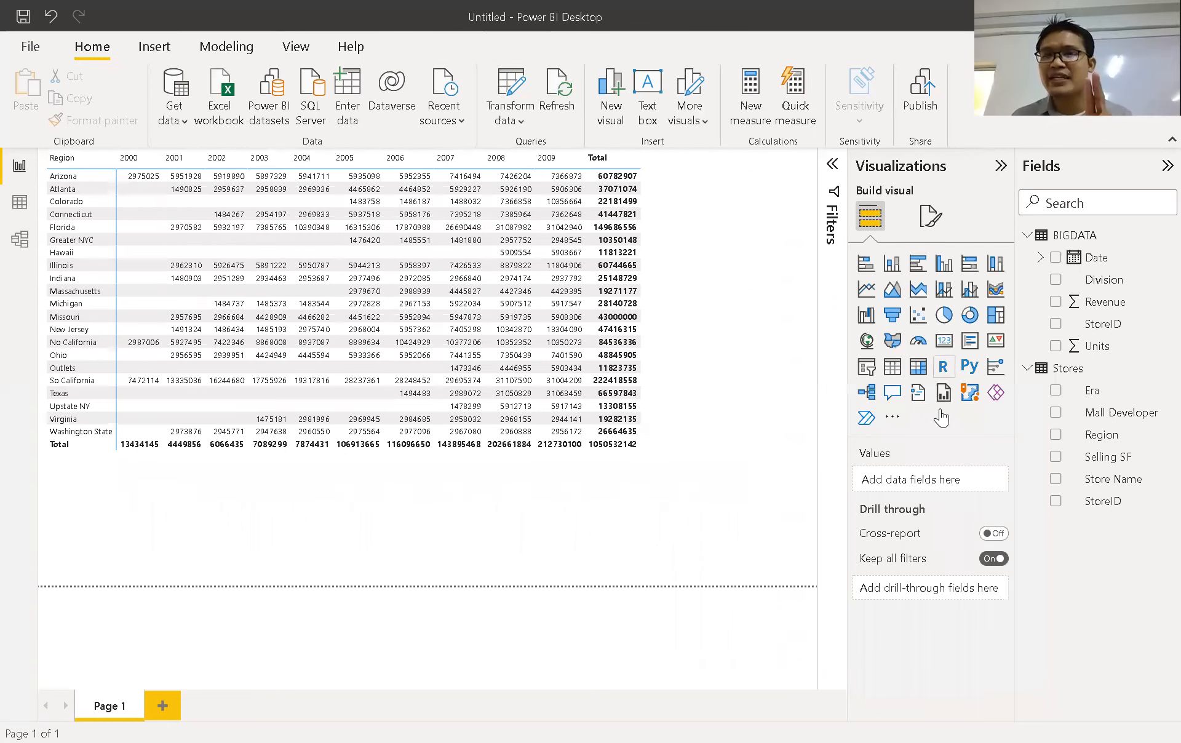
pyautogui.click(944, 315)
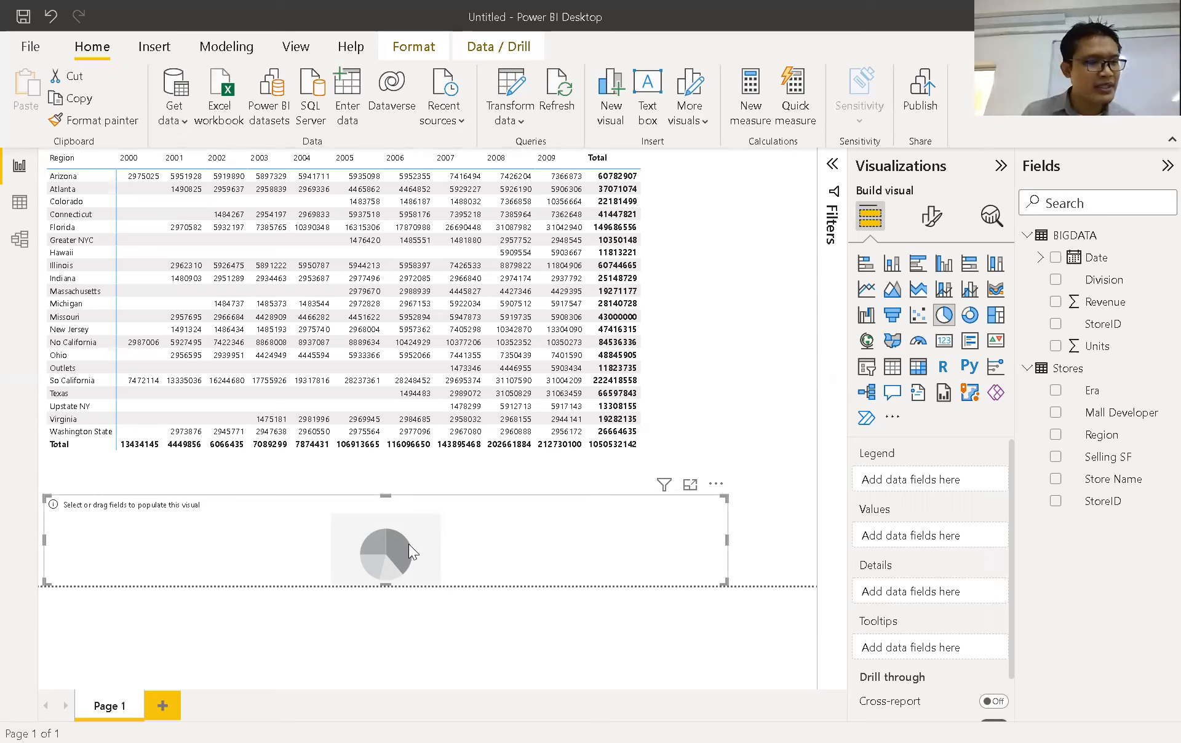
pyautogui.click(1057, 302)
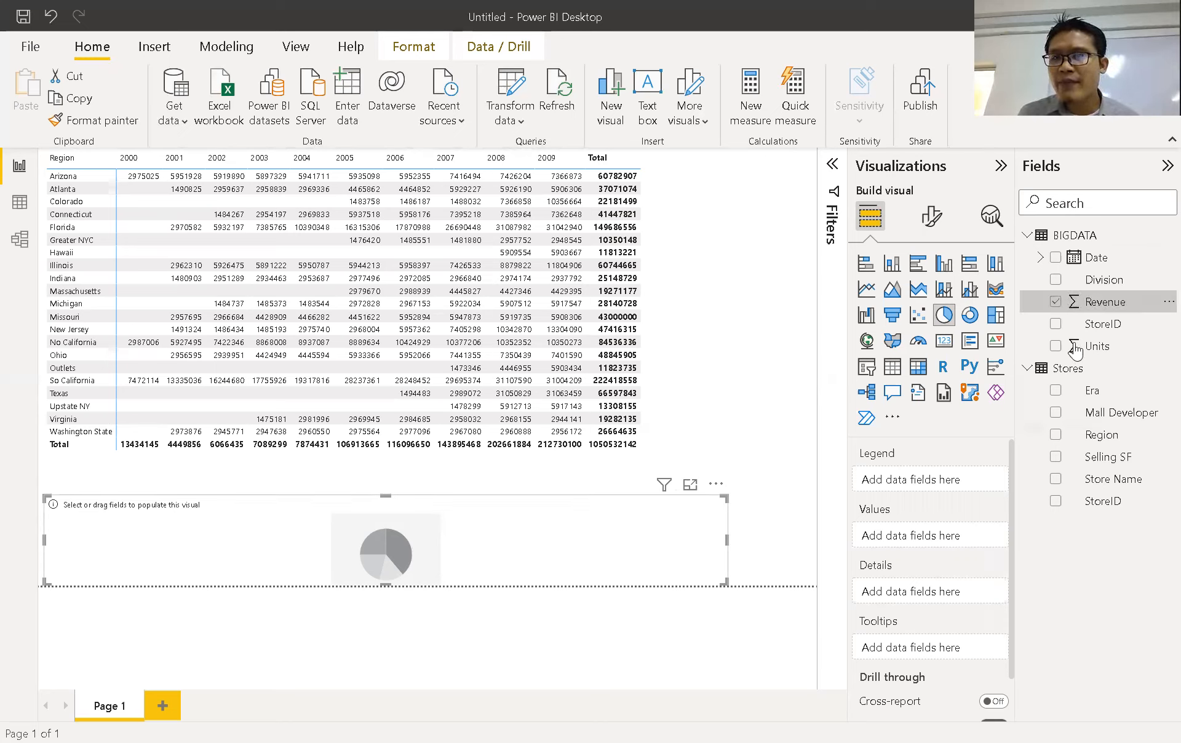
pyautogui.click(1056, 438)
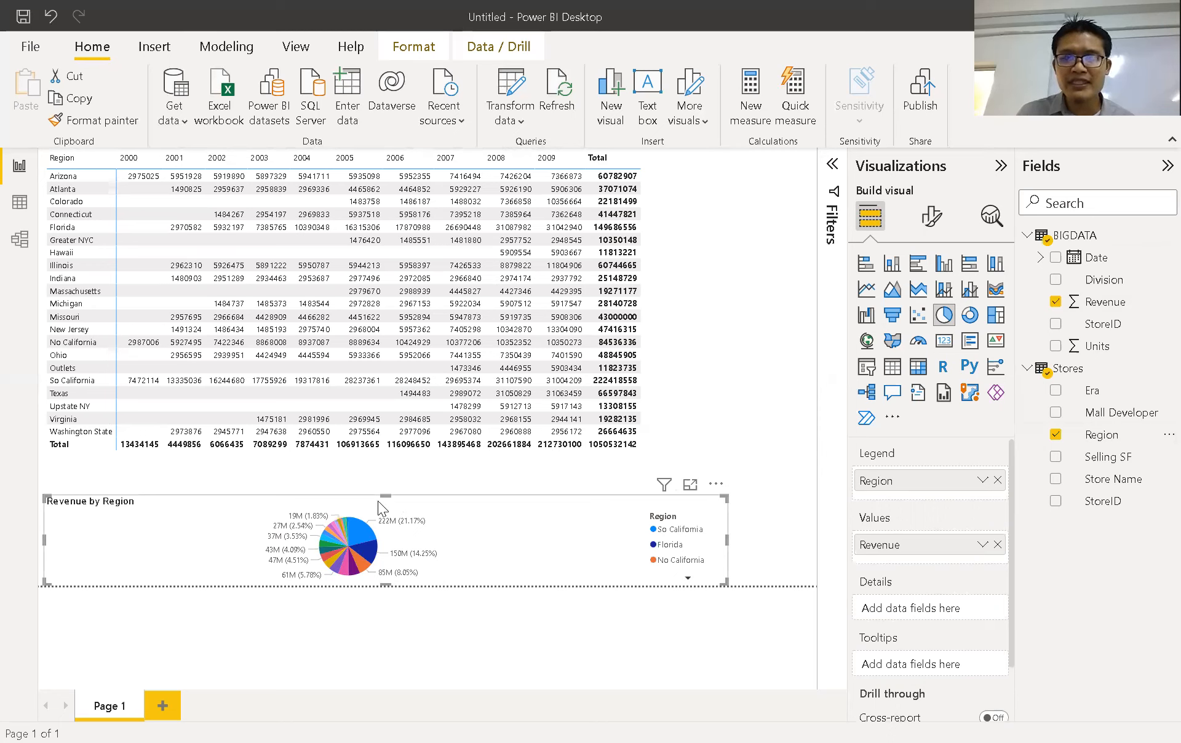
pyautogui.moveTo(403, 496); pyautogui.dragTo(403, 458)
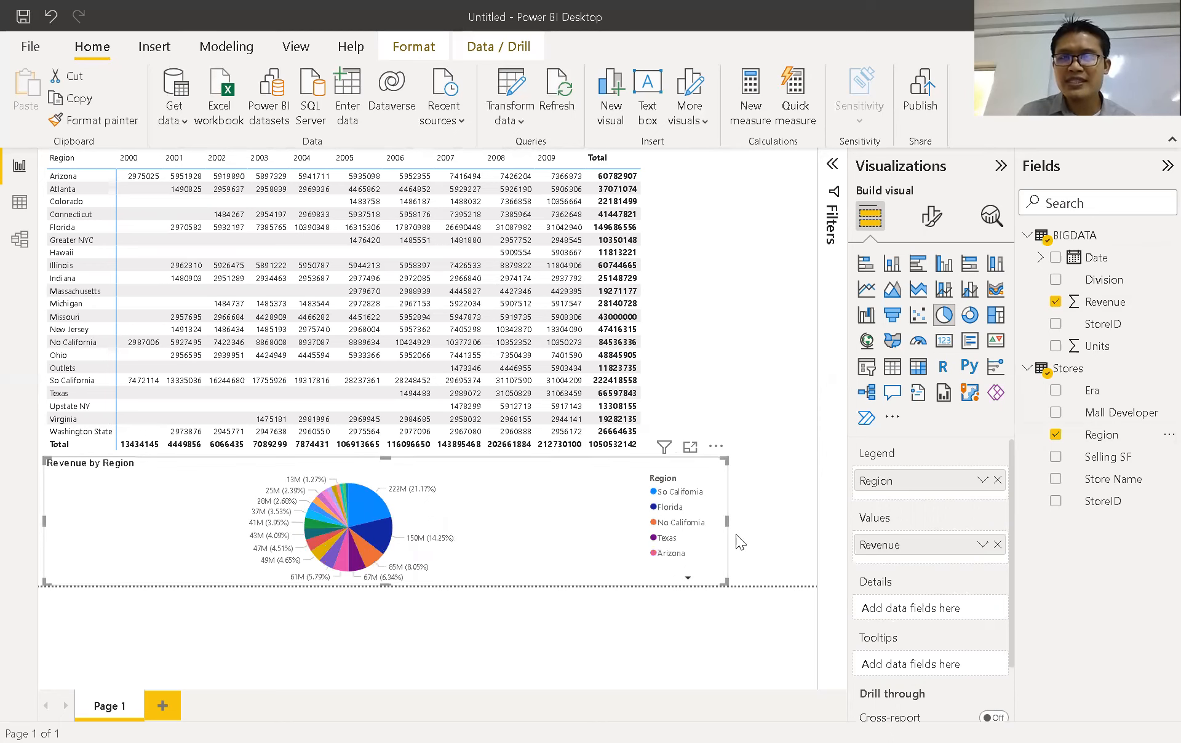
pyautogui.moveTo(728, 521); pyautogui.dragTo(769, 518)
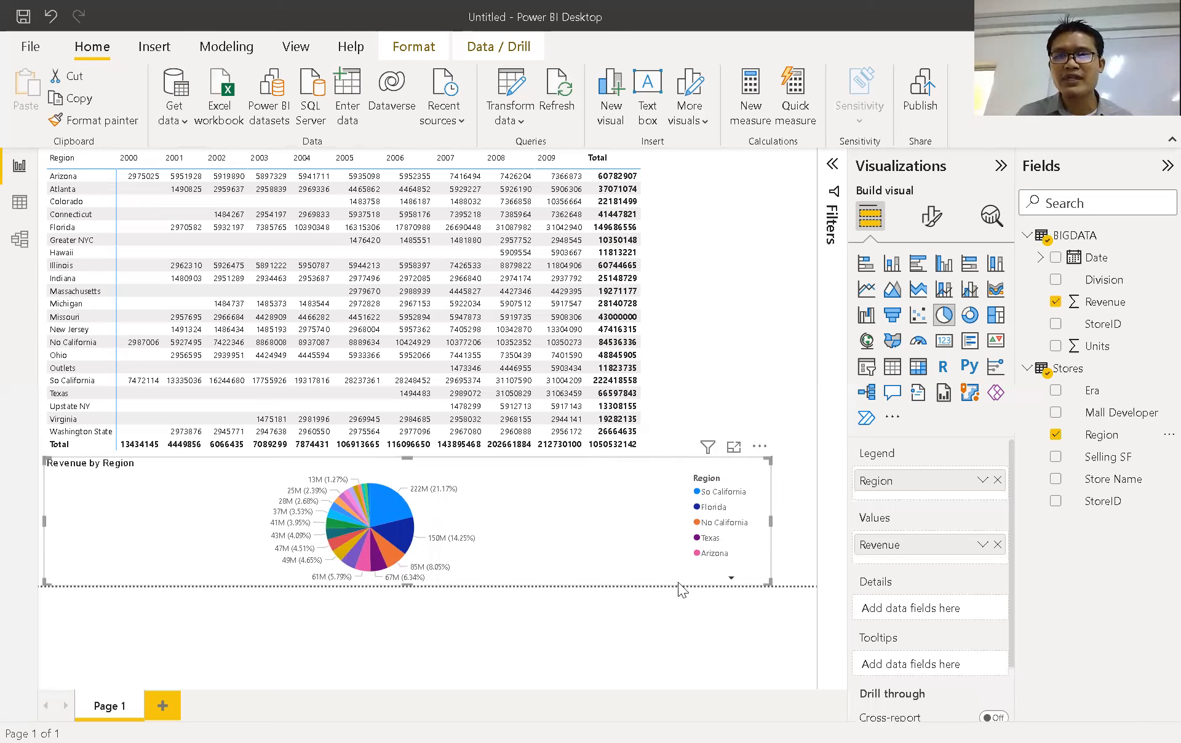
# Step: Browse the pie chart's Region legend, and examine the So California slice with the chart in focus mode
pyautogui.click(732, 581)
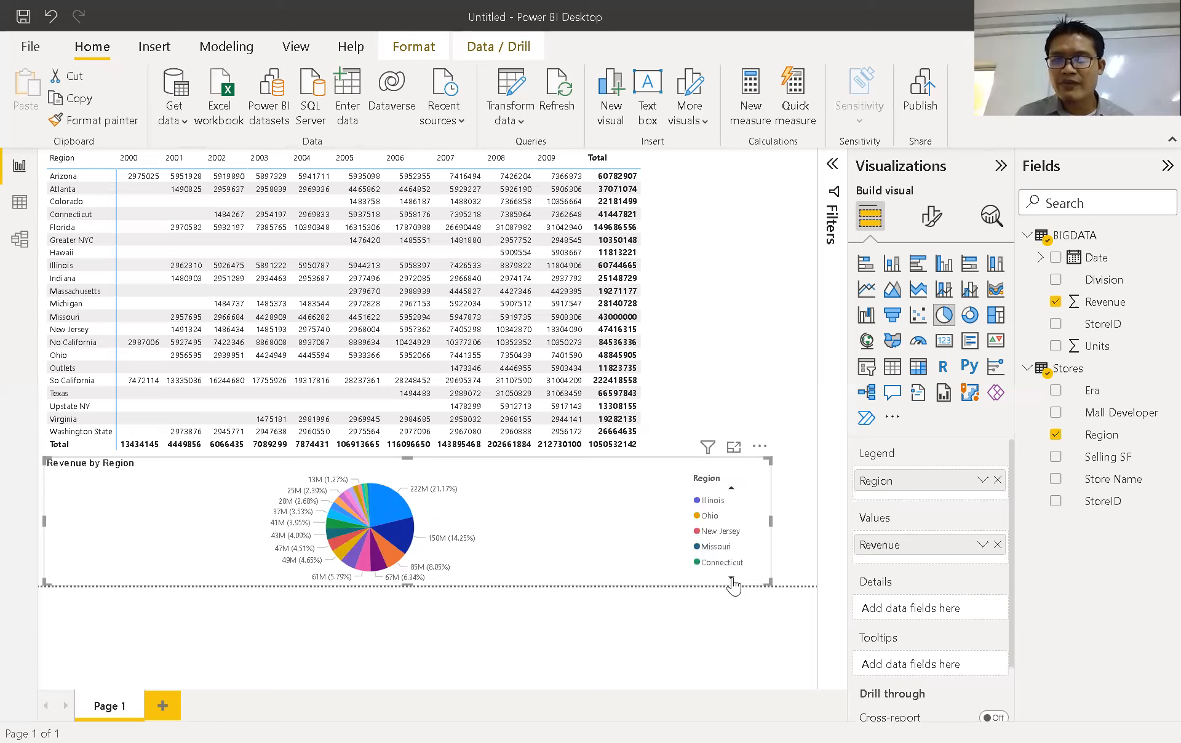
pyautogui.click(732, 581)
pyautogui.click(732, 581)
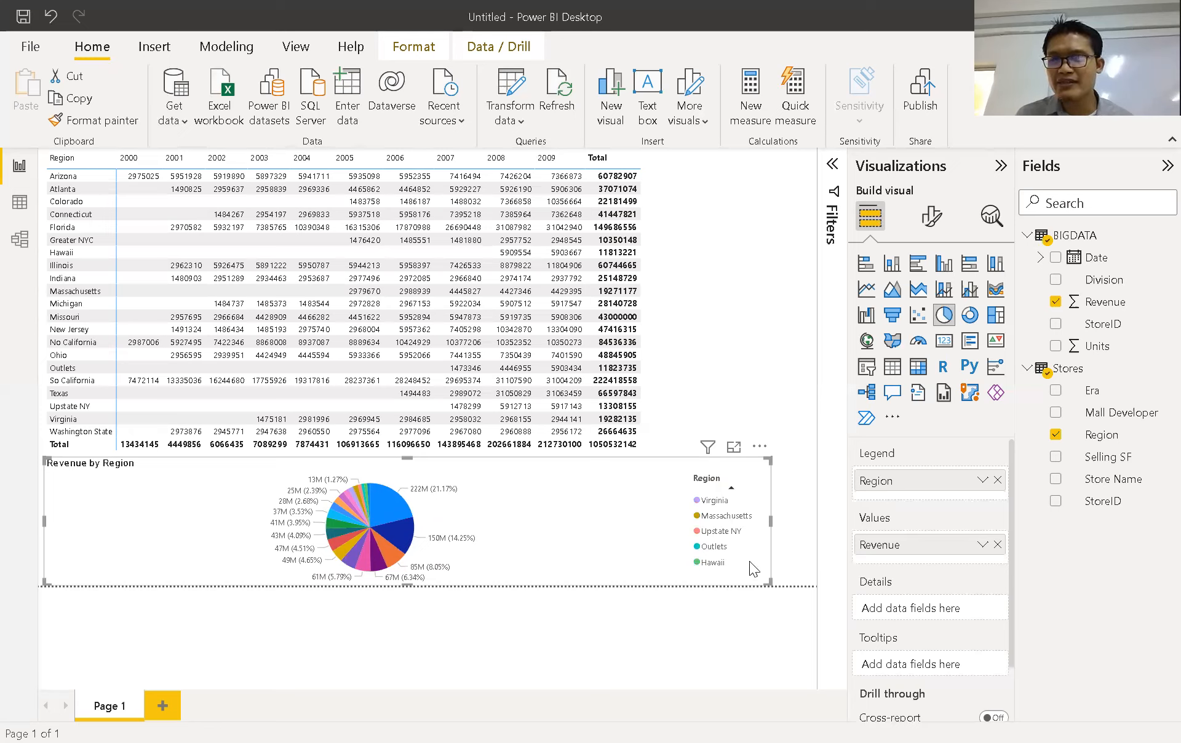
pyautogui.click(732, 493)
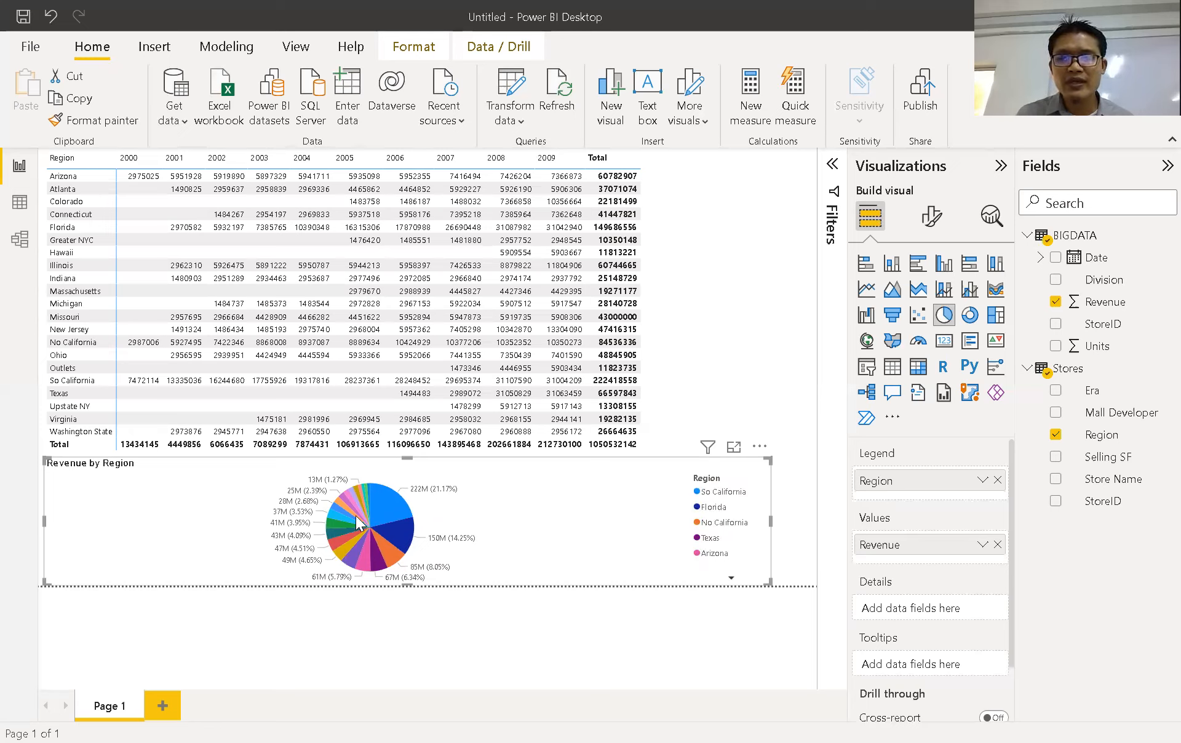
pyautogui.click(732, 452)
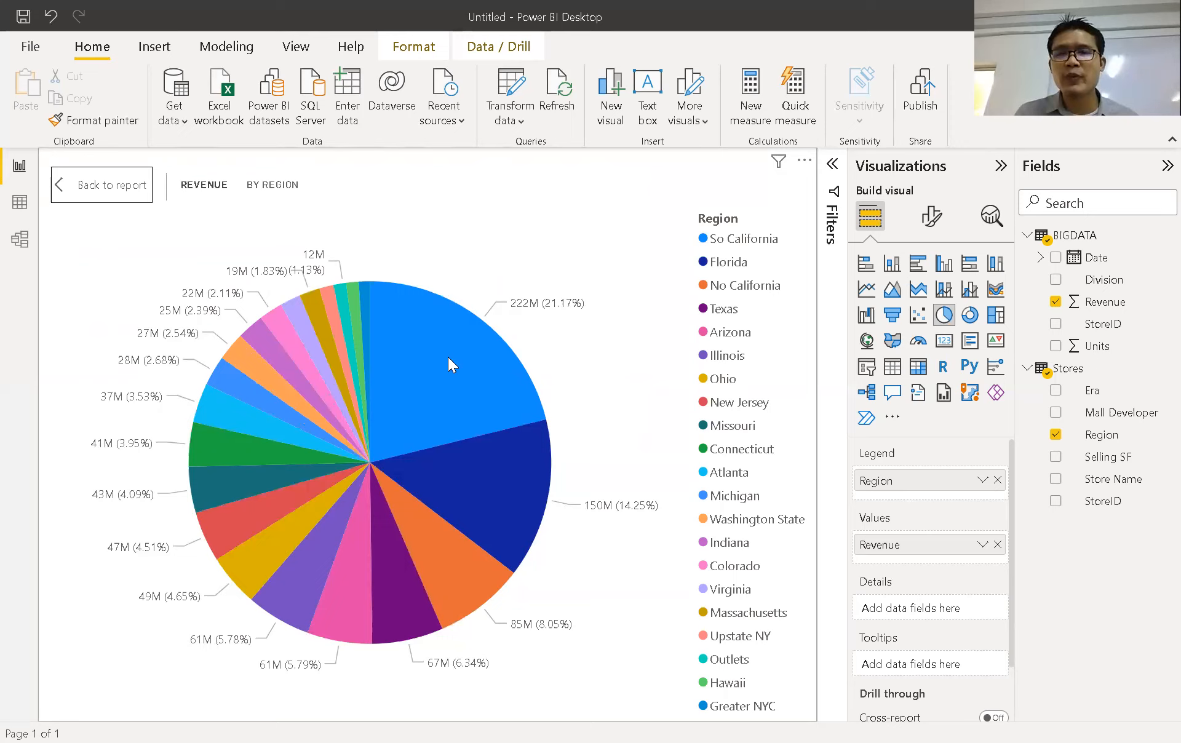
pyautogui.moveTo(448, 357)
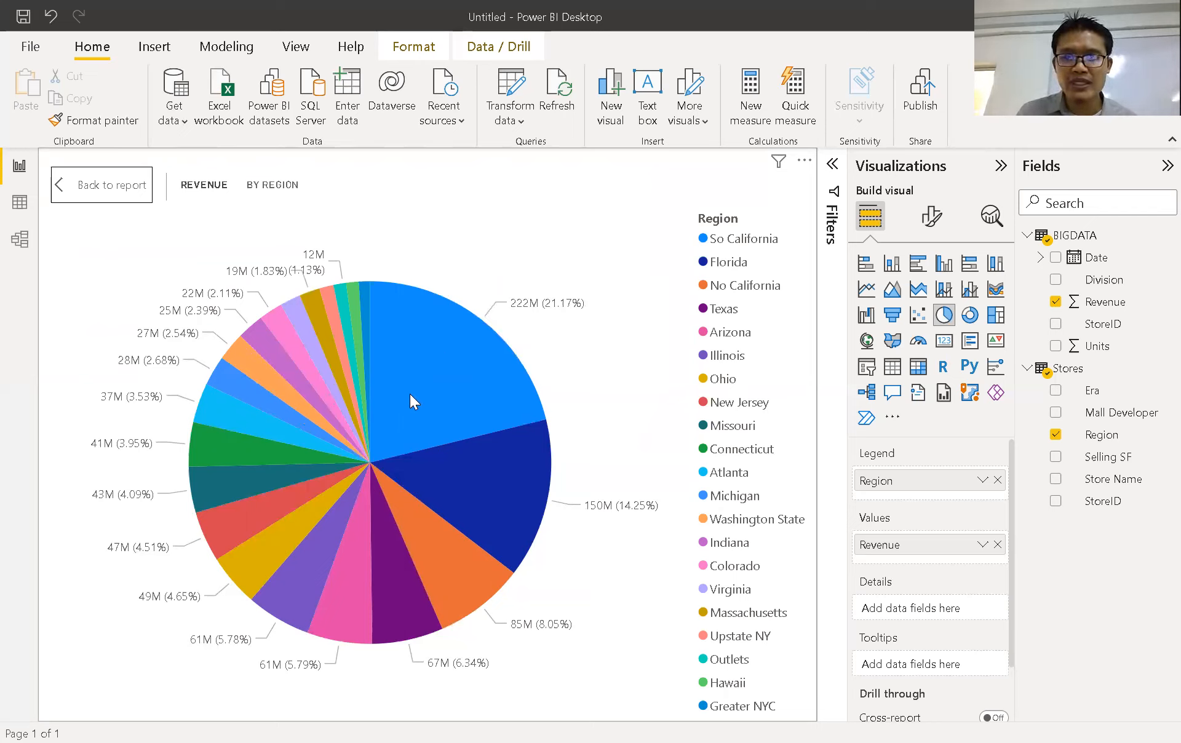
pyautogui.moveTo(410, 393)
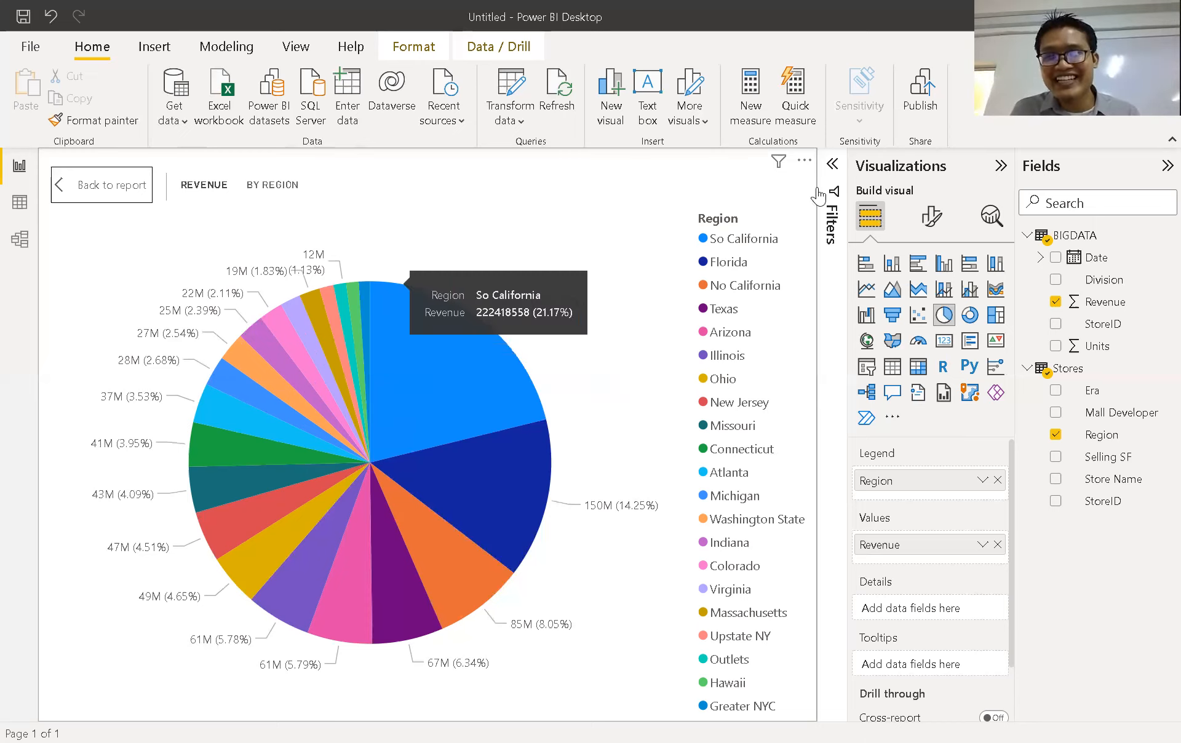
# Step: Return to the report page and narrow the Revenue by Region pie chart to match the matrix's width
pyautogui.click(101, 192)
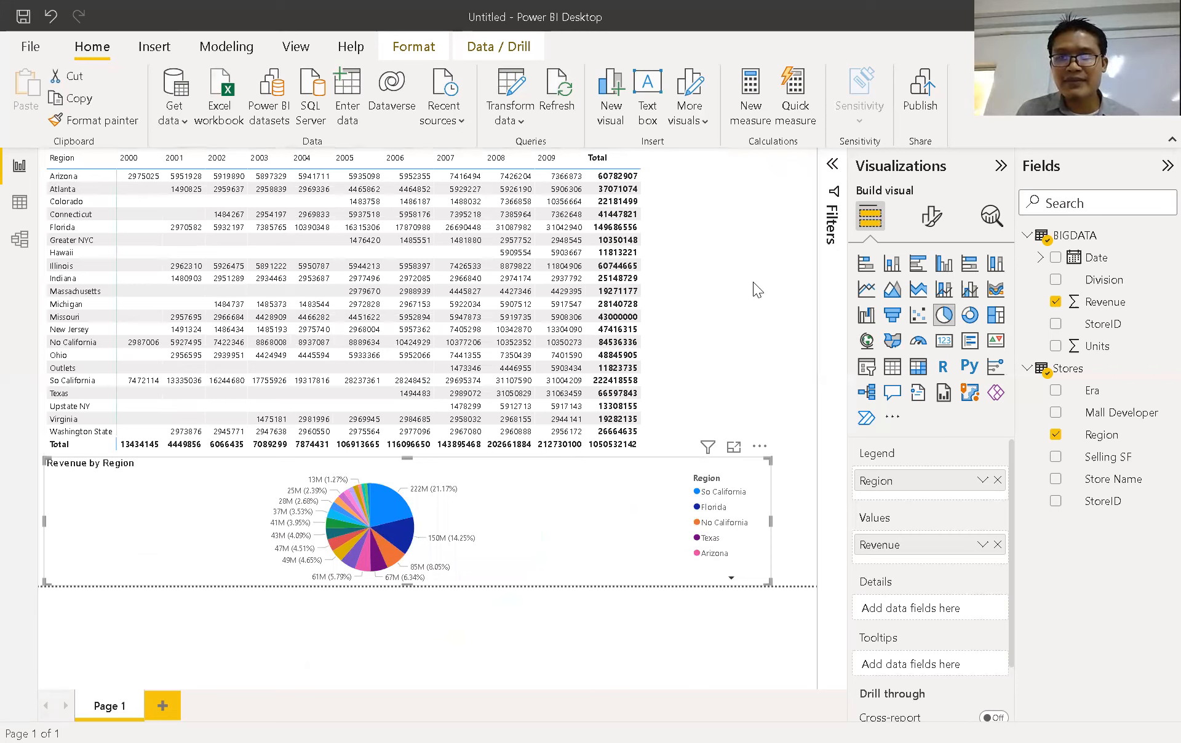
pyautogui.click(764, 263)
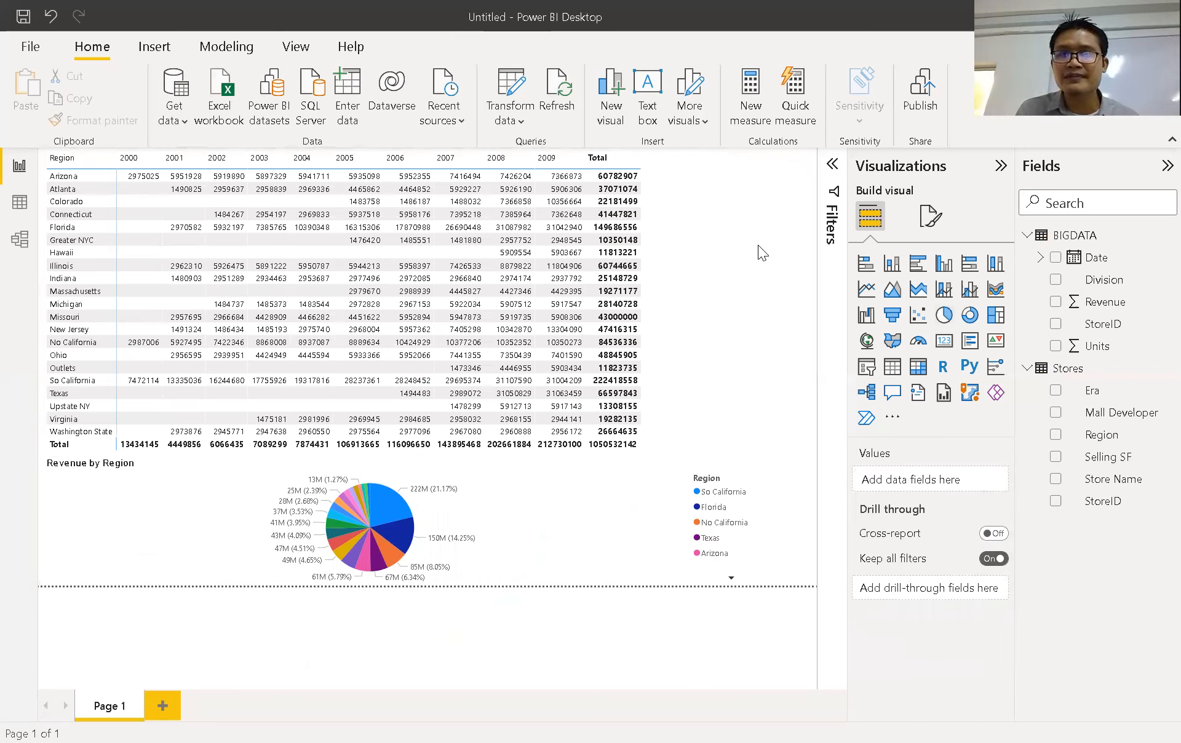
pyautogui.click(763, 518)
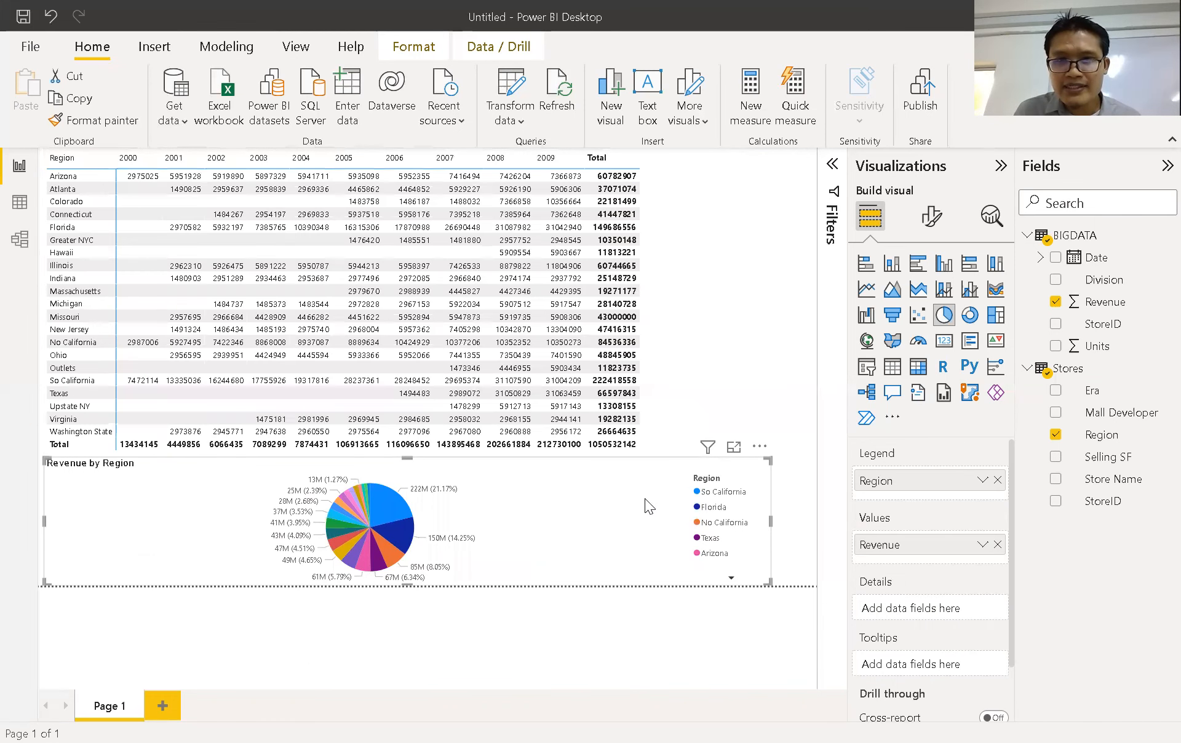
pyautogui.moveTo(645, 498); pyautogui.dragTo(638, 495)
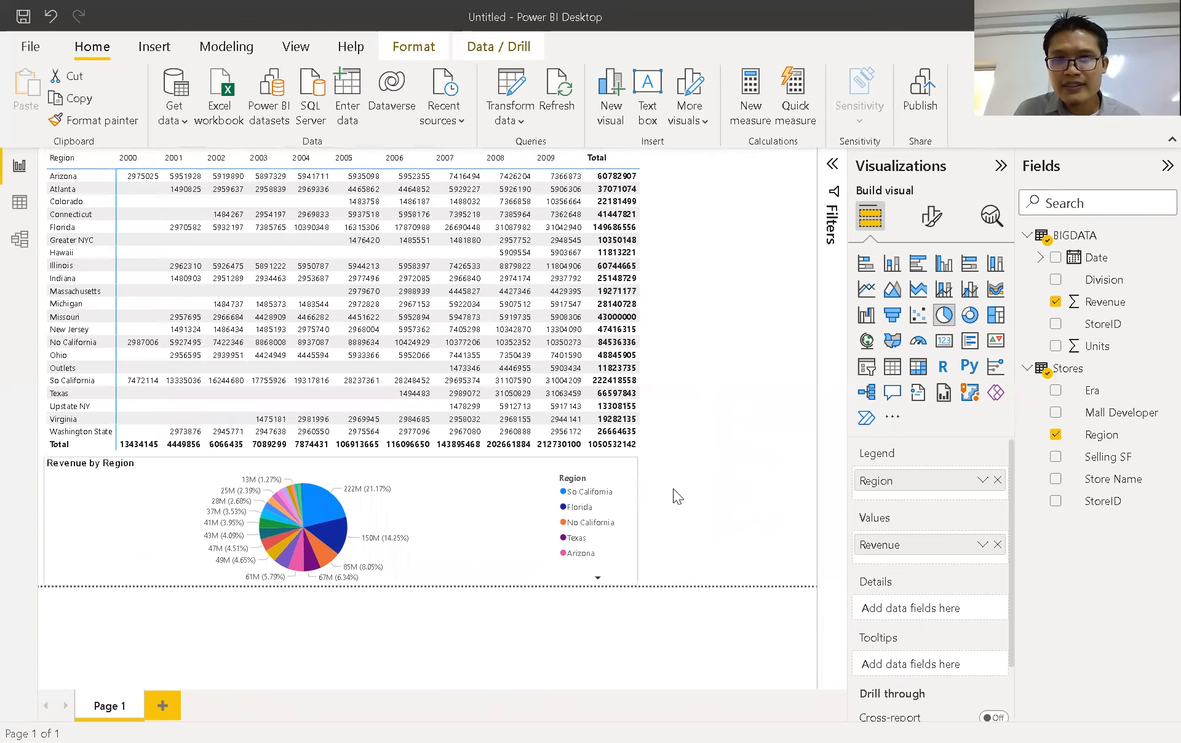
pyautogui.click(749, 294)
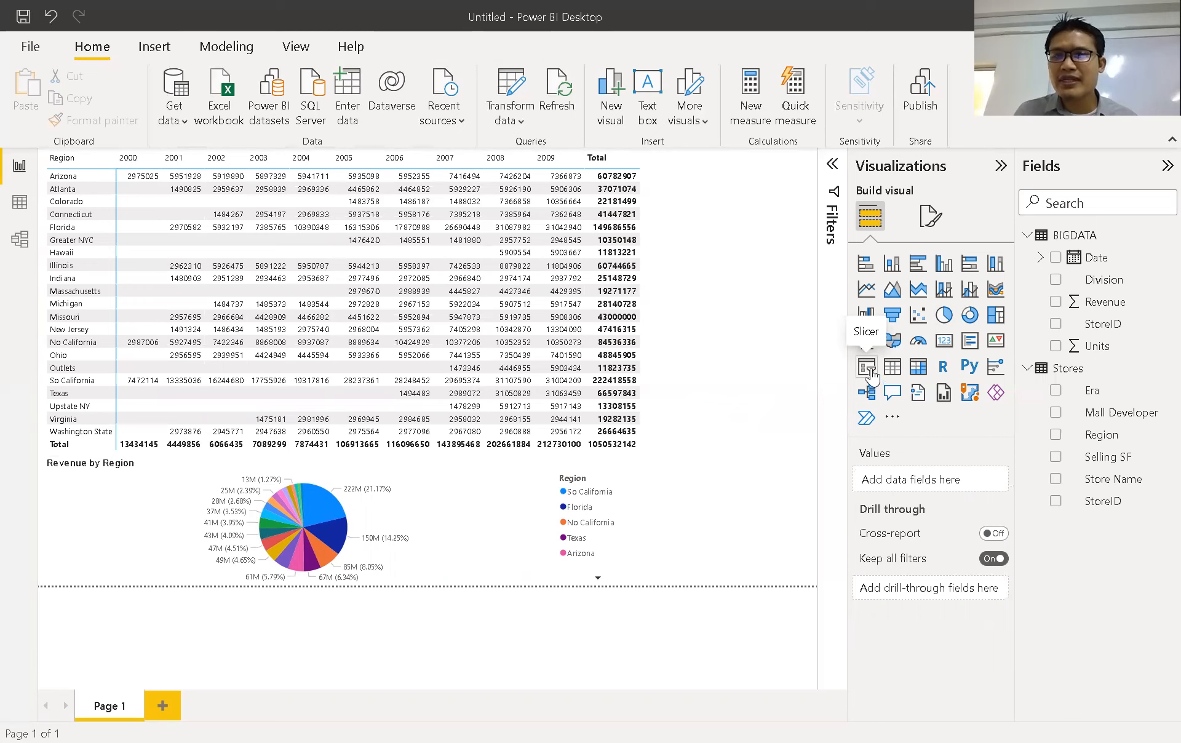
# Step: Add a slicer beside the matrix, enlarge it, and use the Mall Developer field from Stores
pyautogui.moveTo(871, 372); pyautogui.dragTo(676, 513)
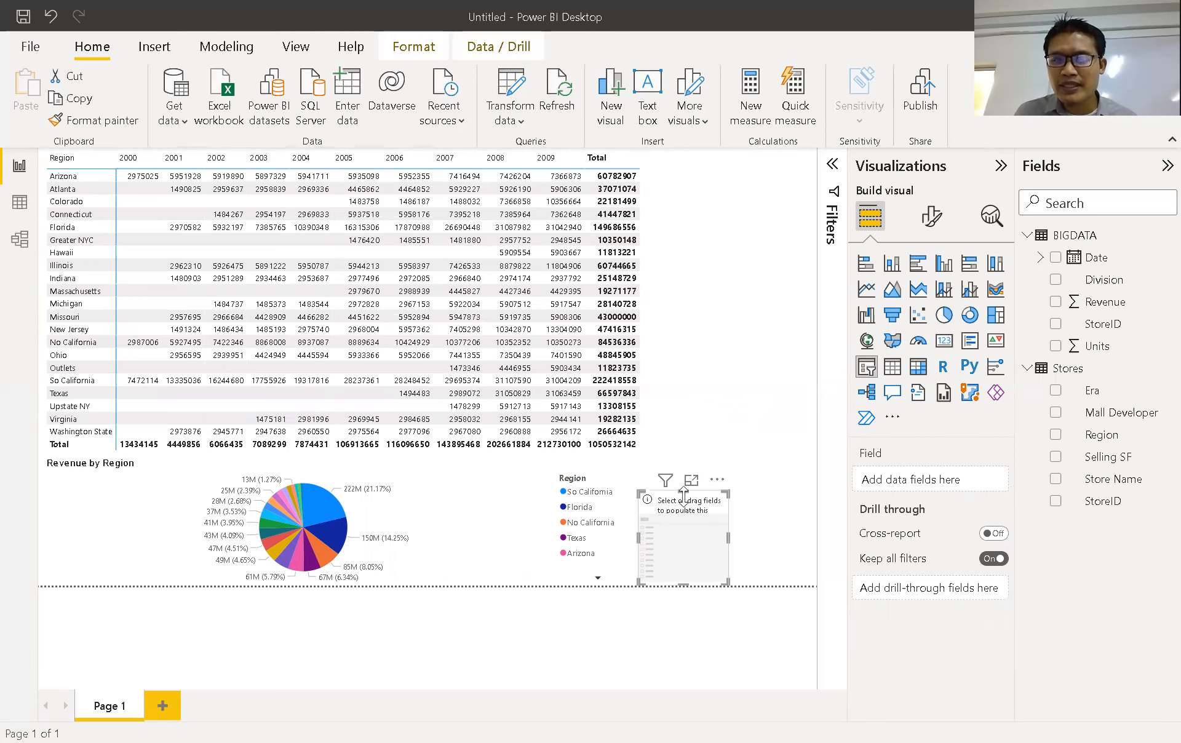
pyautogui.moveTo(722, 490); pyautogui.dragTo(739, 251)
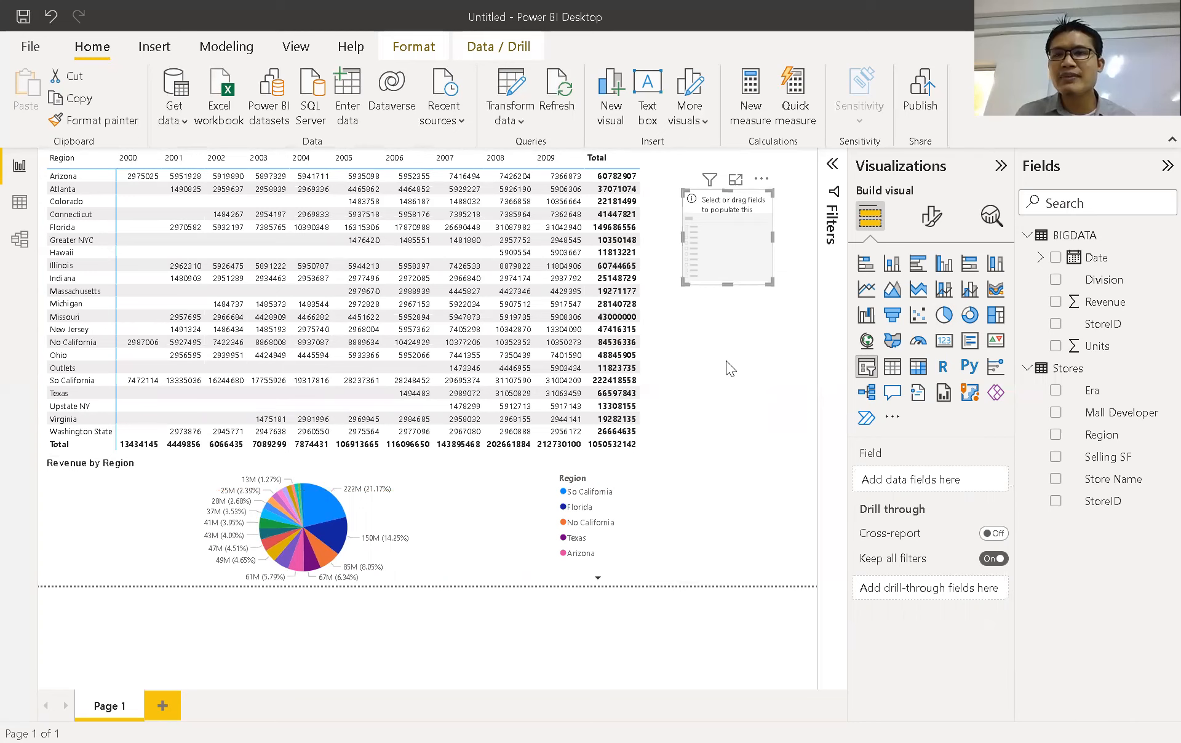
pyautogui.moveTo(772, 281); pyautogui.dragTo(797, 290)
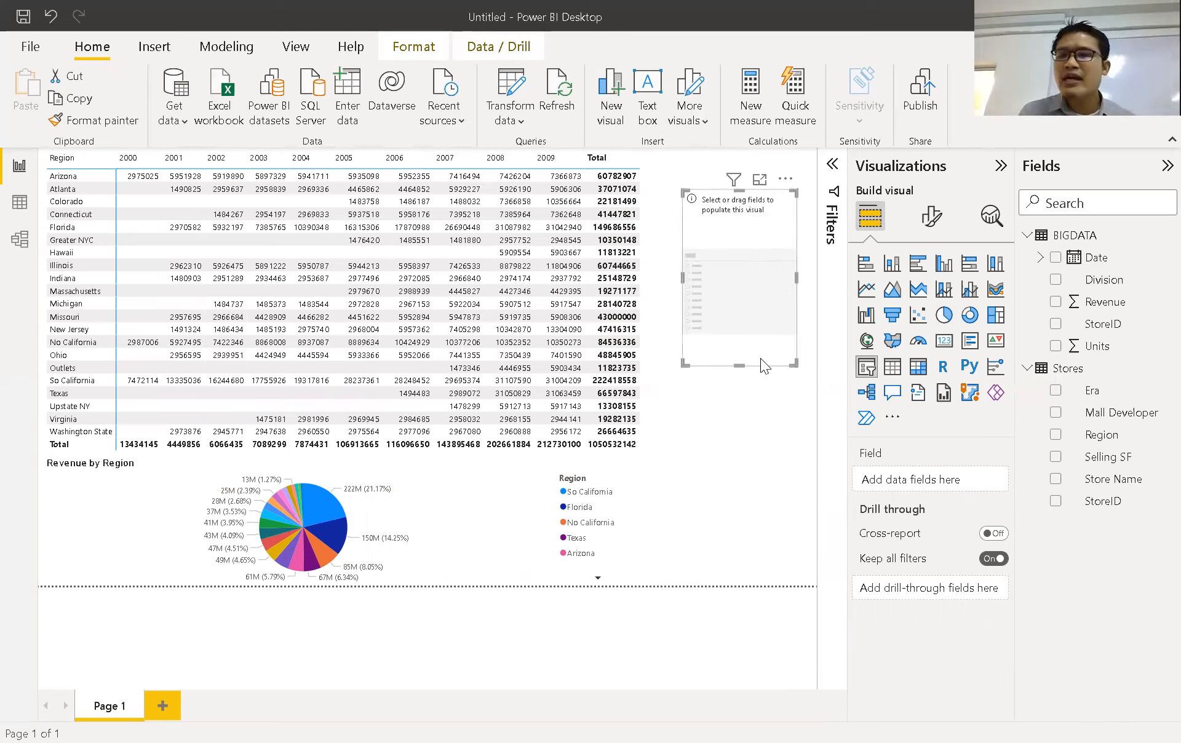
pyautogui.click(1056, 413)
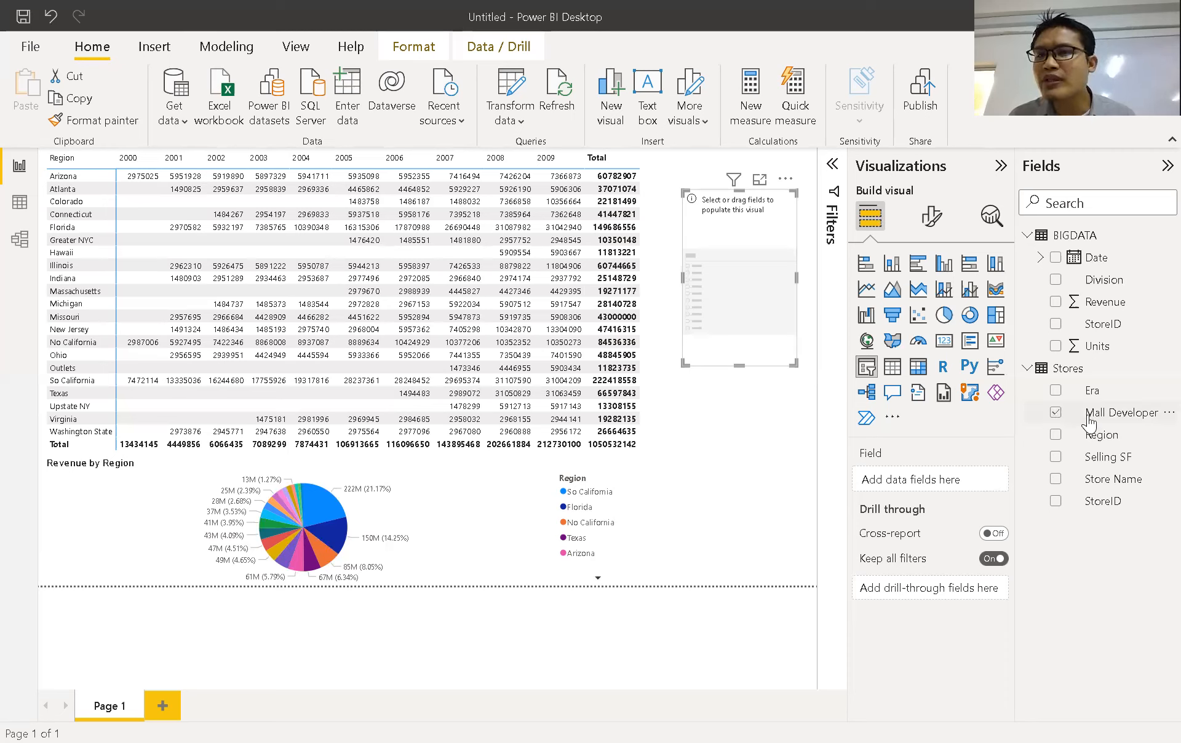
pyautogui.click(1056, 414)
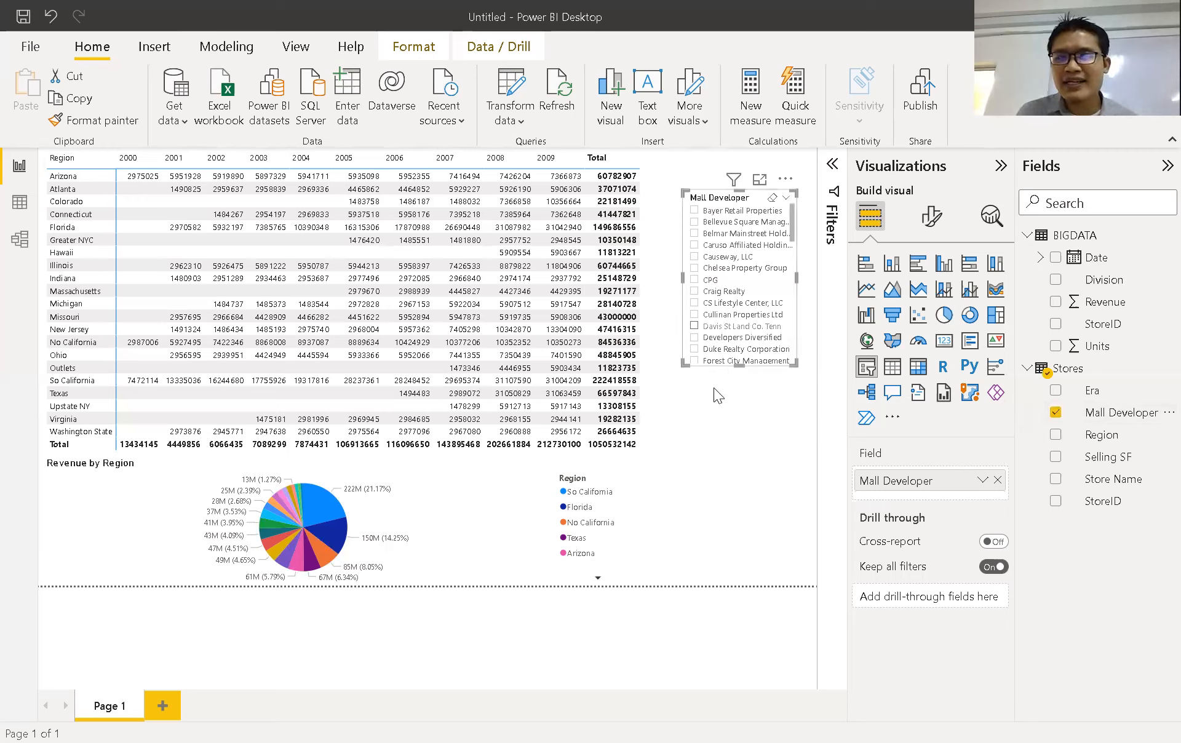
# Step: Resize the Mall Developer slicer to fill the free space beside the matrix and pie chart down to the page's lower edge
pyautogui.moveTo(739, 364); pyautogui.dragTo(727, 566)
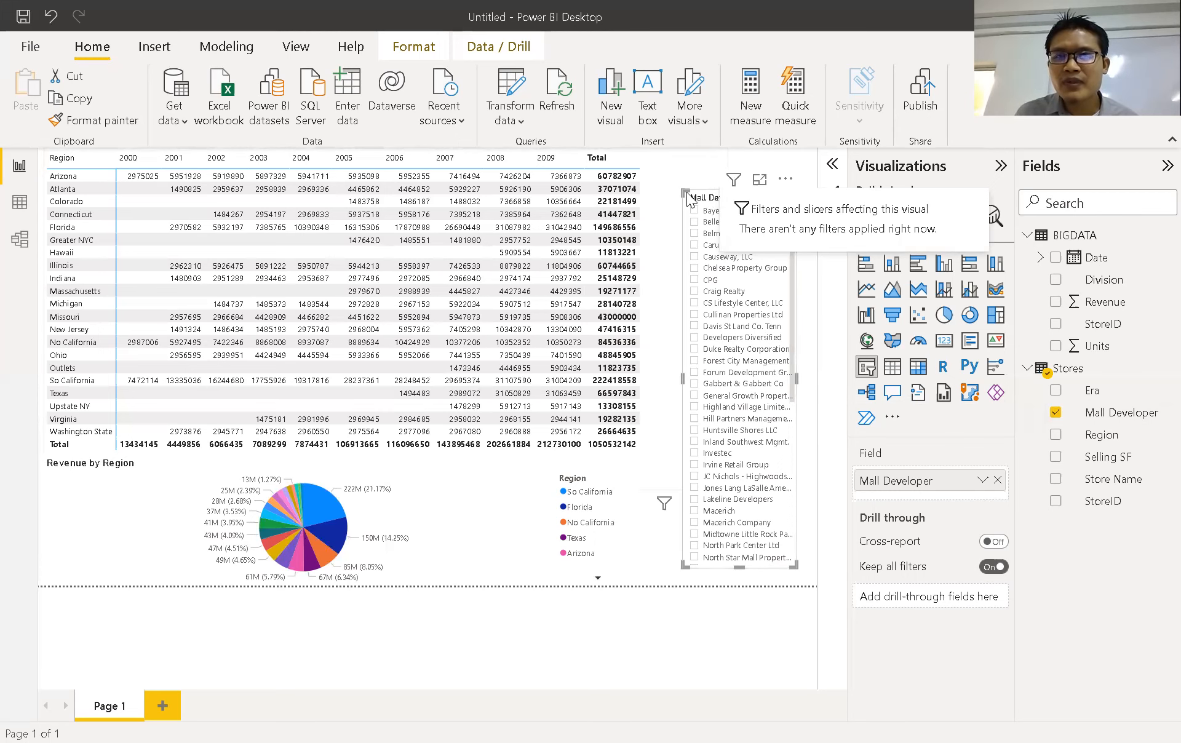
pyautogui.click(749, 163)
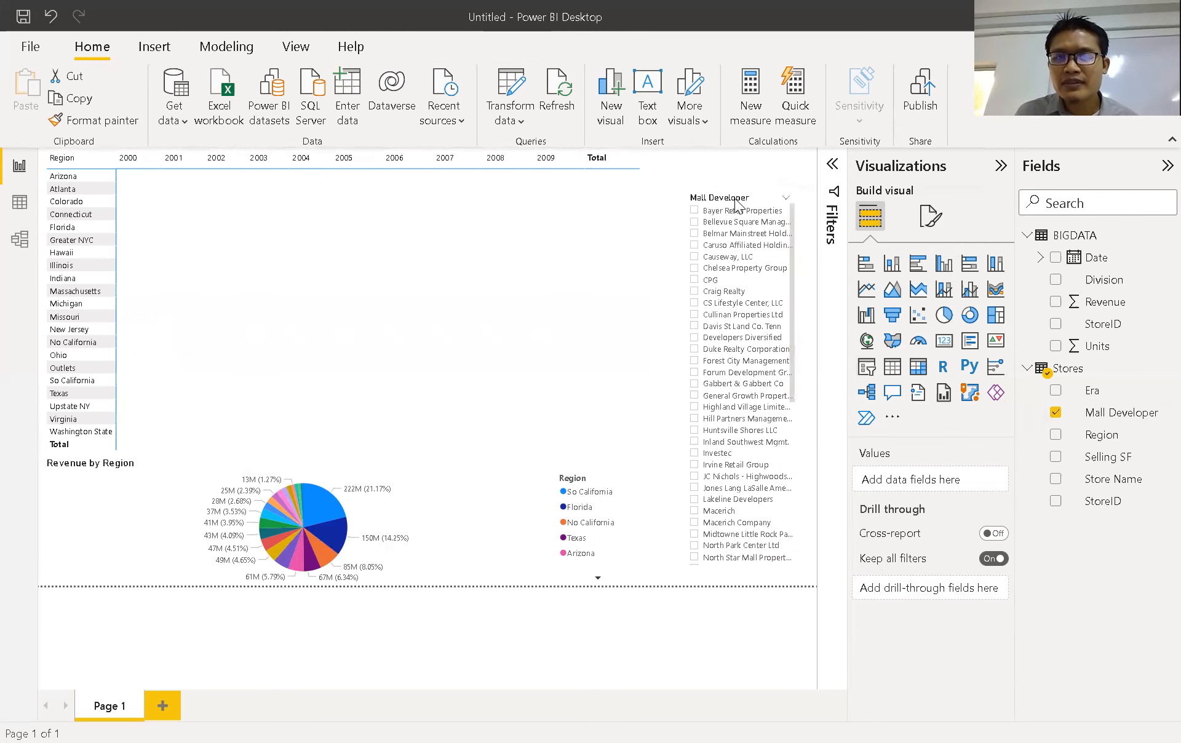
pyautogui.click(737, 192)
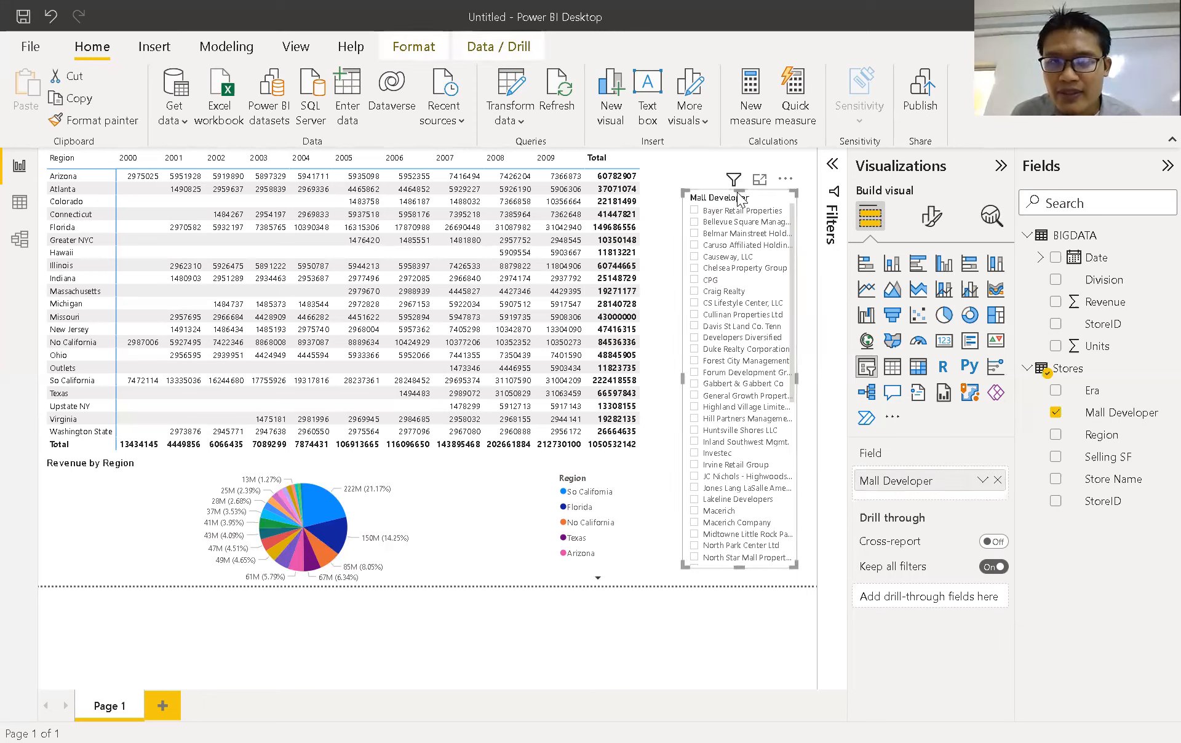
pyautogui.moveTo(684, 192); pyautogui.dragTo(645, 170)
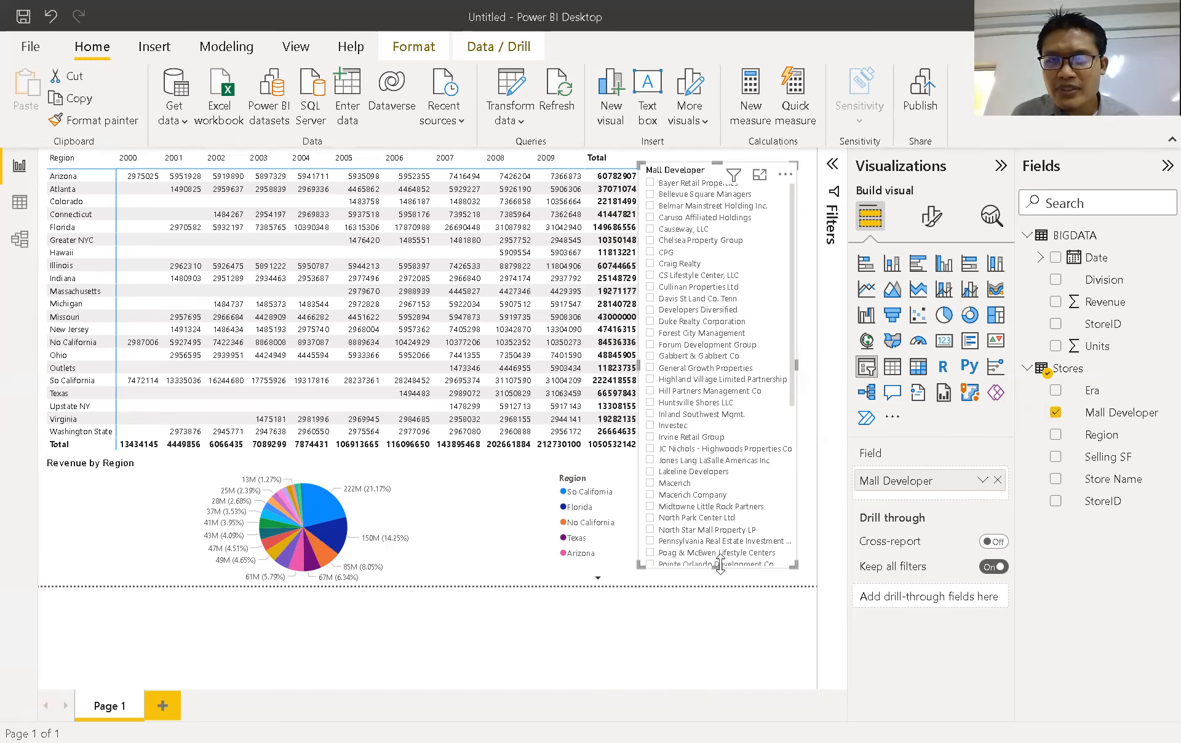
pyautogui.moveTo(715, 589); pyautogui.dragTo(716, 586)
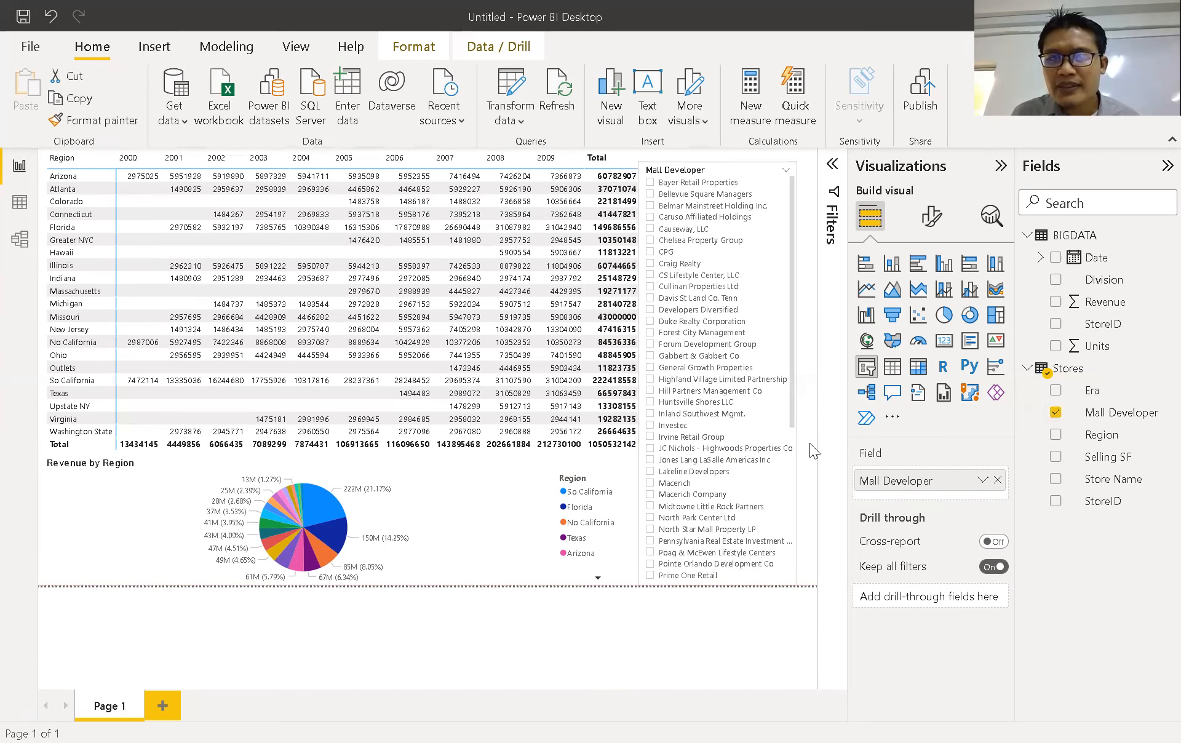
pyautogui.moveTo(794, 373)
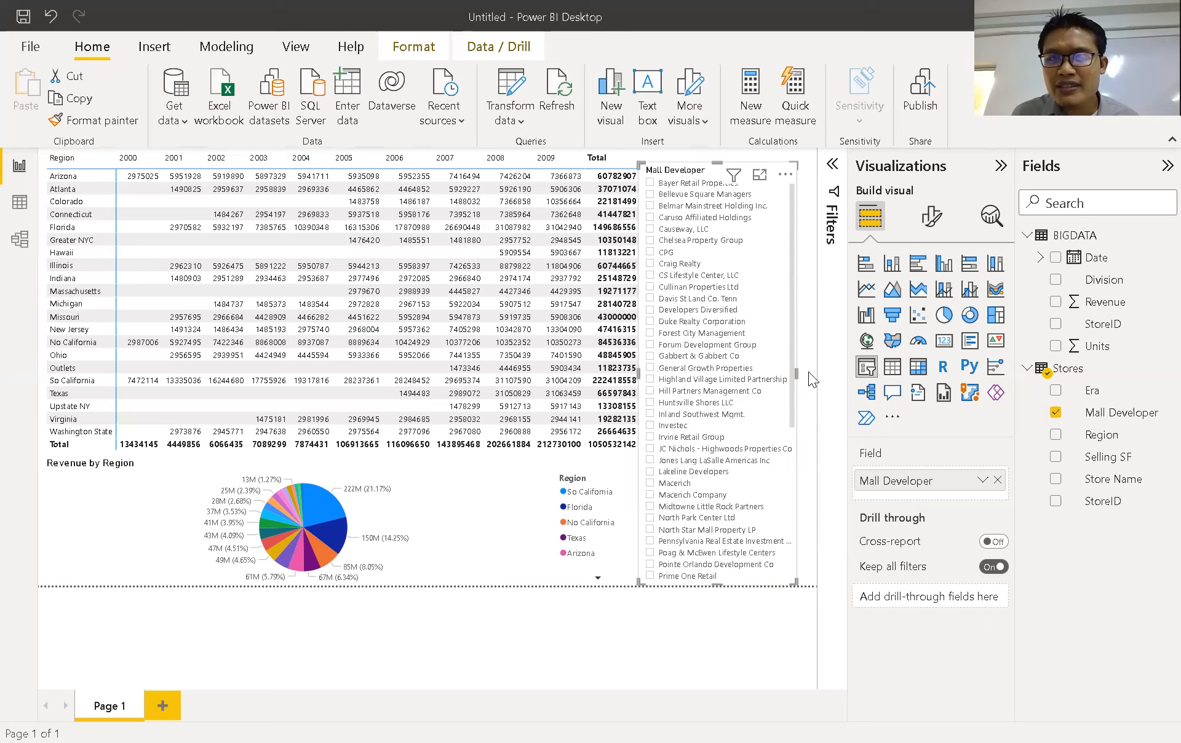
pyautogui.moveTo(796, 374); pyautogui.dragTo(816, 373)
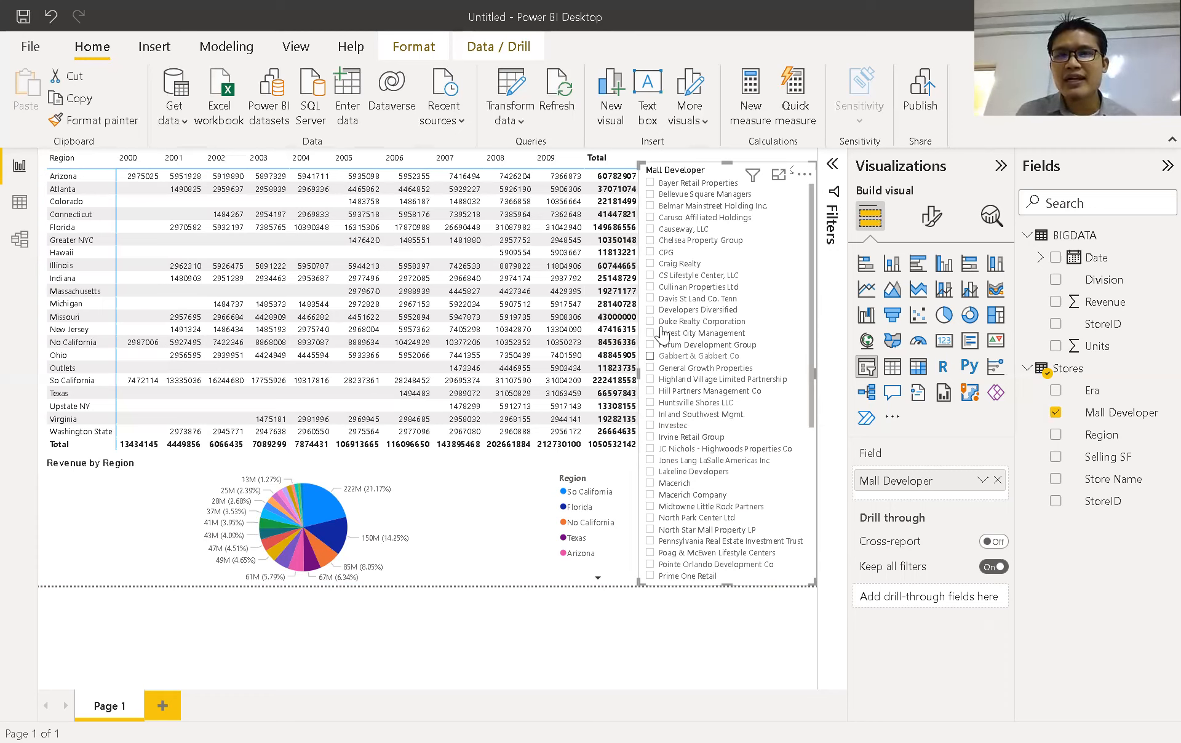
# Step: Try filtering the report by CPG, Craig Realty, CS Lifestyle Center, LLC and Cullinan Properties Ltd in the slicer, and clear the selections
pyautogui.click(651, 257)
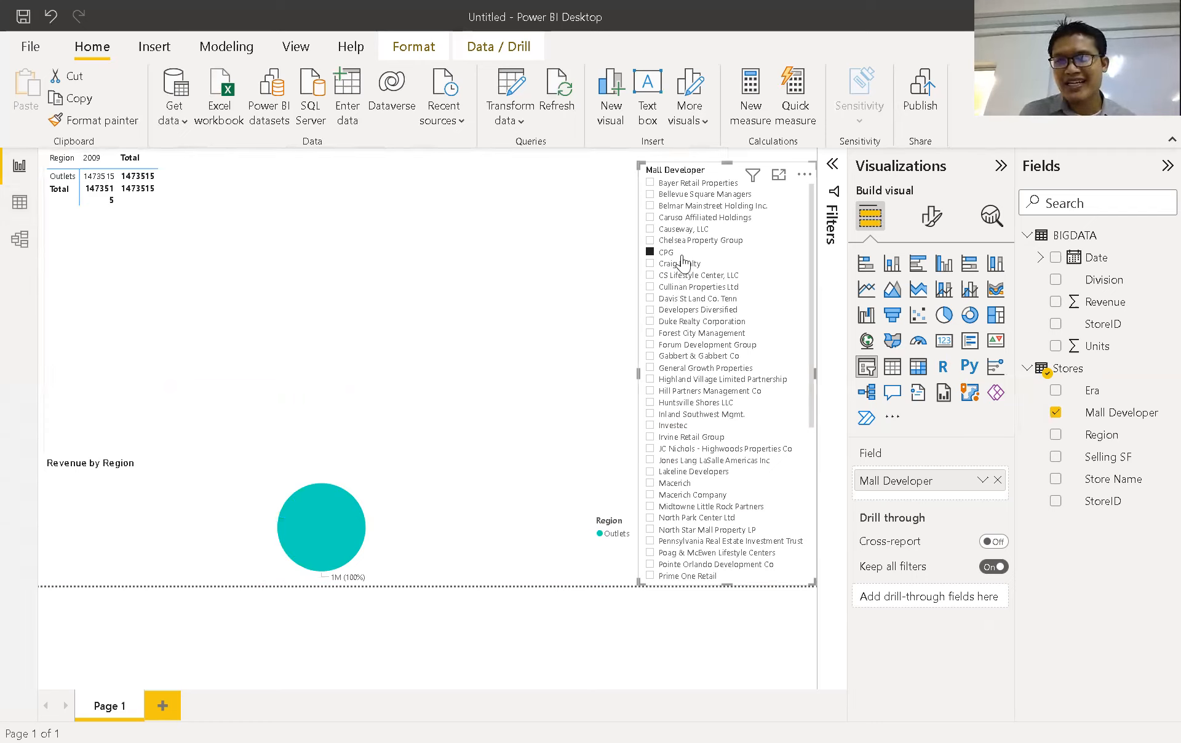
pyautogui.click(650, 265)
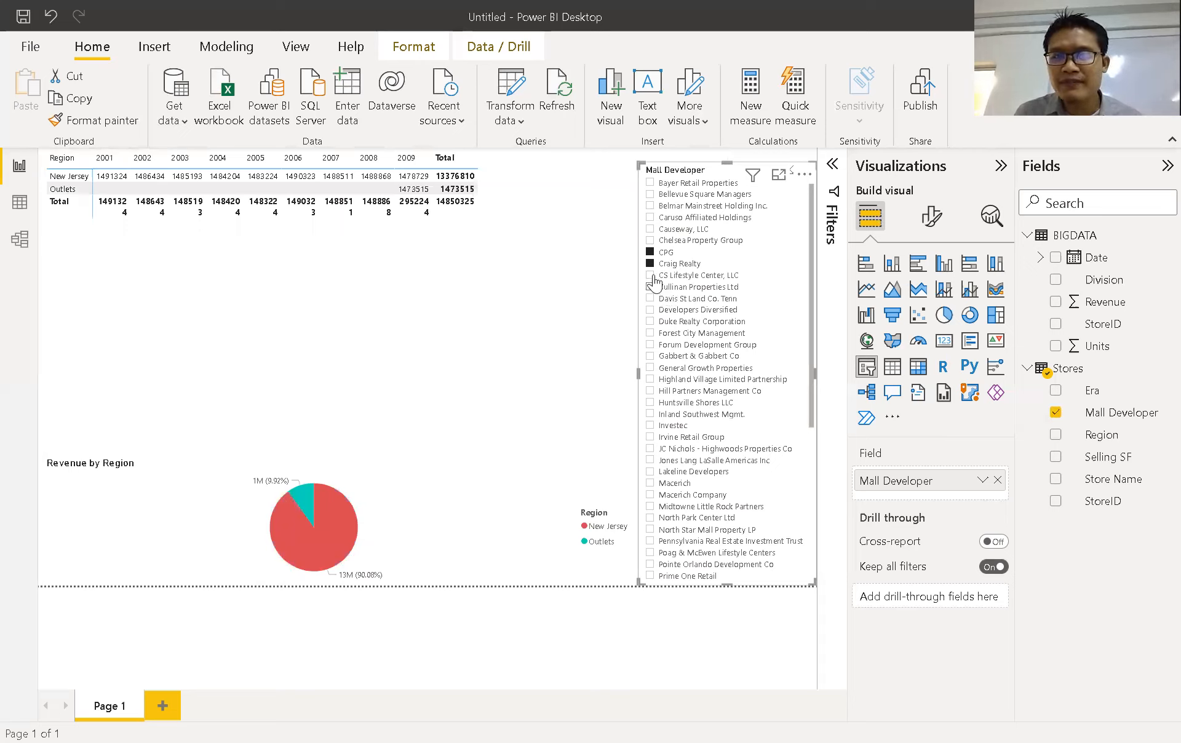
pyautogui.click(651, 275)
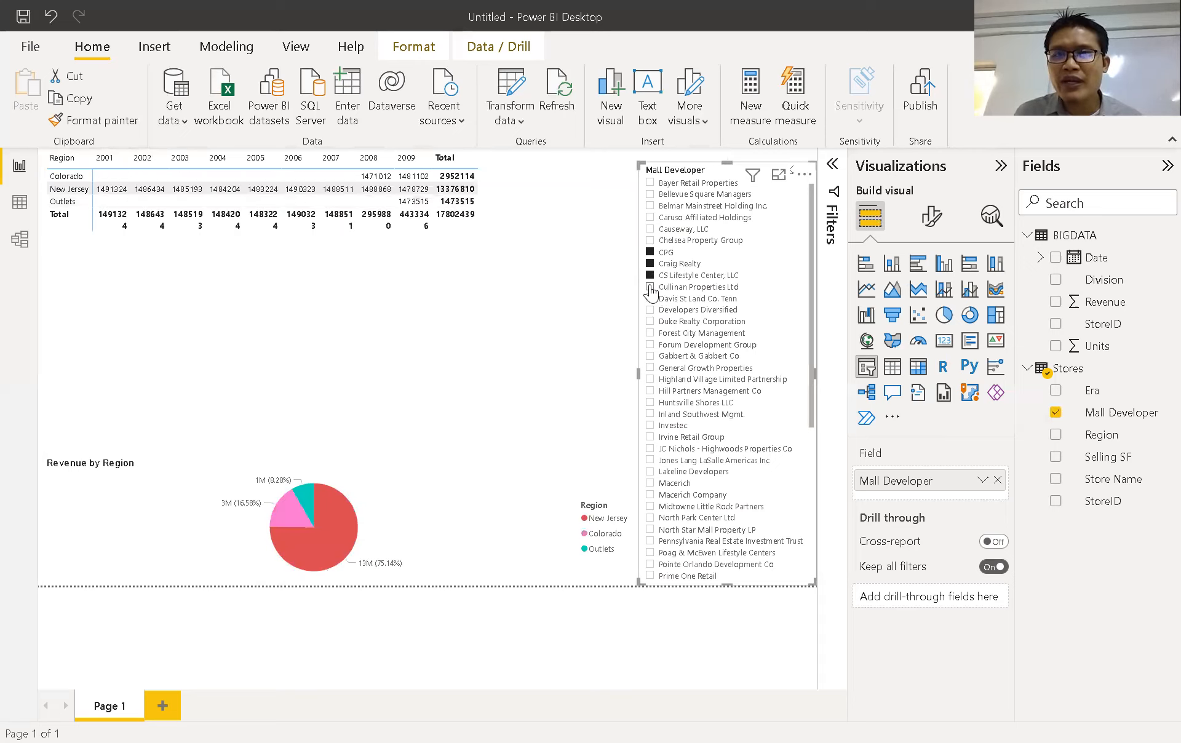
pyautogui.click(662, 287)
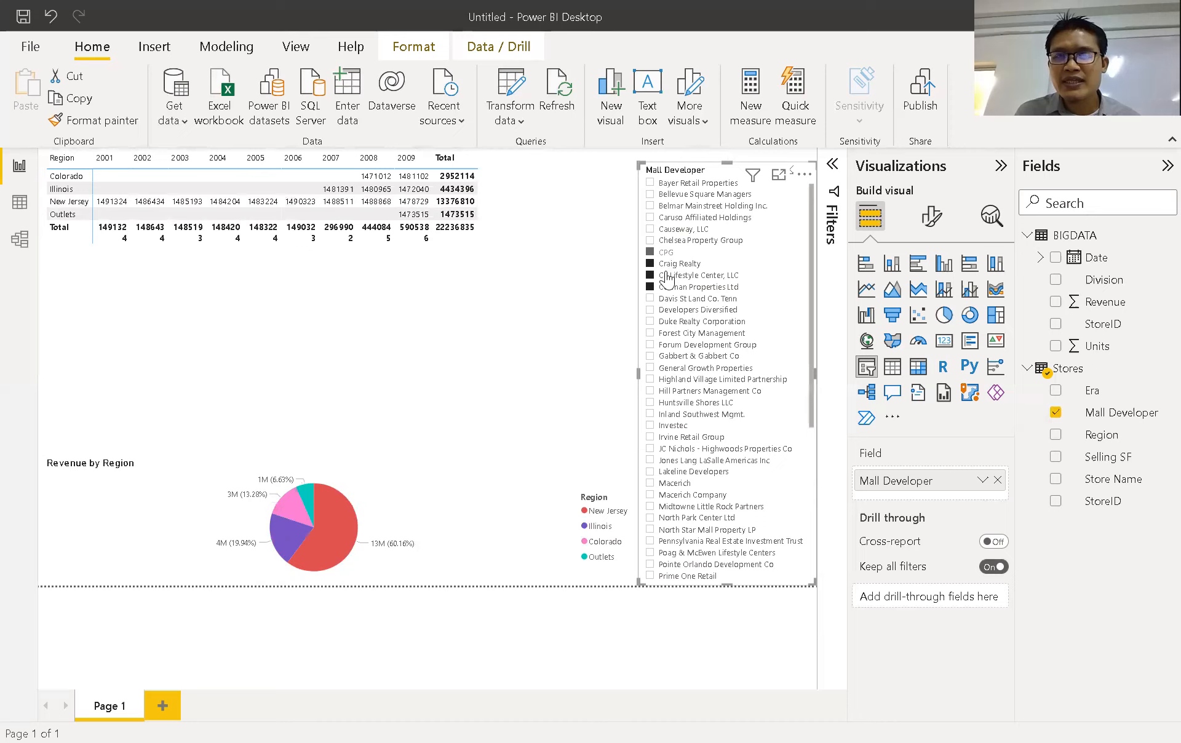
pyautogui.click(659, 254)
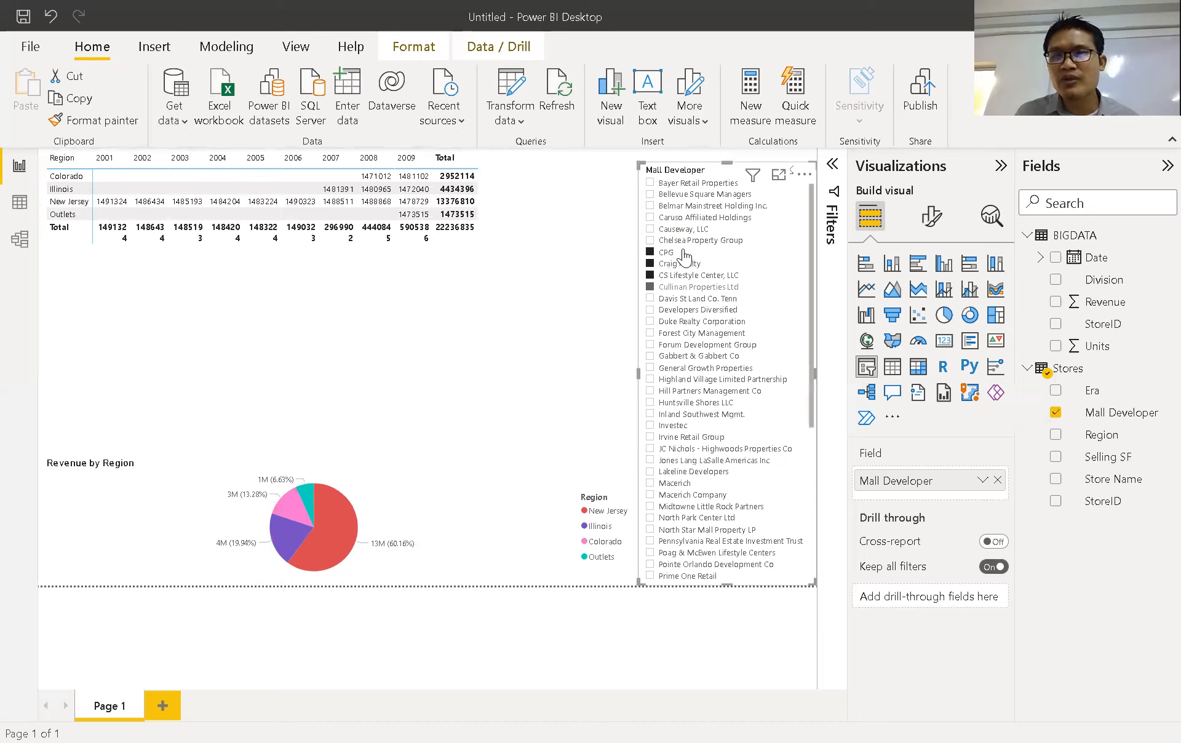
pyautogui.click(654, 266)
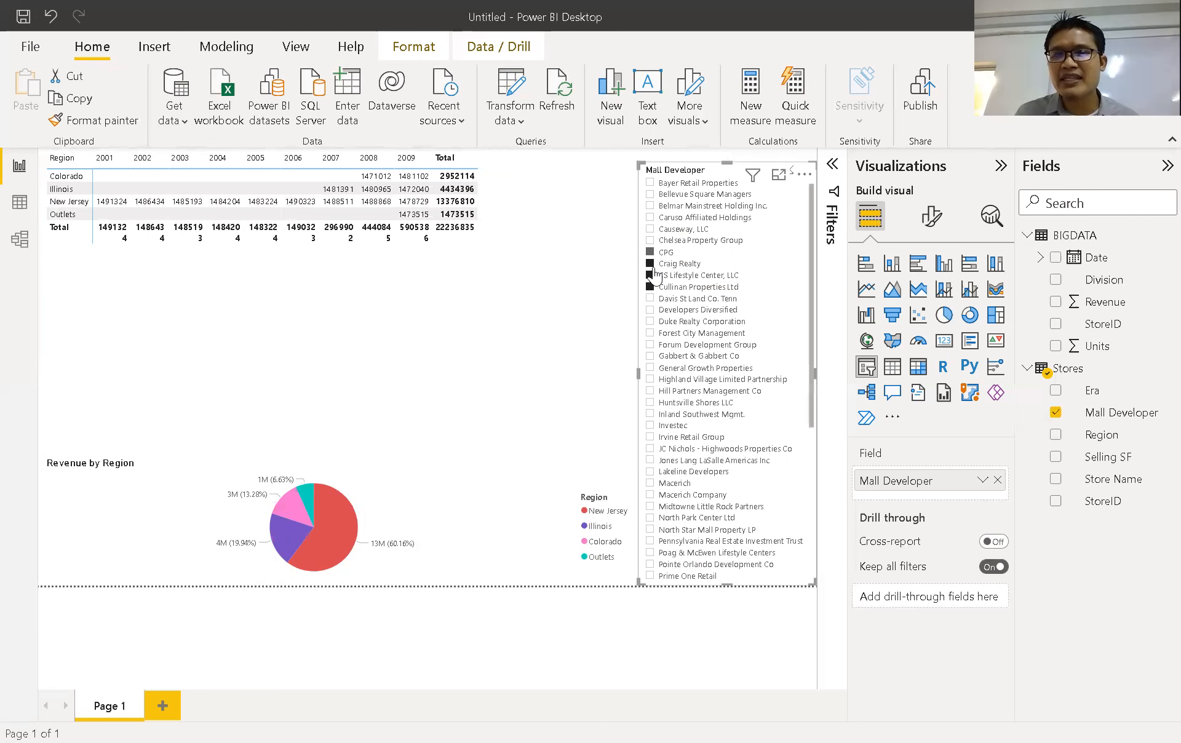
pyautogui.click(654, 266)
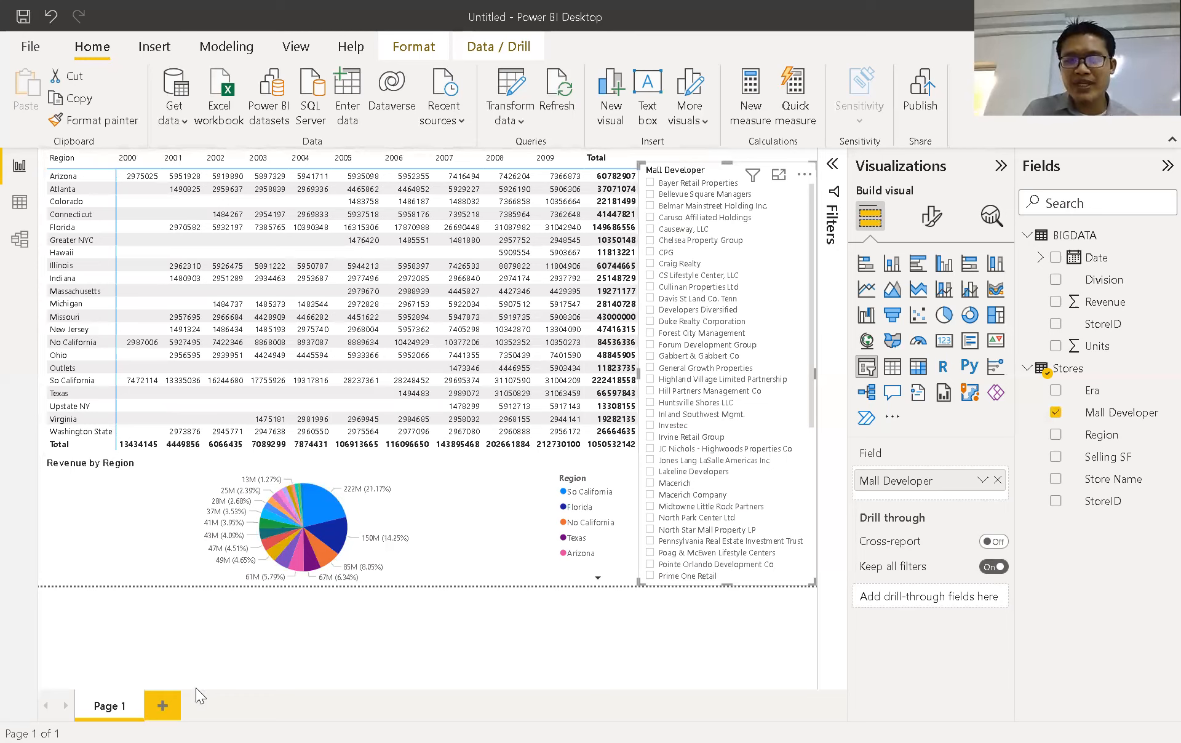
# Step: Add a second report page and open the Options dialog
pyautogui.click(162, 705)
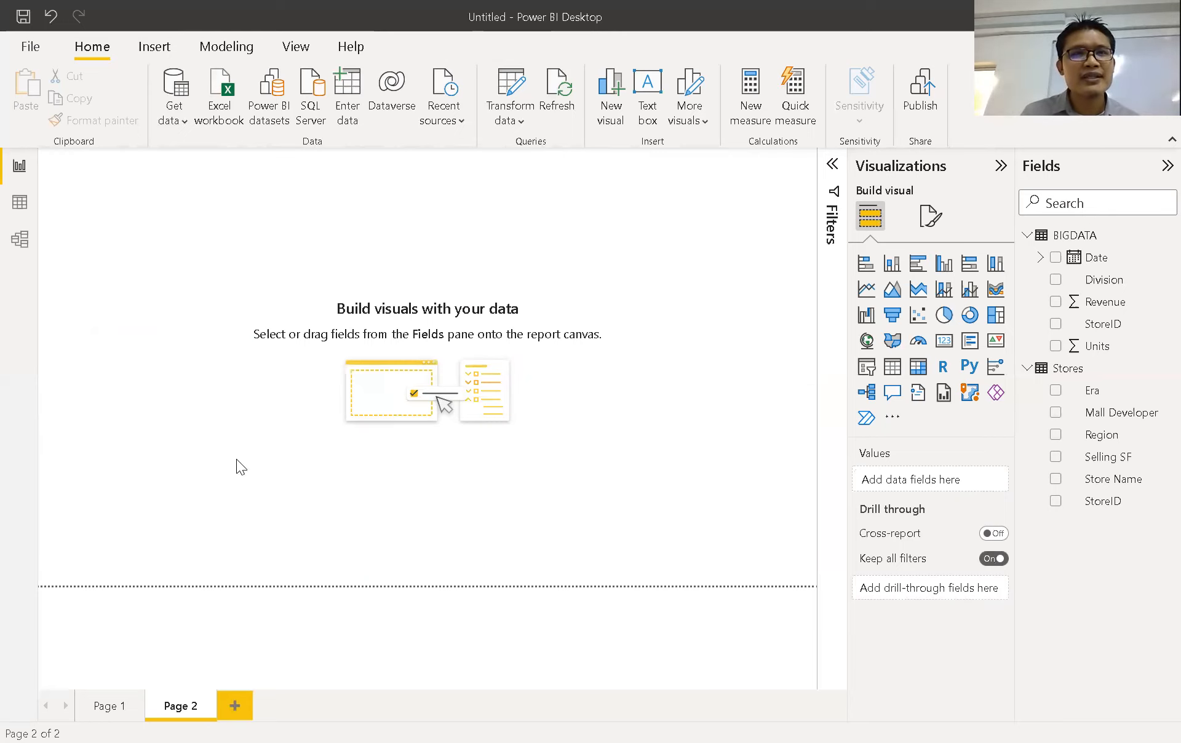
pyautogui.click(31, 47)
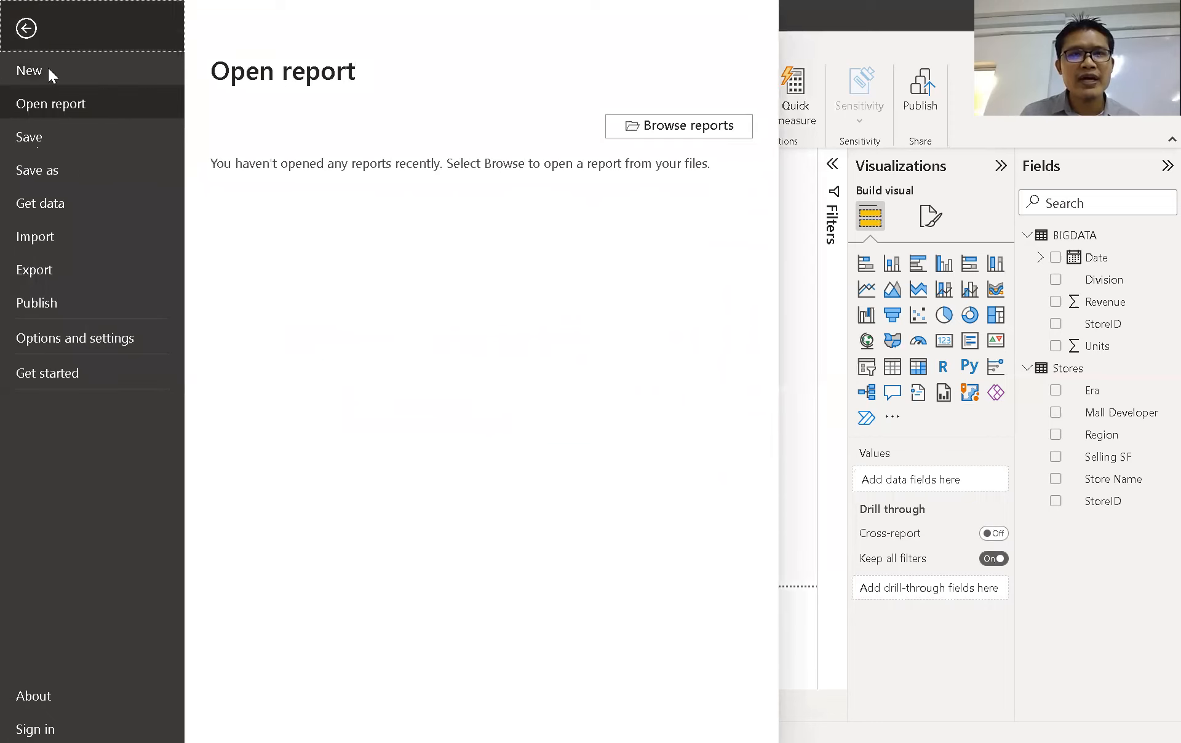
pyautogui.click(41, 49)
pyautogui.click(40, 49)
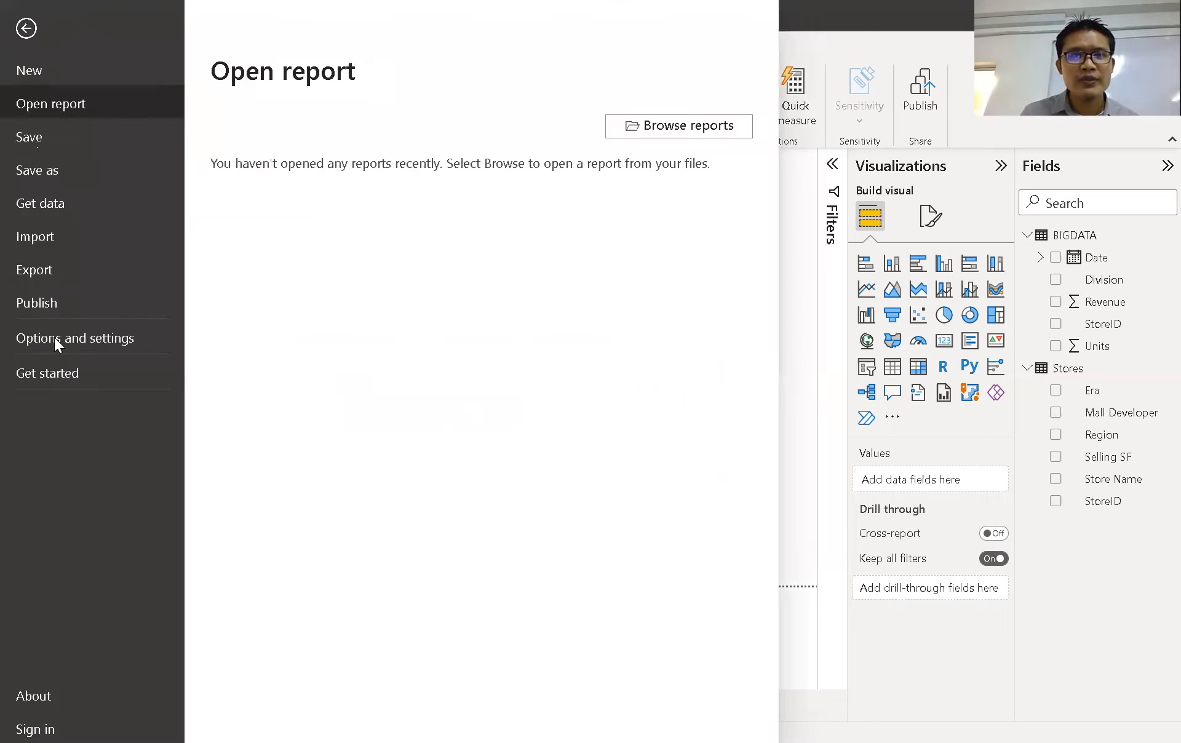
pyautogui.click(54, 340)
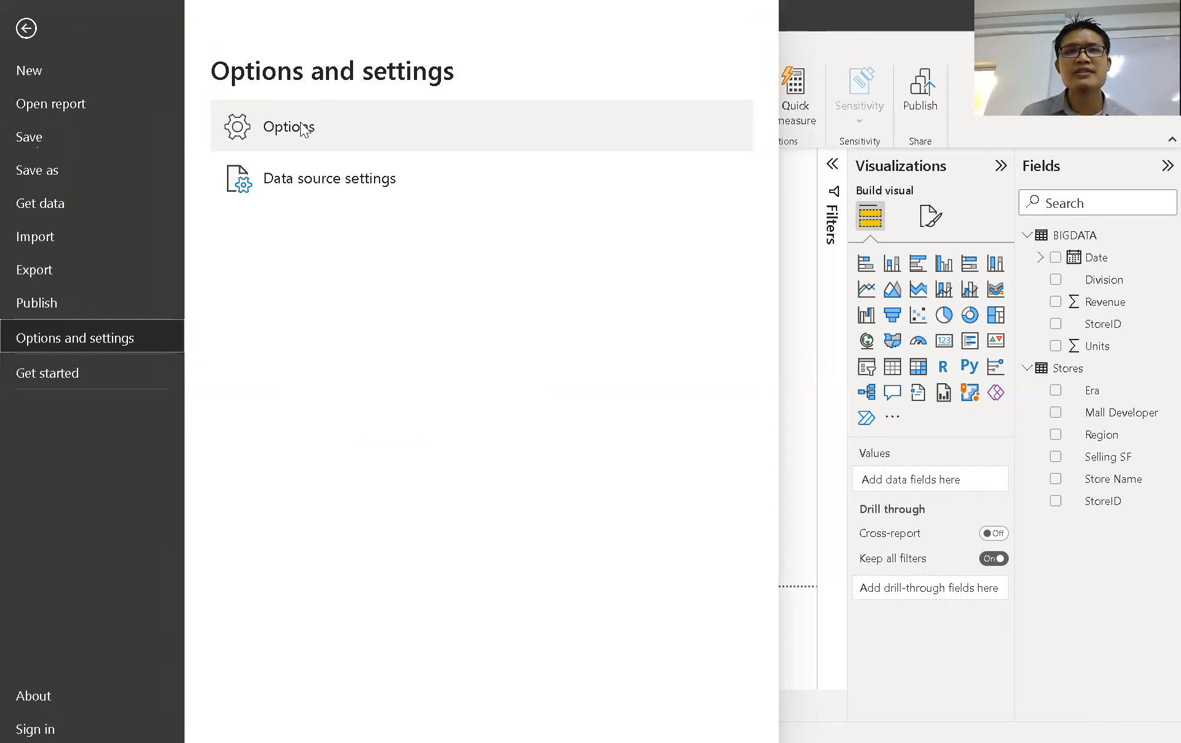
pyautogui.click(304, 129)
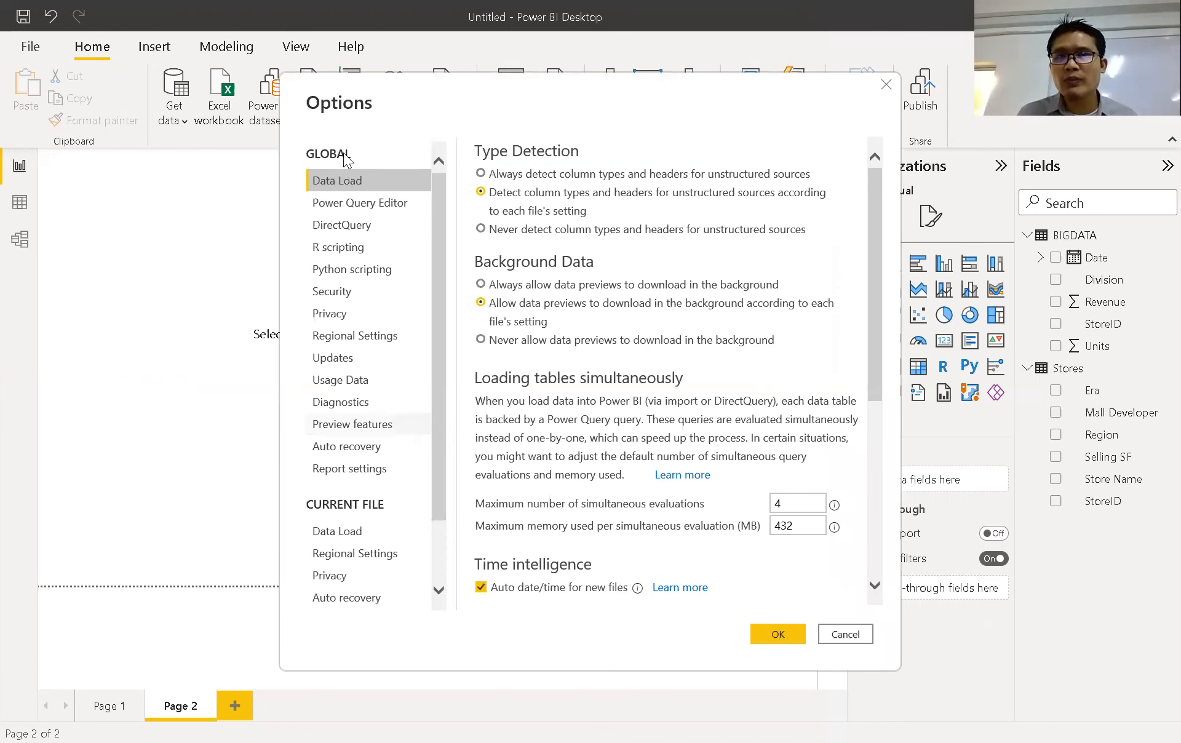
# Step: Make sure the use of Map and Filled Map visuals is enabled in the global Security options, and apply the options
pyautogui.click(349, 297)
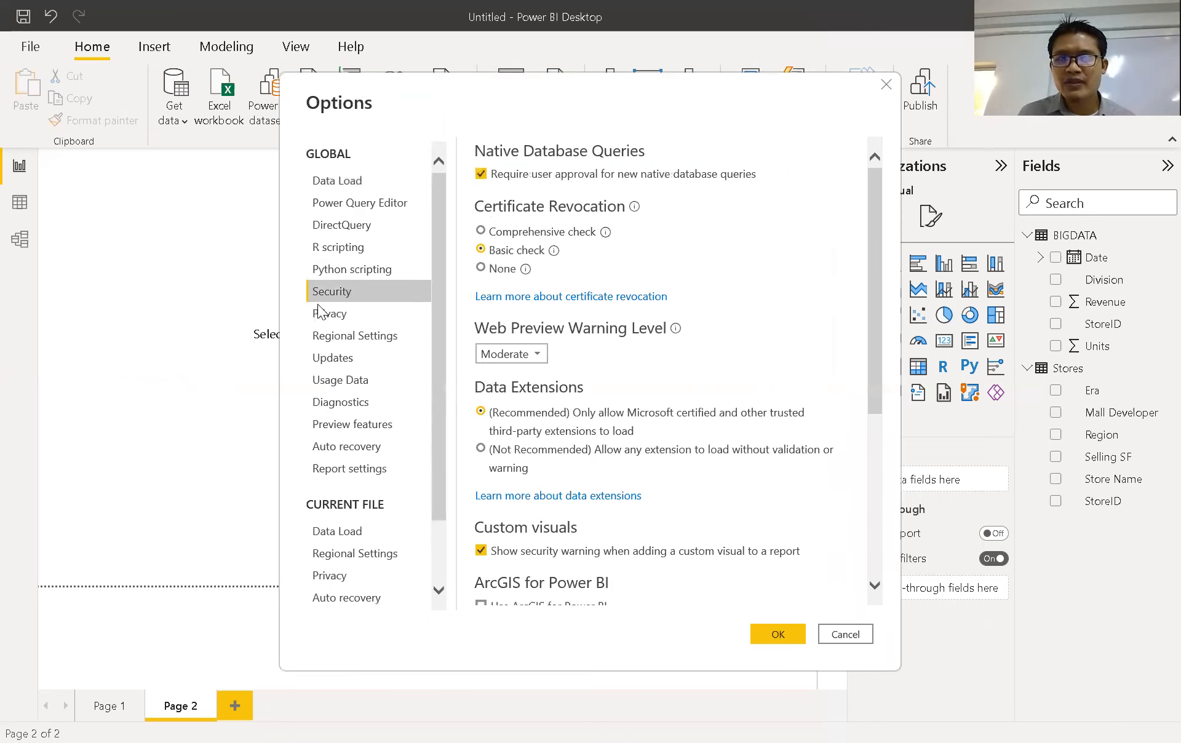
pyautogui.scroll(-2, 657, 339)
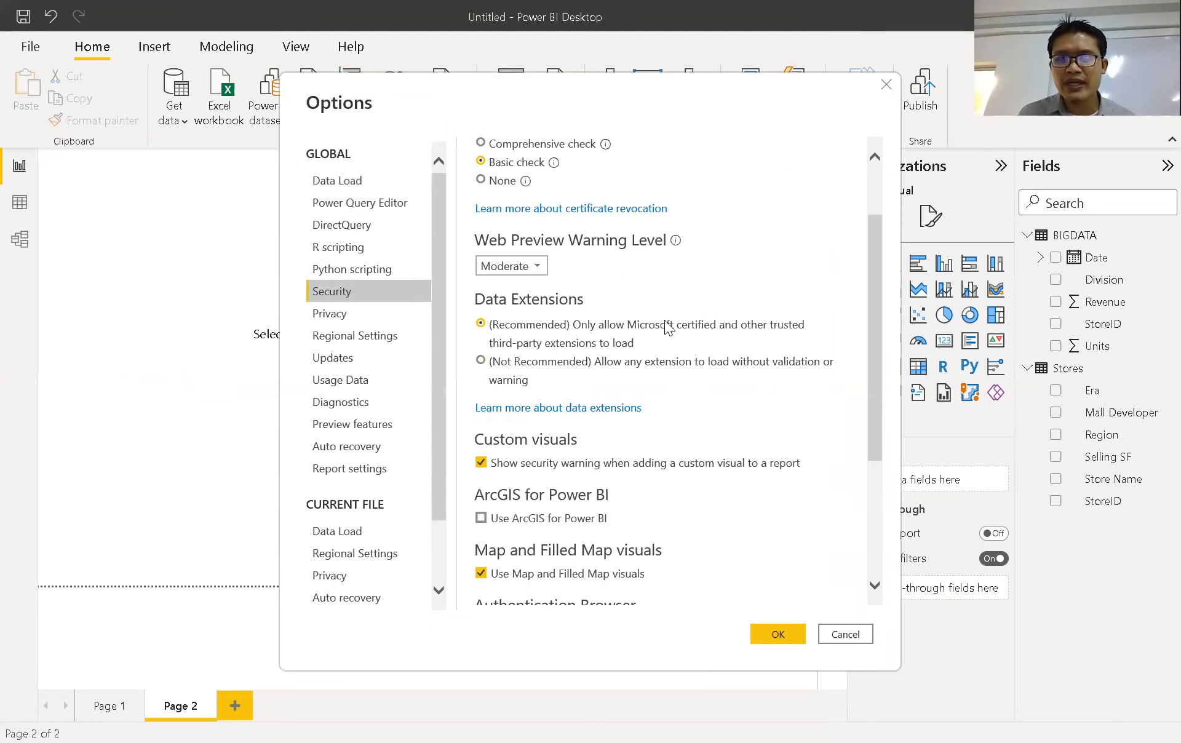
pyautogui.scroll(-3, 486, 366)
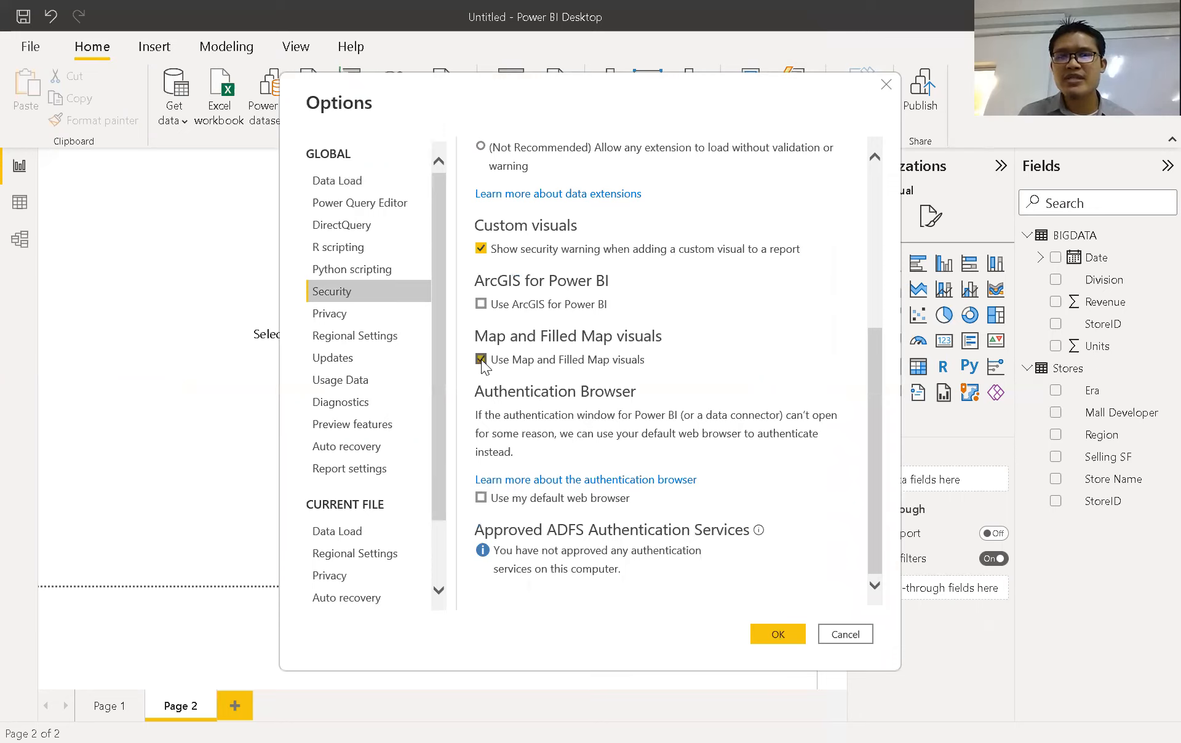
pyautogui.click(594, 357)
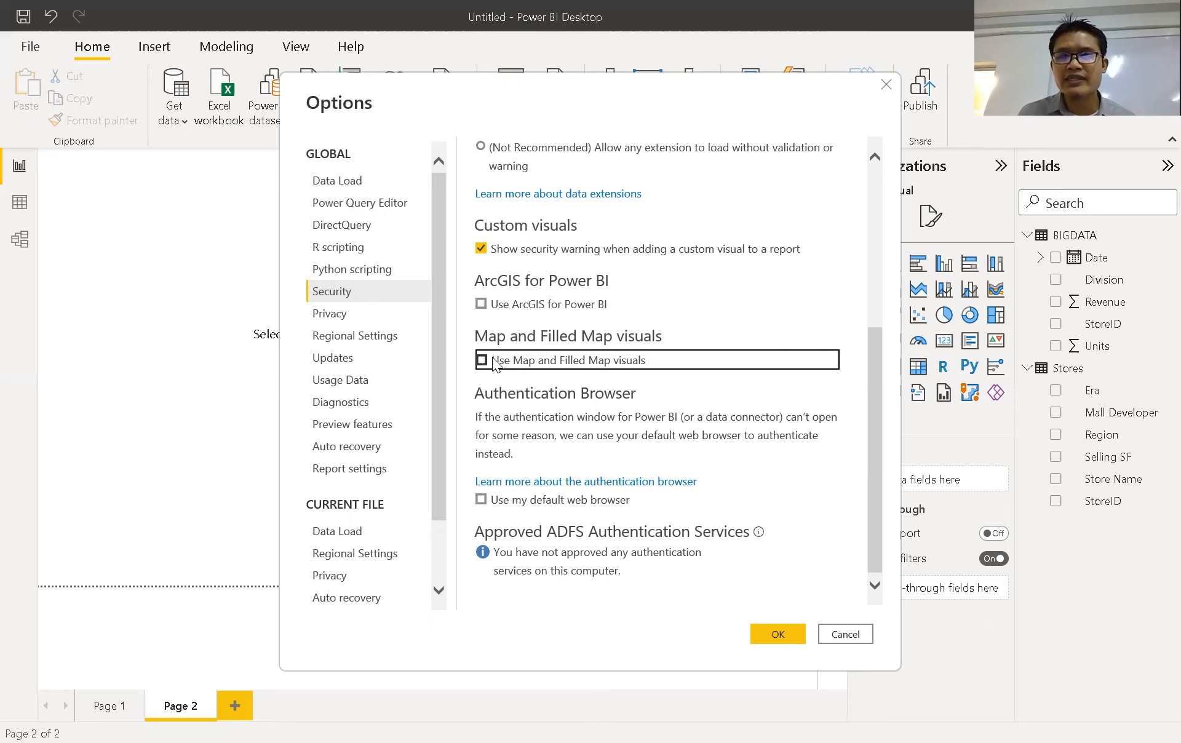
pyautogui.click(499, 377)
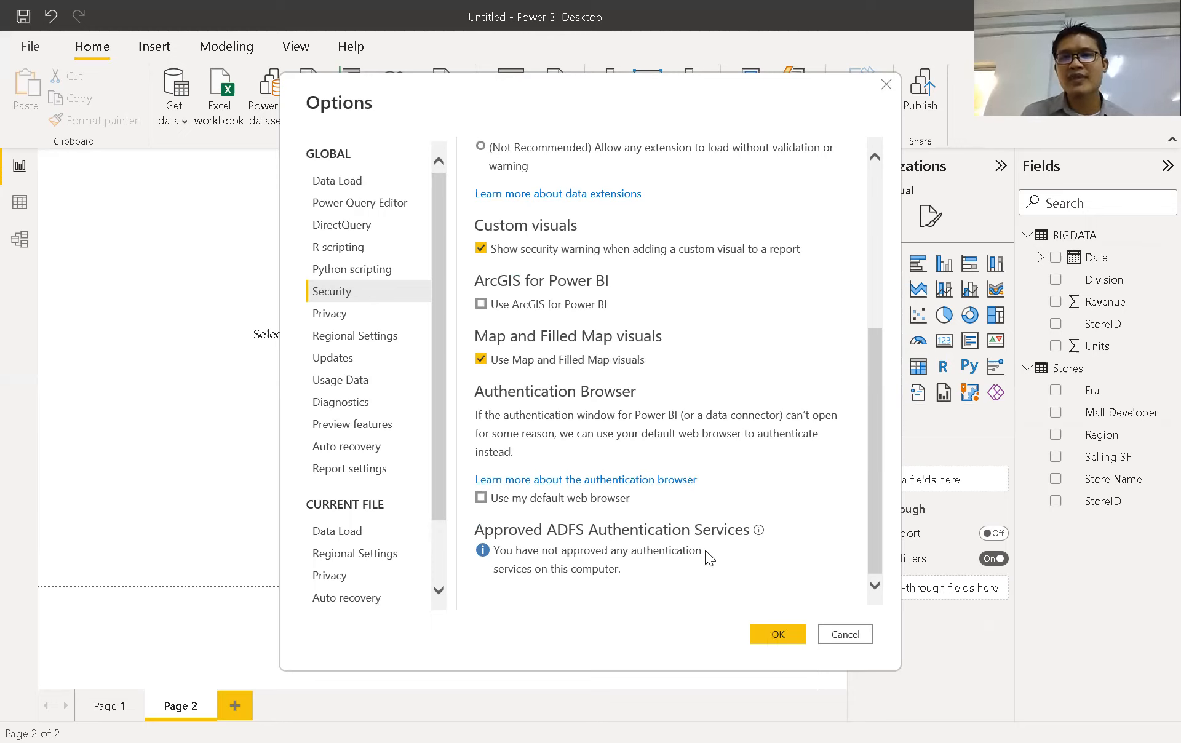
pyautogui.press('Return')
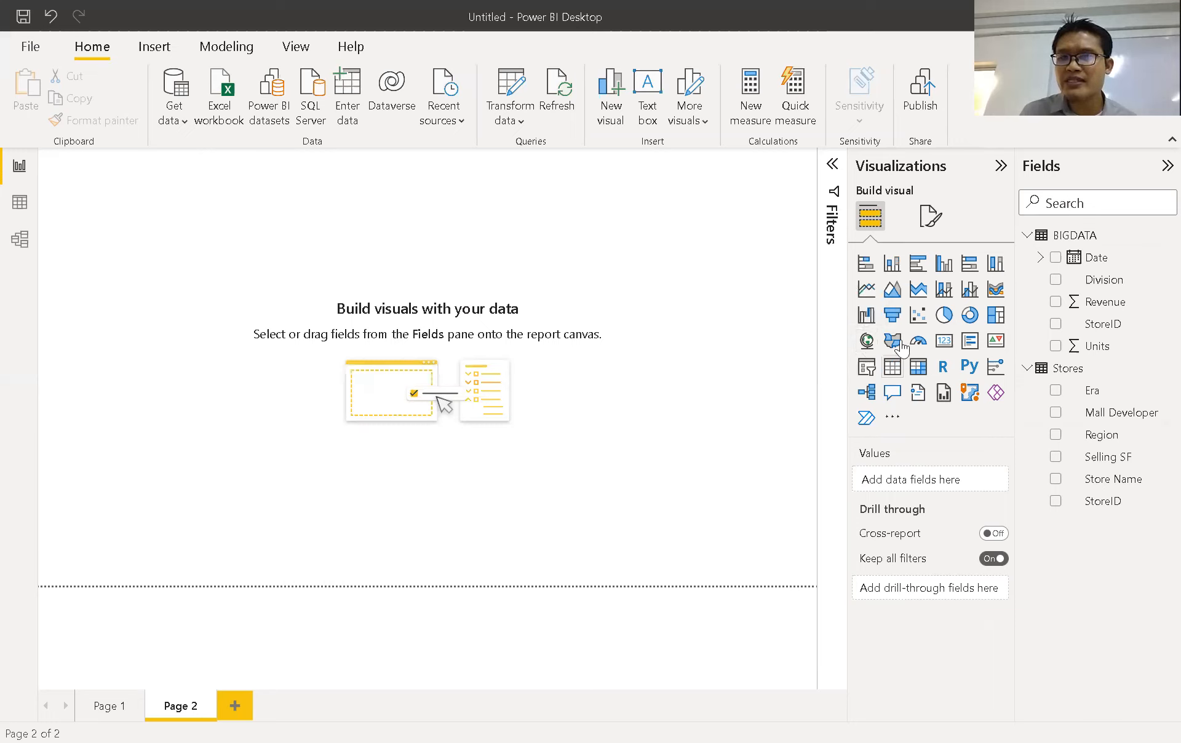
# Step: Add an enlarged Map visual to Page 2, with Revenue as bubble size and Region as legend
pyautogui.click(867, 342)
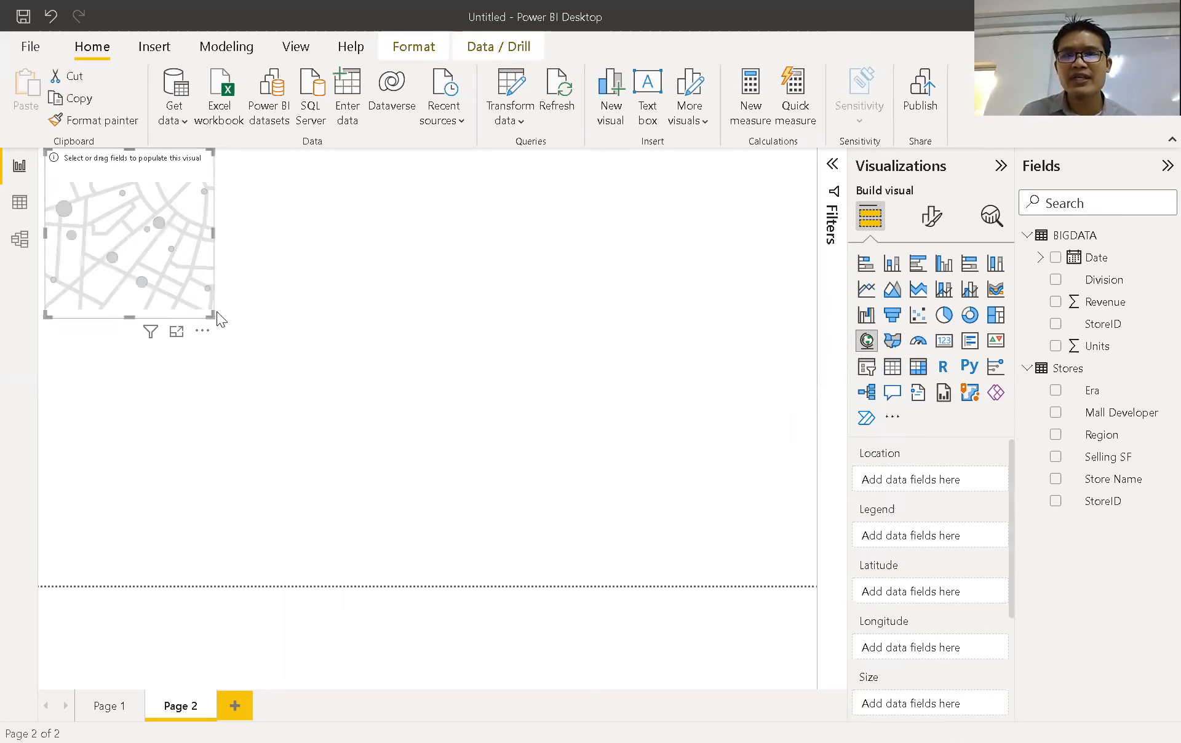
pyautogui.moveTo(358, 392); pyautogui.dragTo(365, 404)
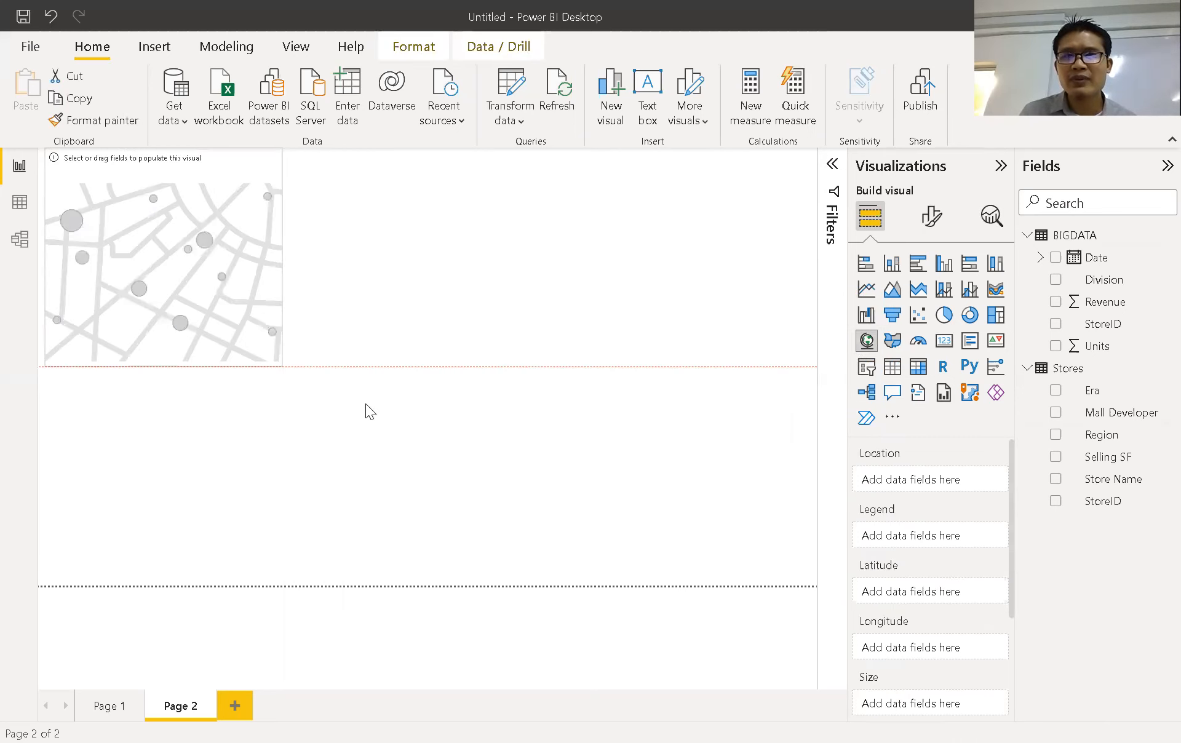
pyautogui.moveTo(311, 348); pyautogui.dragTo(367, 409)
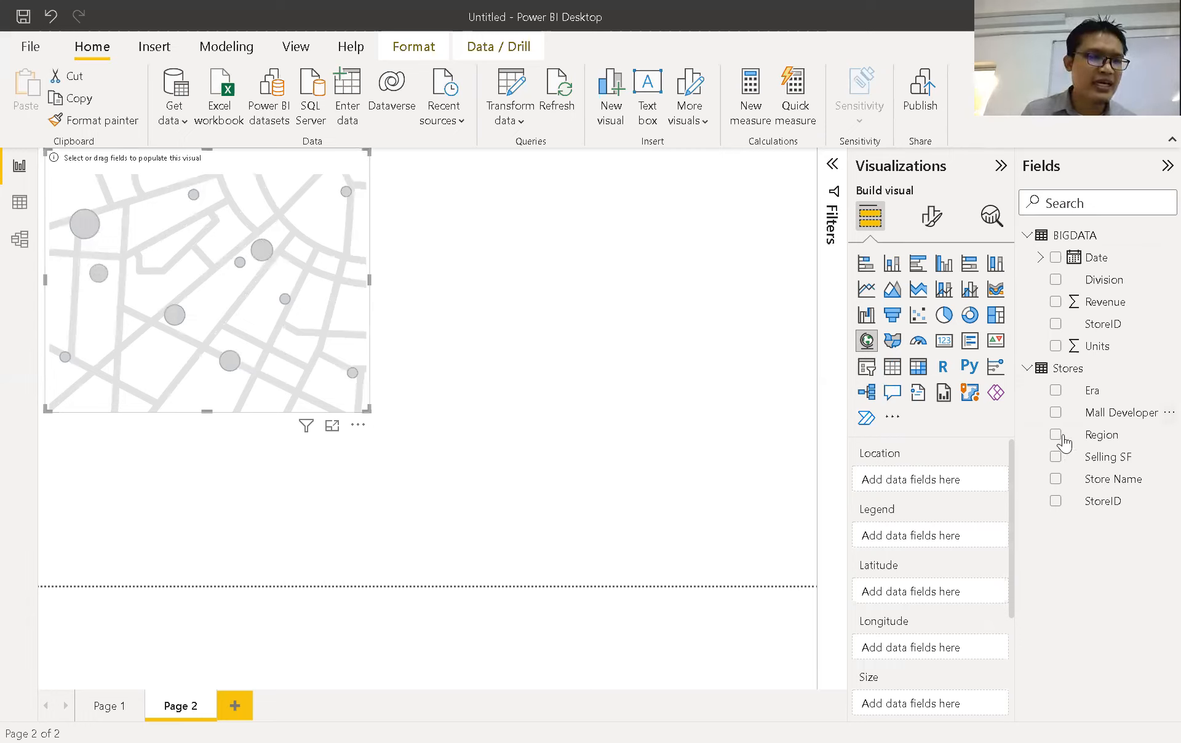
pyautogui.click(1055, 303)
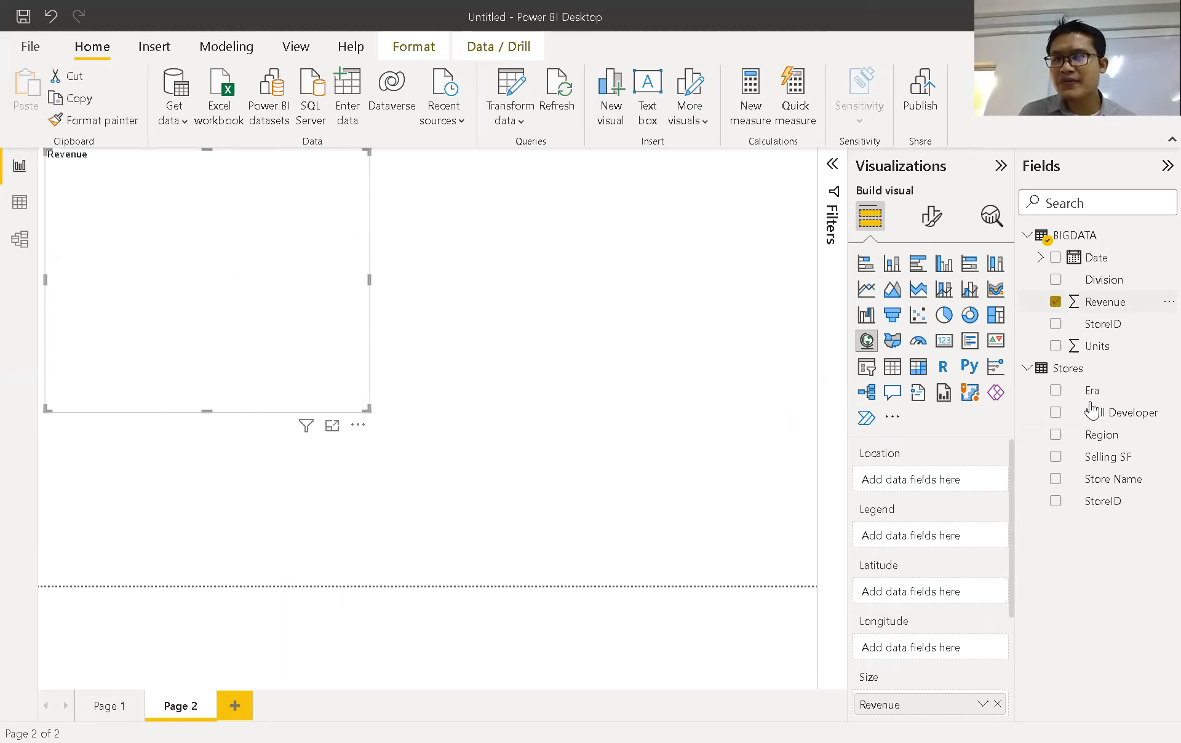
pyautogui.click(1055, 437)
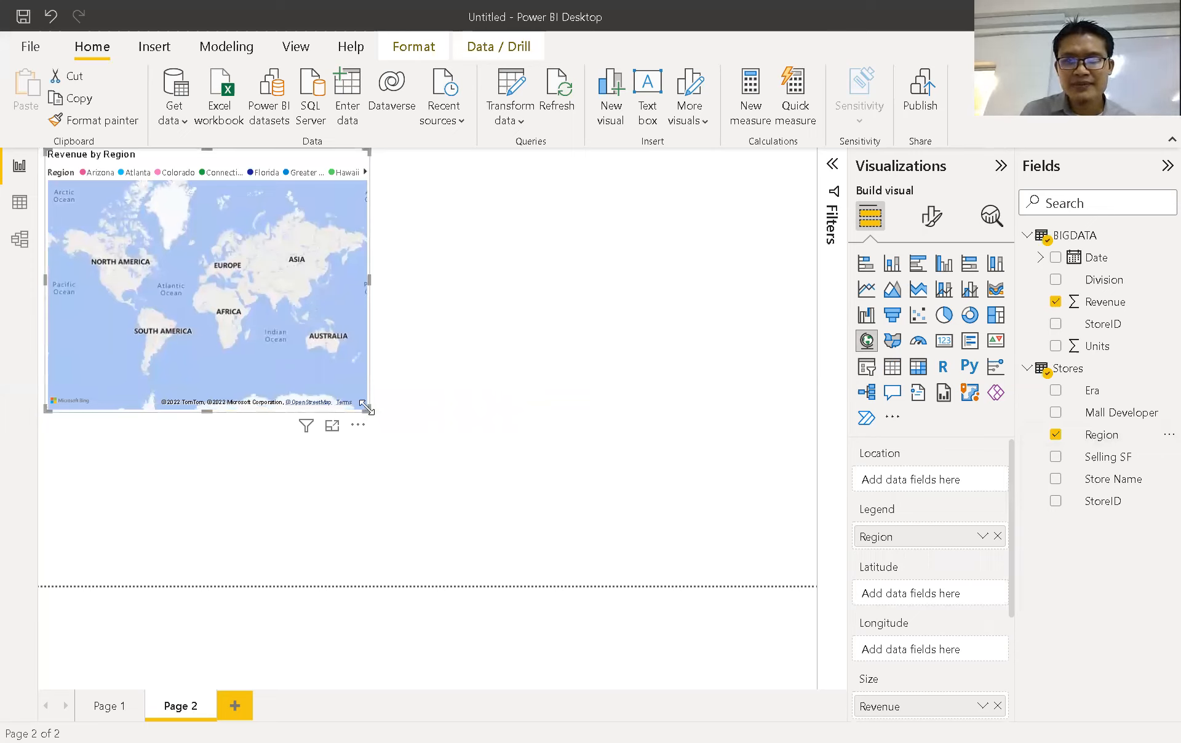
# Step: Enlarge and reposition the map to cover most of the page, and move its Region field from Legend to Location
pyautogui.moveTo(566, 539); pyautogui.dragTo(738, 567)
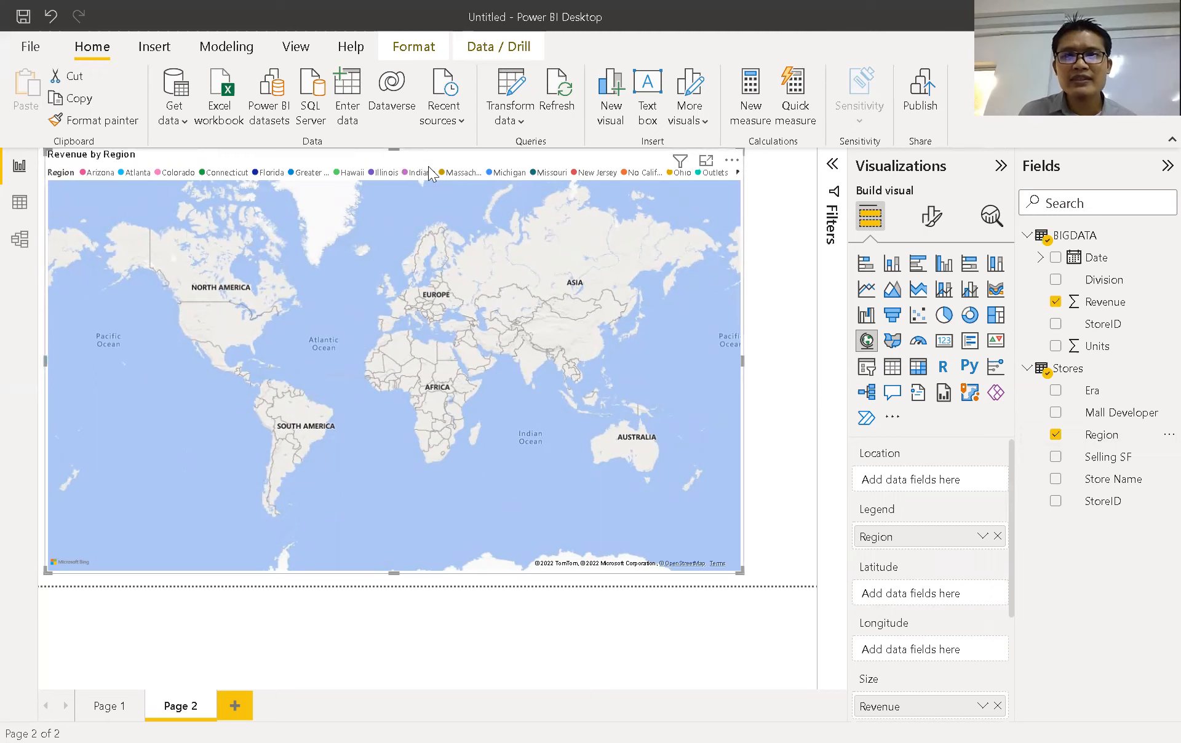
pyautogui.moveTo(441, 171); pyautogui.dragTo(296, 355)
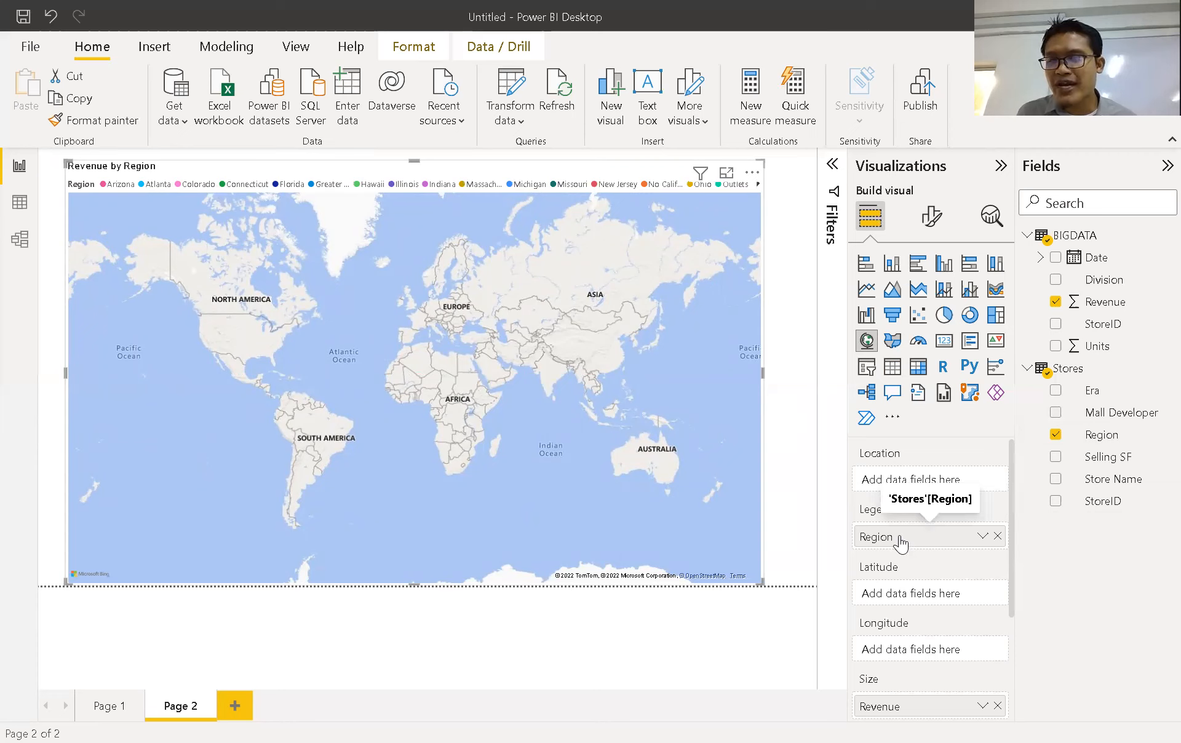
pyautogui.moveTo(900, 541); pyautogui.dragTo(934, 480)
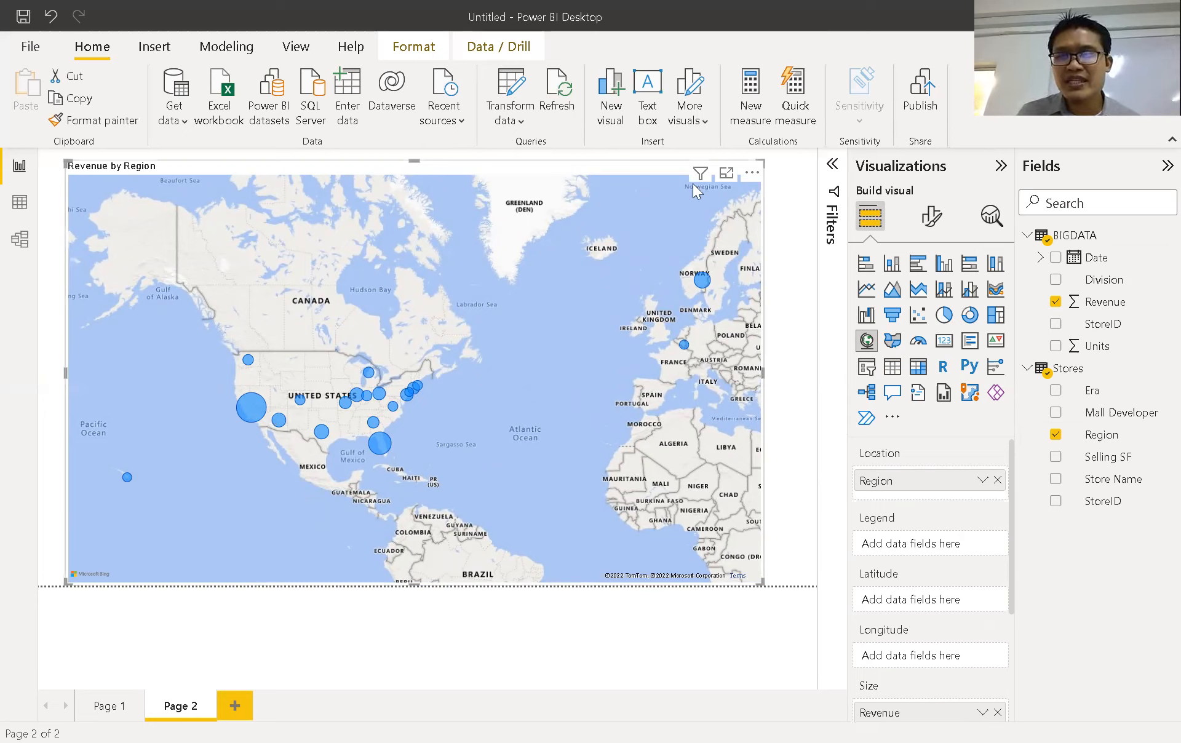
# Step: Examine the regional revenue bubbles in focus mode, comparing those in the United States and Europe, and return to the report
pyautogui.click(726, 174)
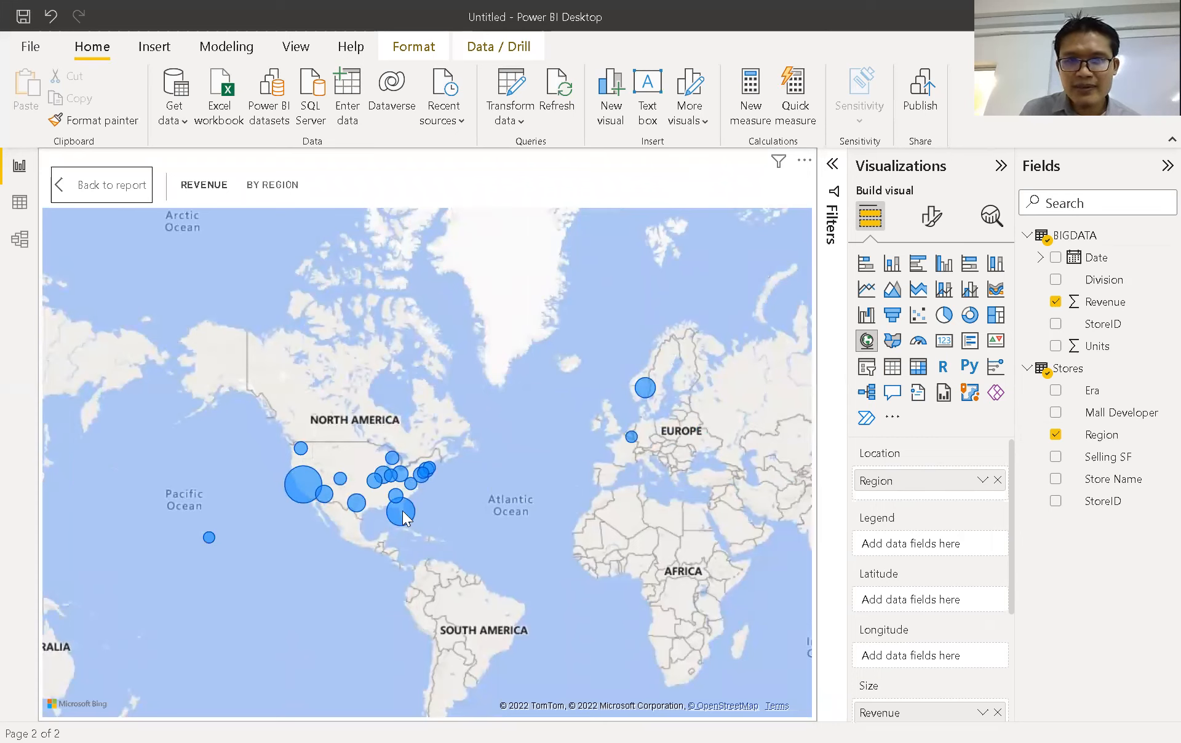
pyautogui.moveTo(296, 488)
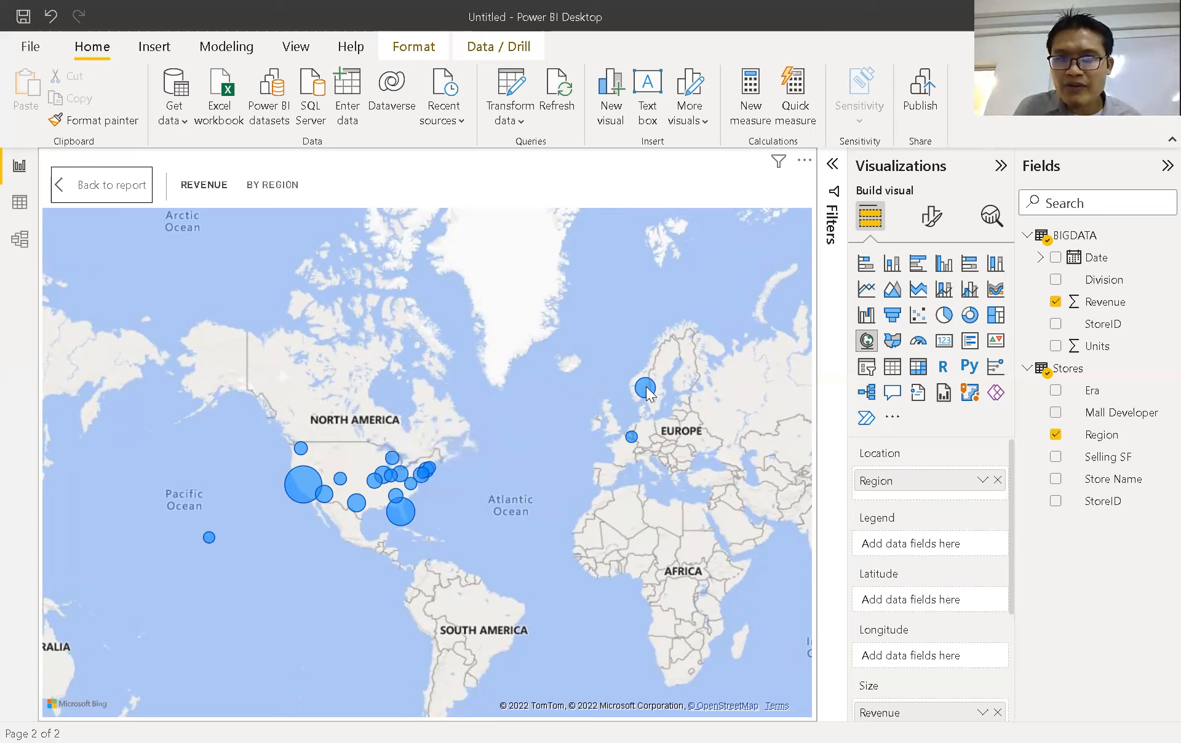
pyautogui.moveTo(646, 387)
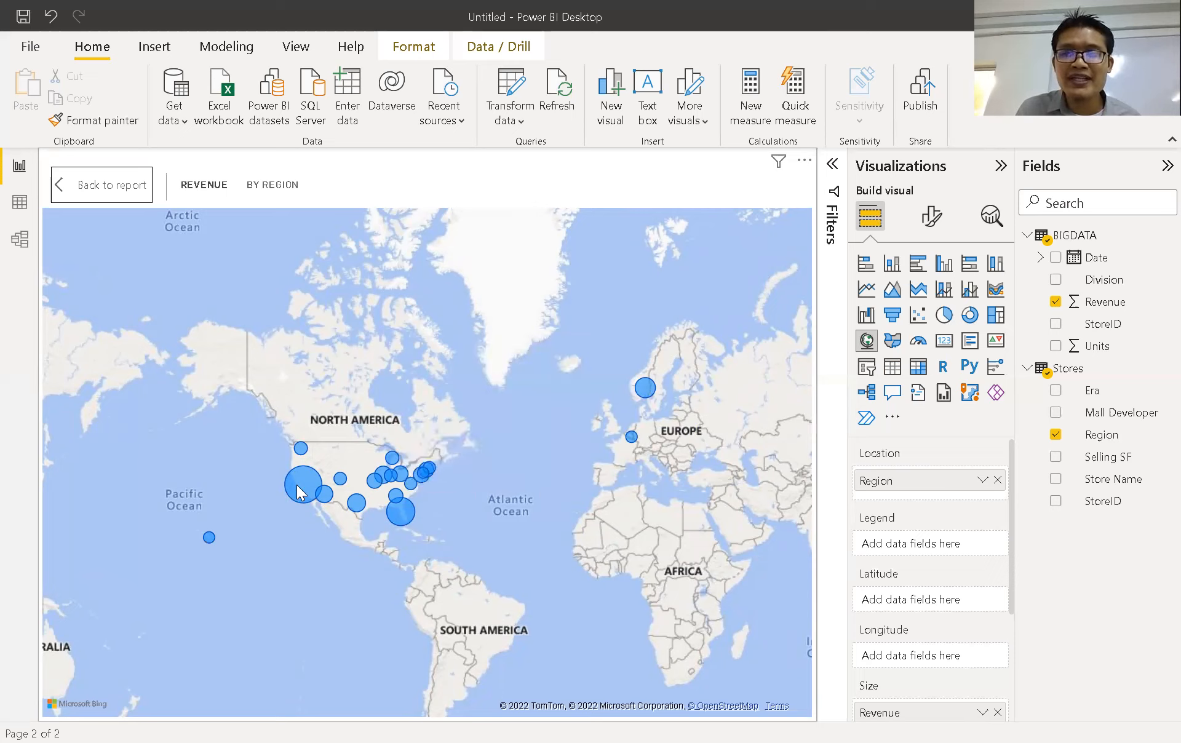
pyautogui.moveTo(298, 491)
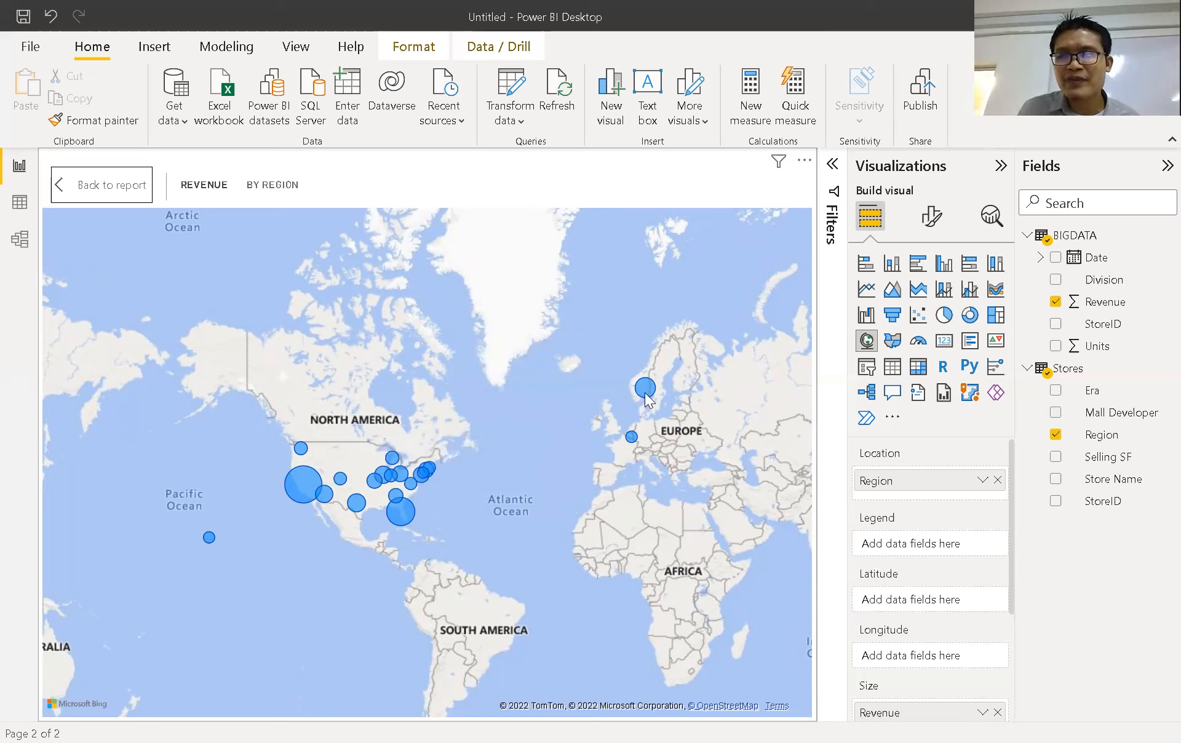
pyautogui.moveTo(645, 399)
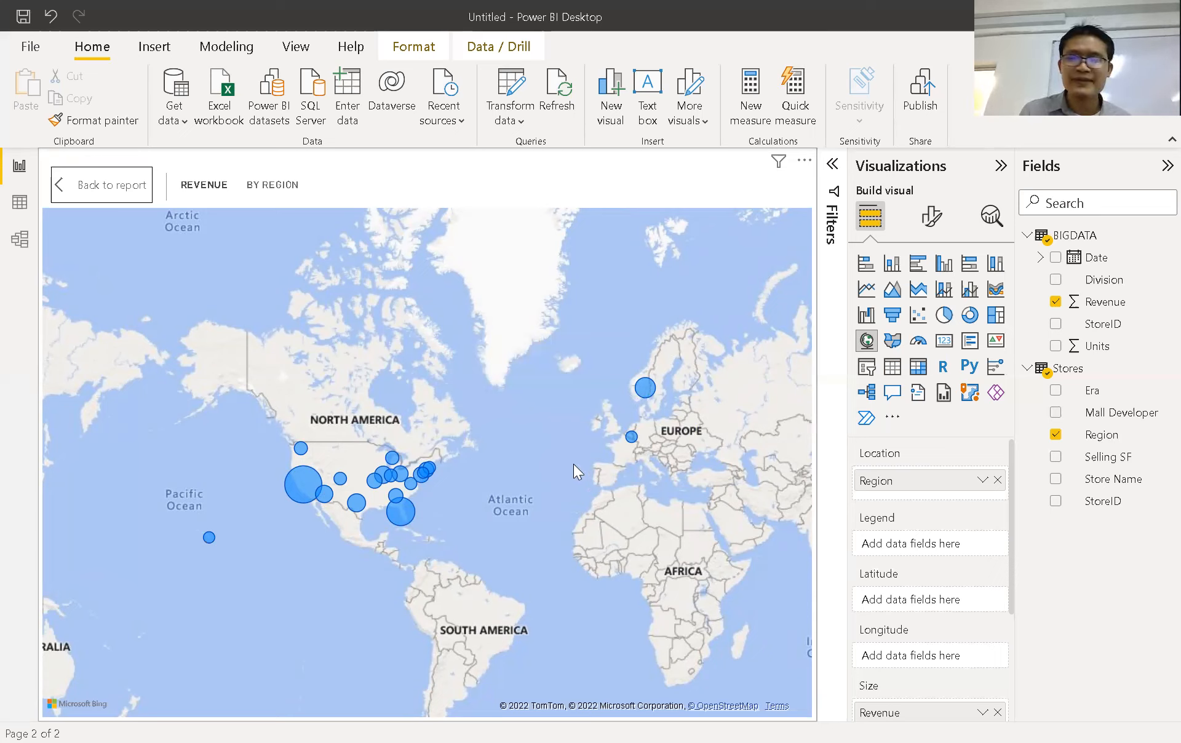
pyautogui.click(93, 195)
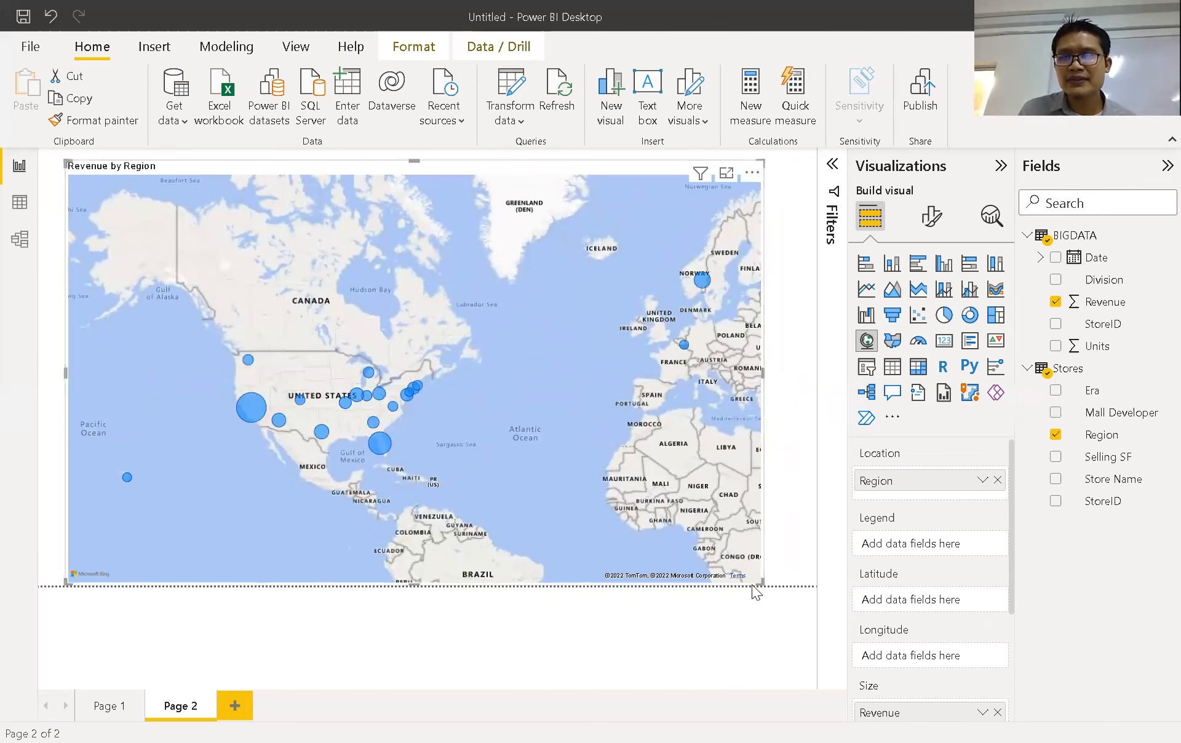
# Step: Narrow the Revenue by Region map to leave free space beside it on the page
pyautogui.click(751, 558)
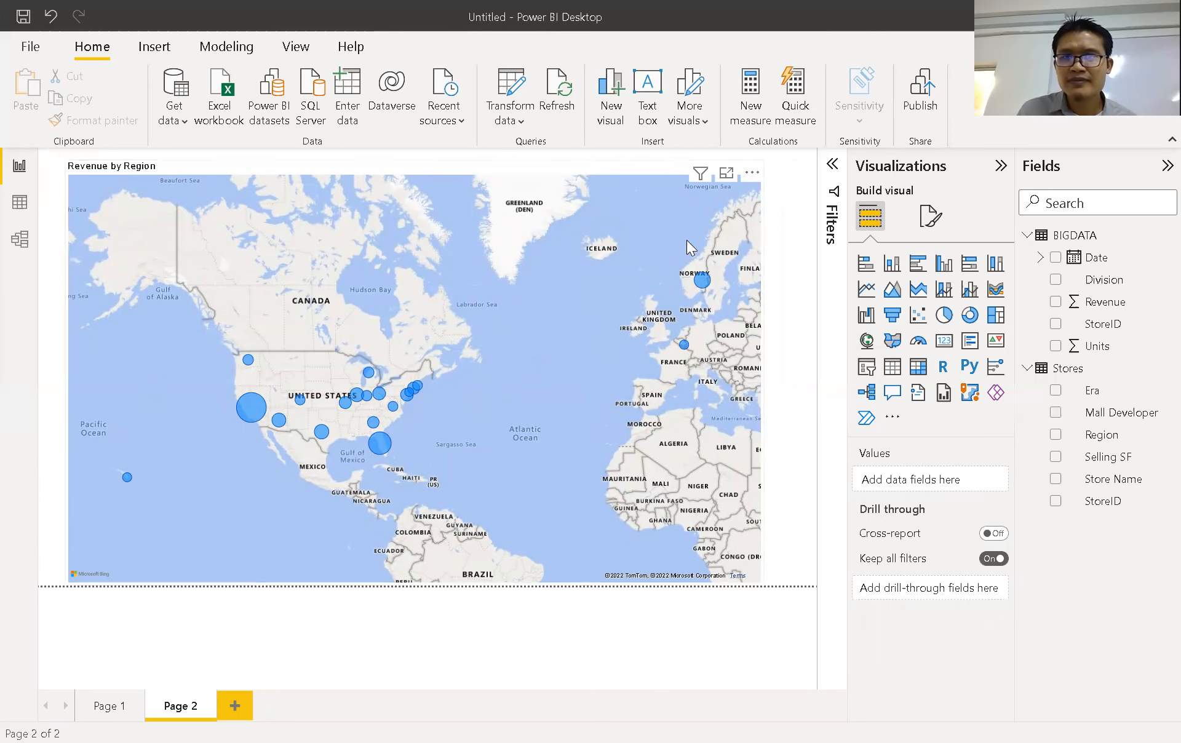
pyautogui.click(755, 182)
pyautogui.moveTo(763, 161); pyautogui.dragTo(613, 165)
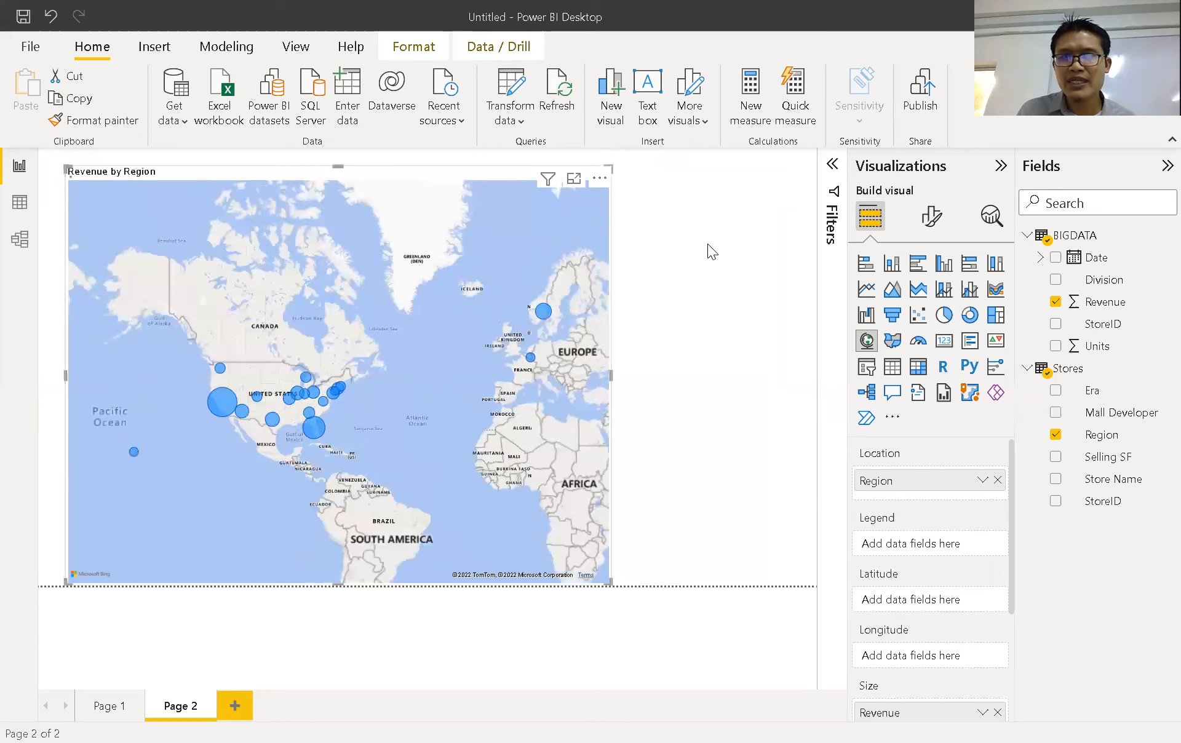
# Step: Add a slicer for the BIGDATA Date field in the free space beside the map
pyautogui.click(708, 244)
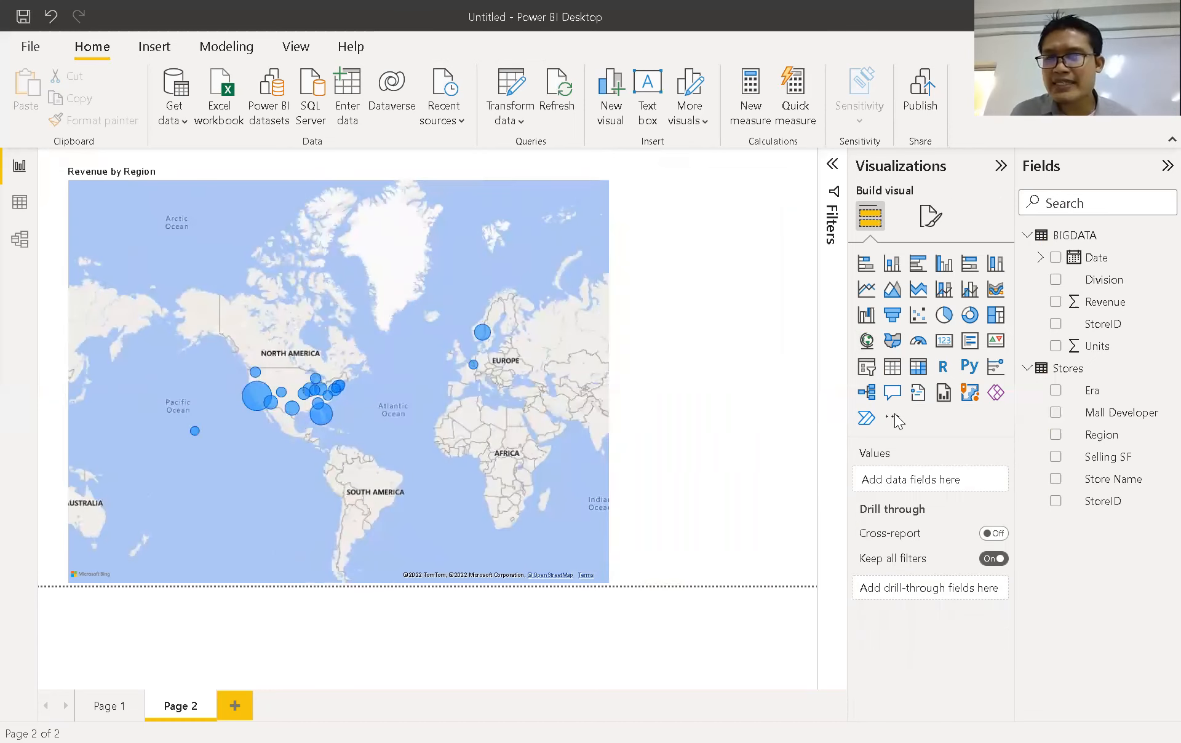
pyautogui.click(873, 373)
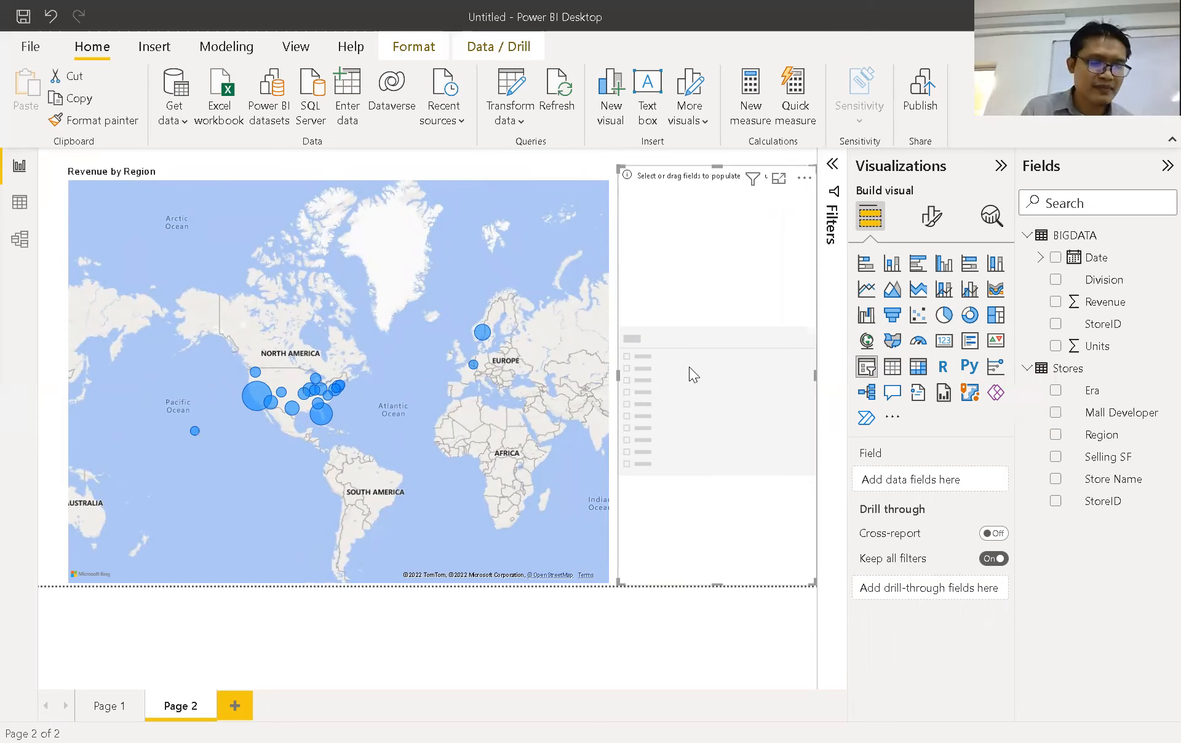
pyautogui.click(1056, 258)
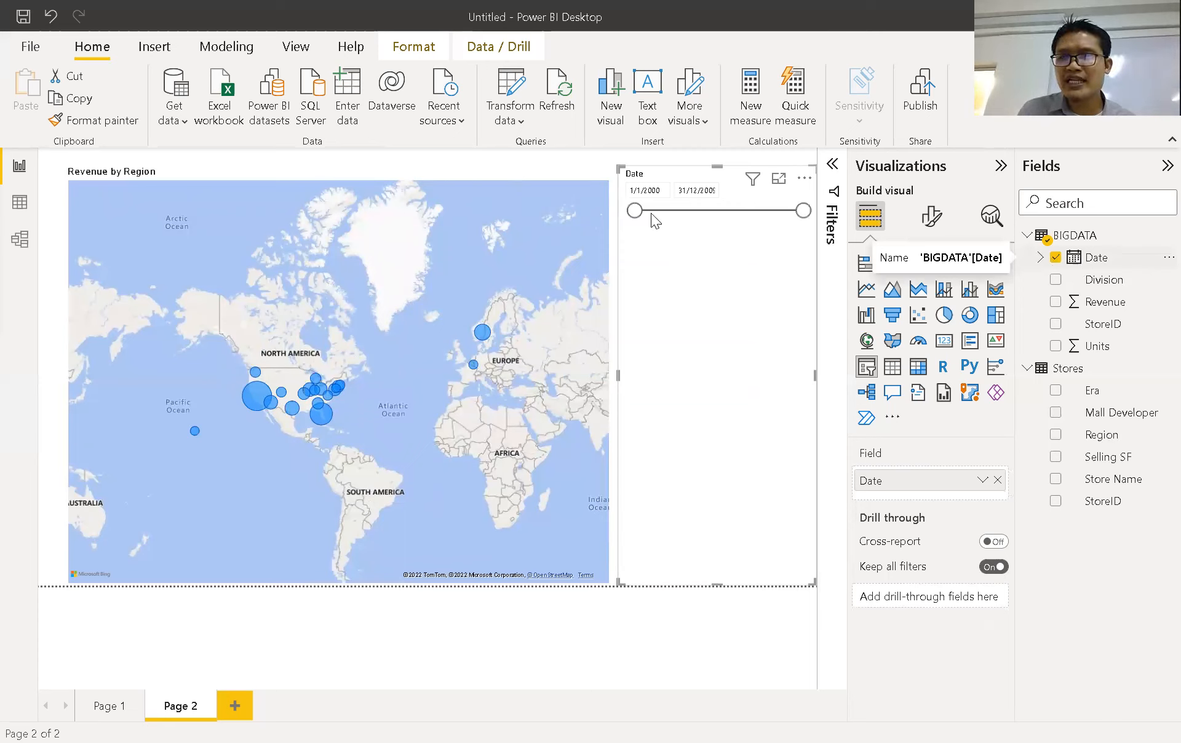
# Step: Try filtering the map to the dates 30/9/2001 to 11/6/2003 with the slicer, and restore the full date range
pyautogui.moveTo(803, 210); pyautogui.dragTo(694, 218)
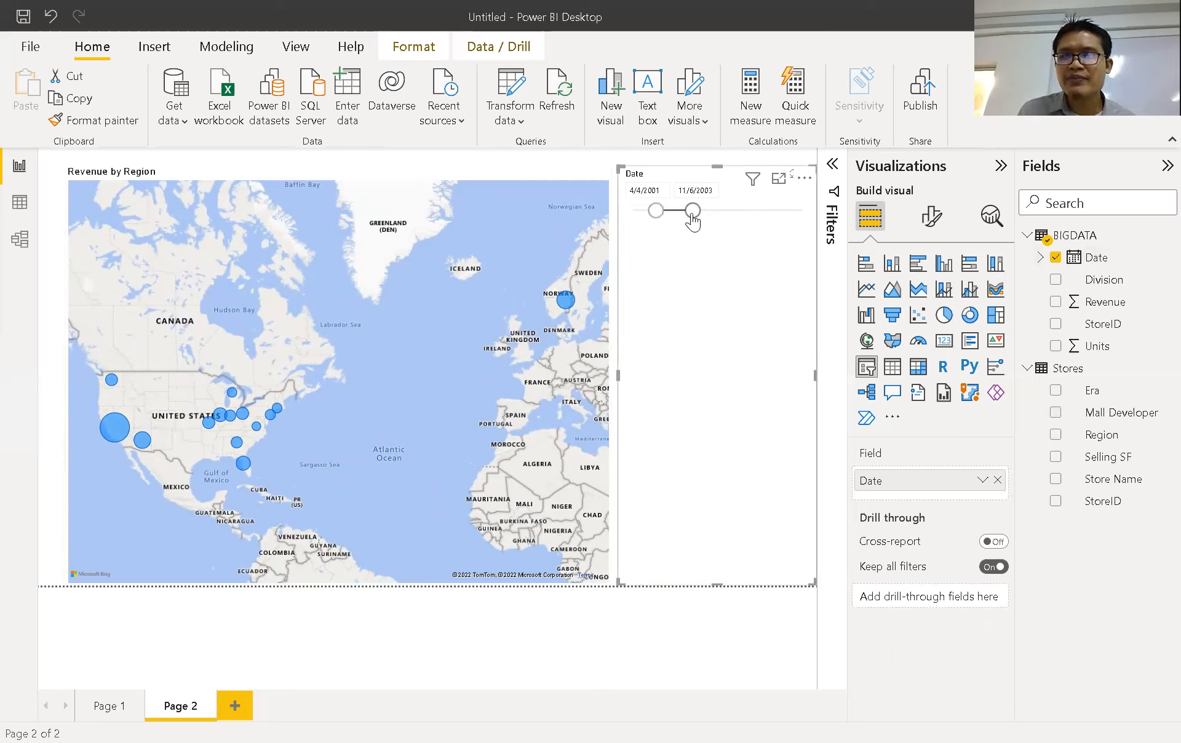
pyautogui.moveTo(635, 210); pyautogui.dragTo(664, 211)
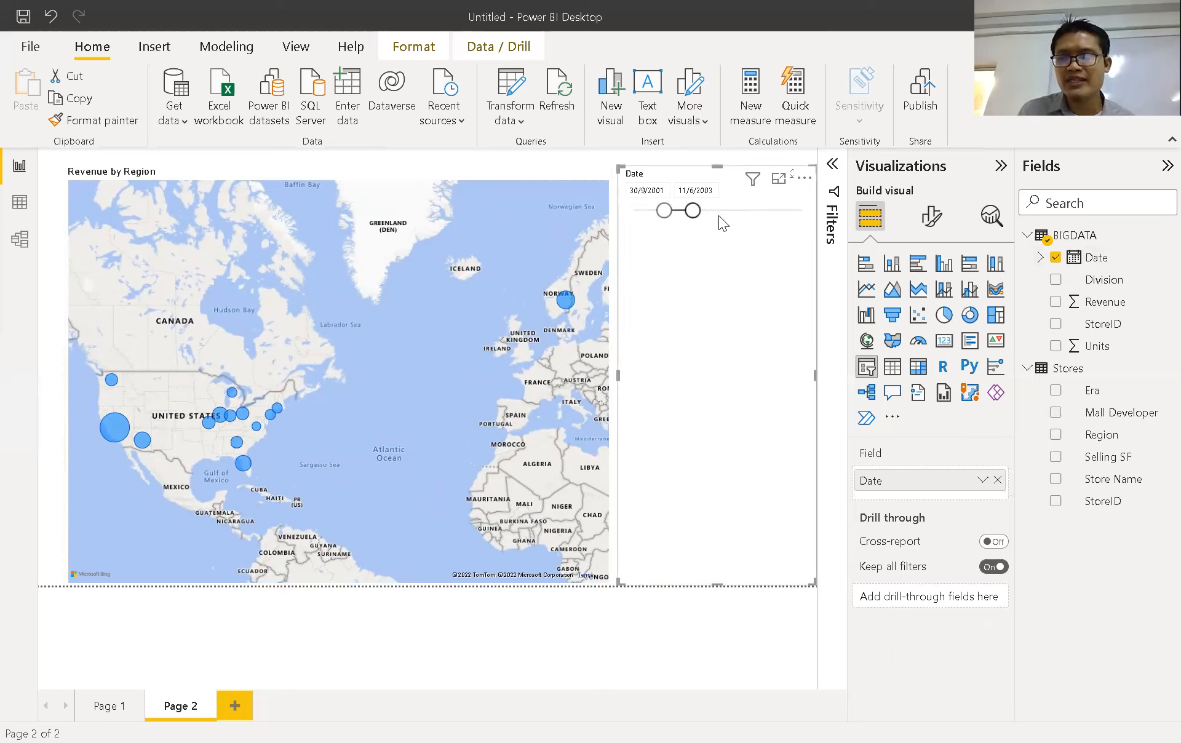
pyautogui.moveTo(665, 211); pyautogui.dragTo(812, 217)
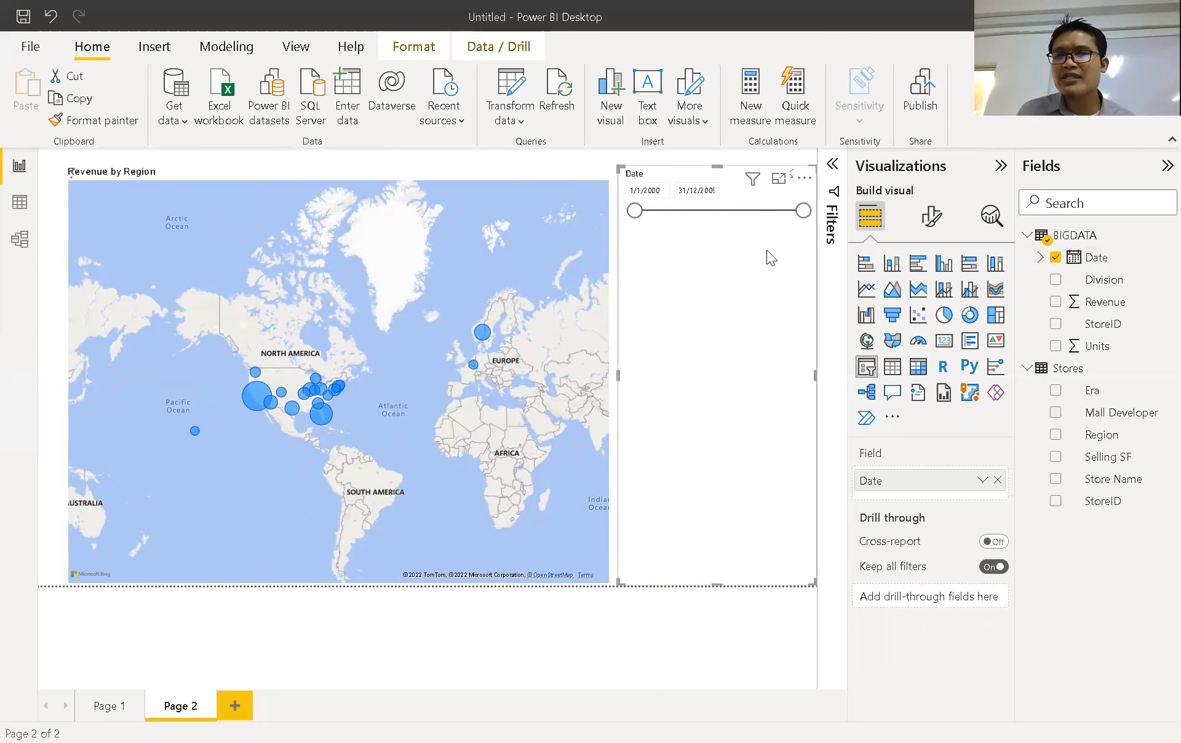
# Step: Move the Date slicer against the map and reduce its width and height, leaving free space above its header
pyautogui.click(805, 179)
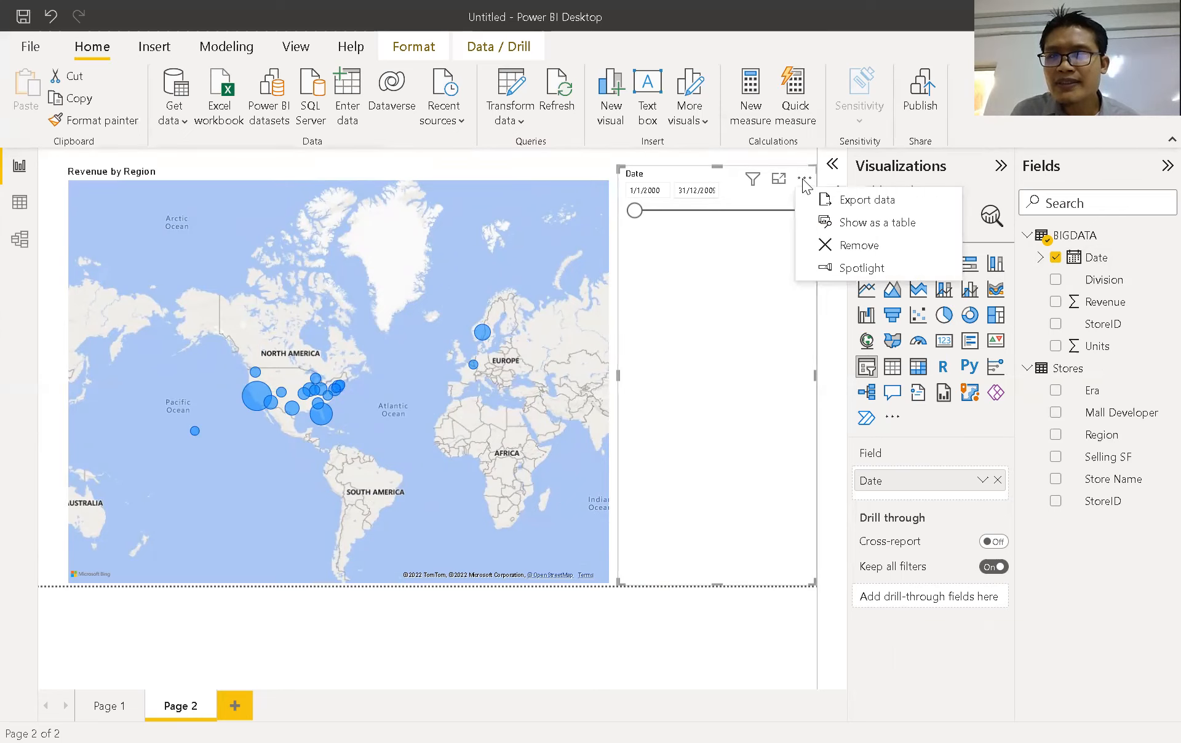
pyautogui.click(759, 241)
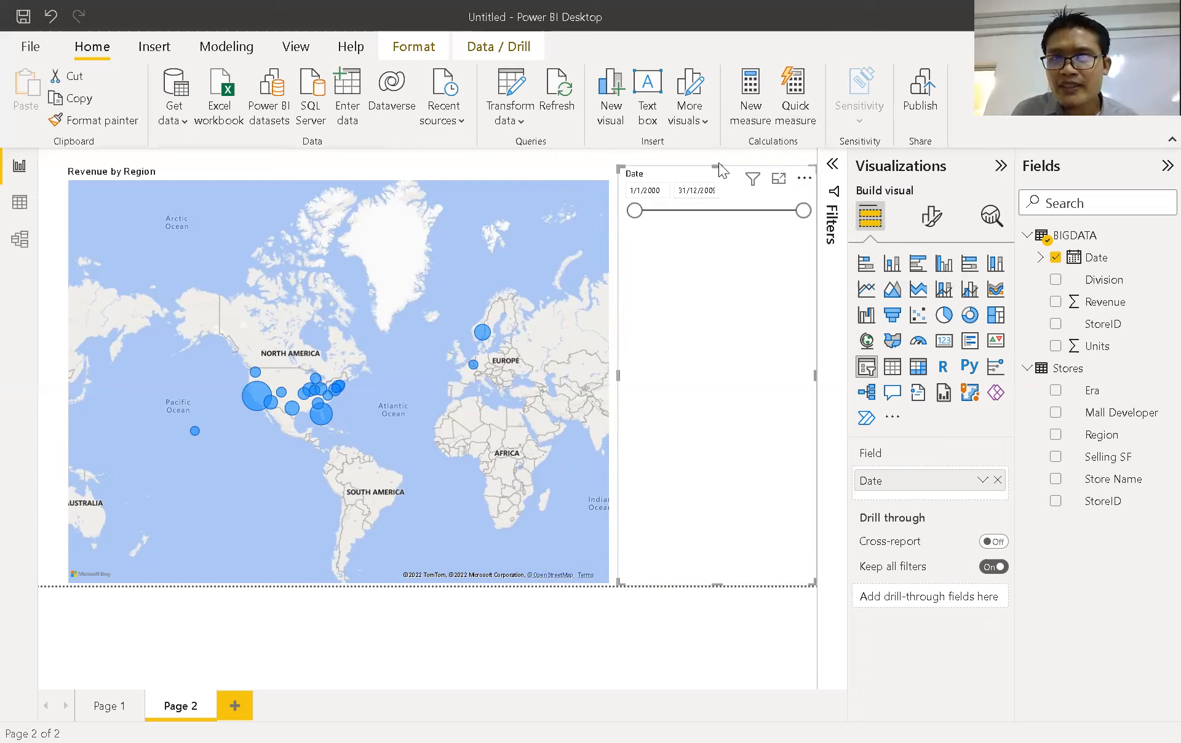
pyautogui.moveTo(718, 162); pyautogui.dragTo(718, 152)
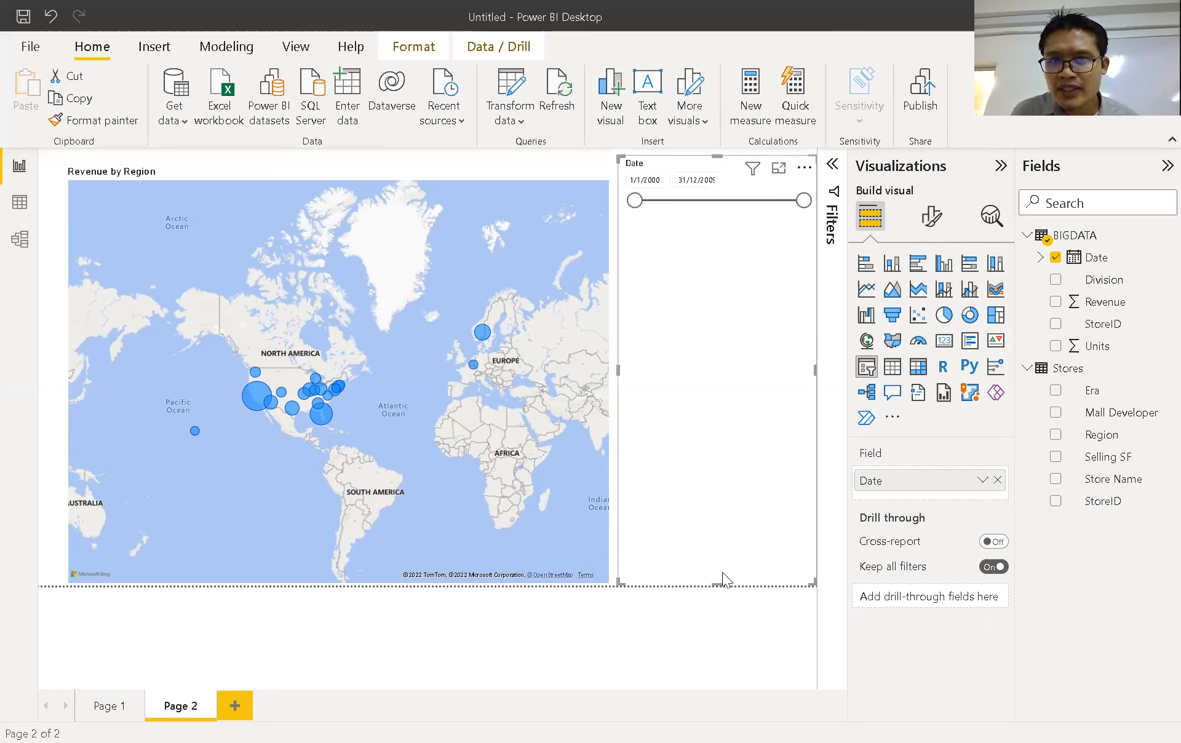
pyautogui.click(710, 616)
pyautogui.click(807, 185)
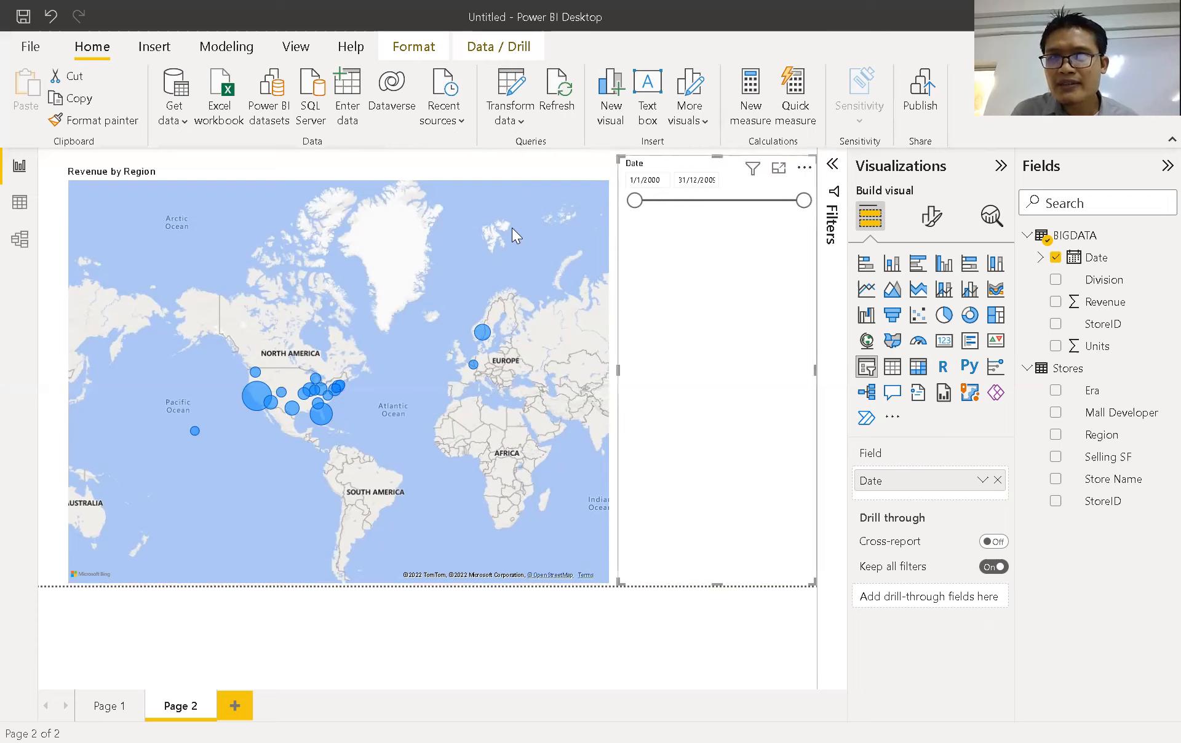
pyautogui.click(719, 635)
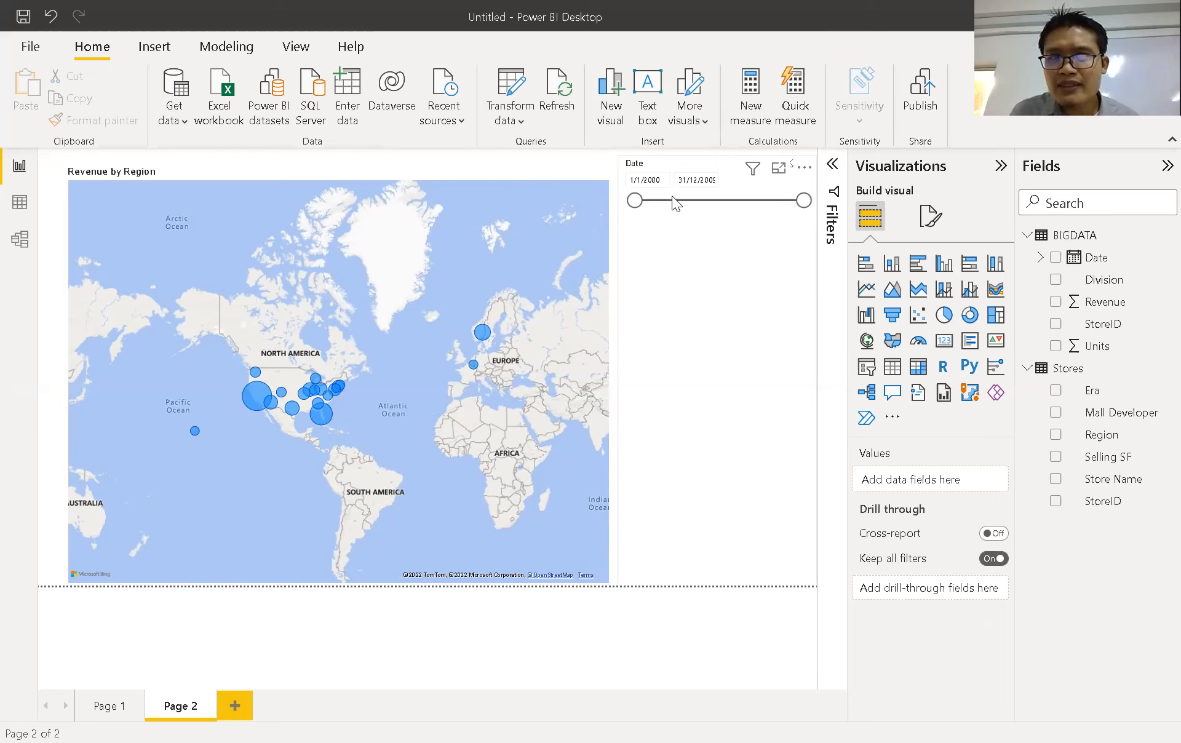
pyautogui.click(670, 240)
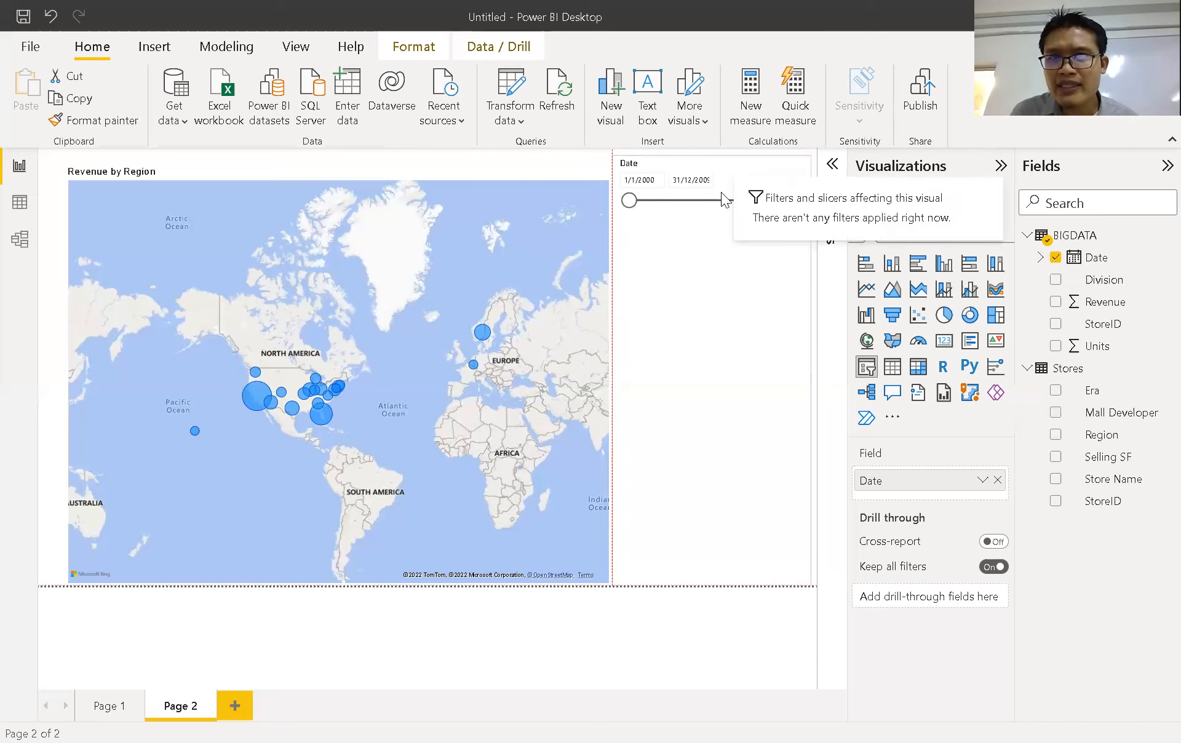
pyautogui.moveTo(679, 166); pyautogui.dragTo(664, 184)
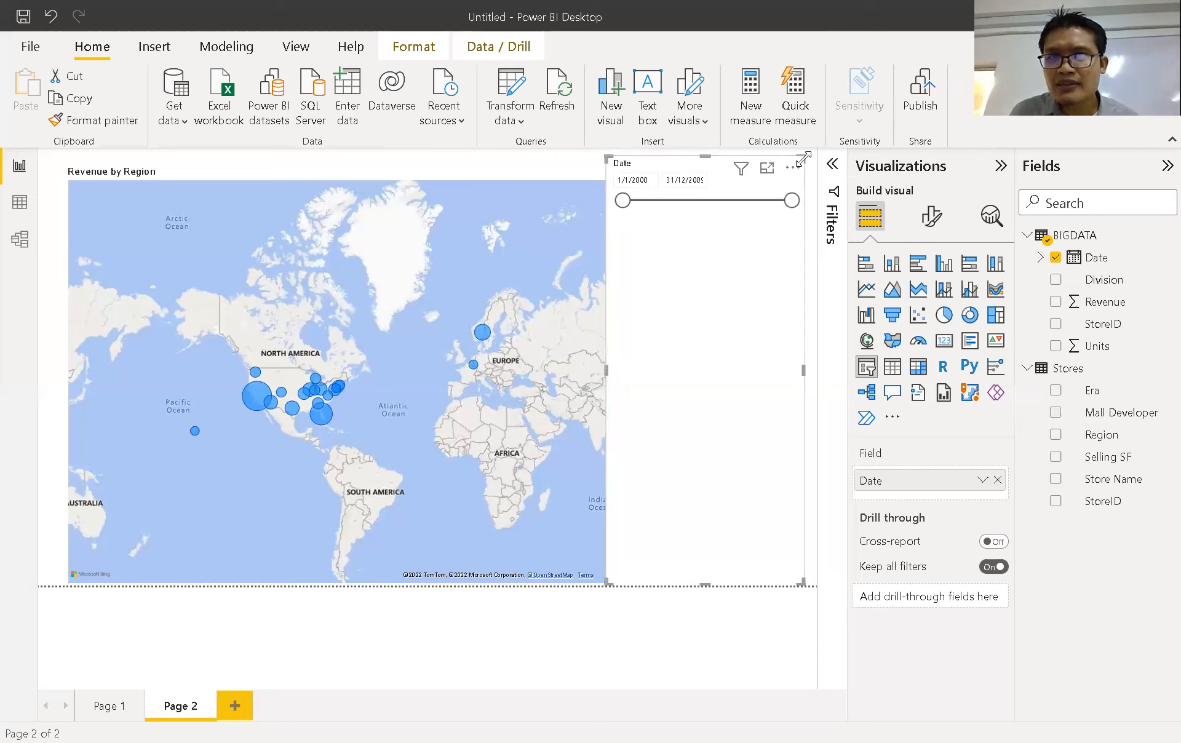
pyautogui.moveTo(803, 156); pyautogui.dragTo(782, 232)
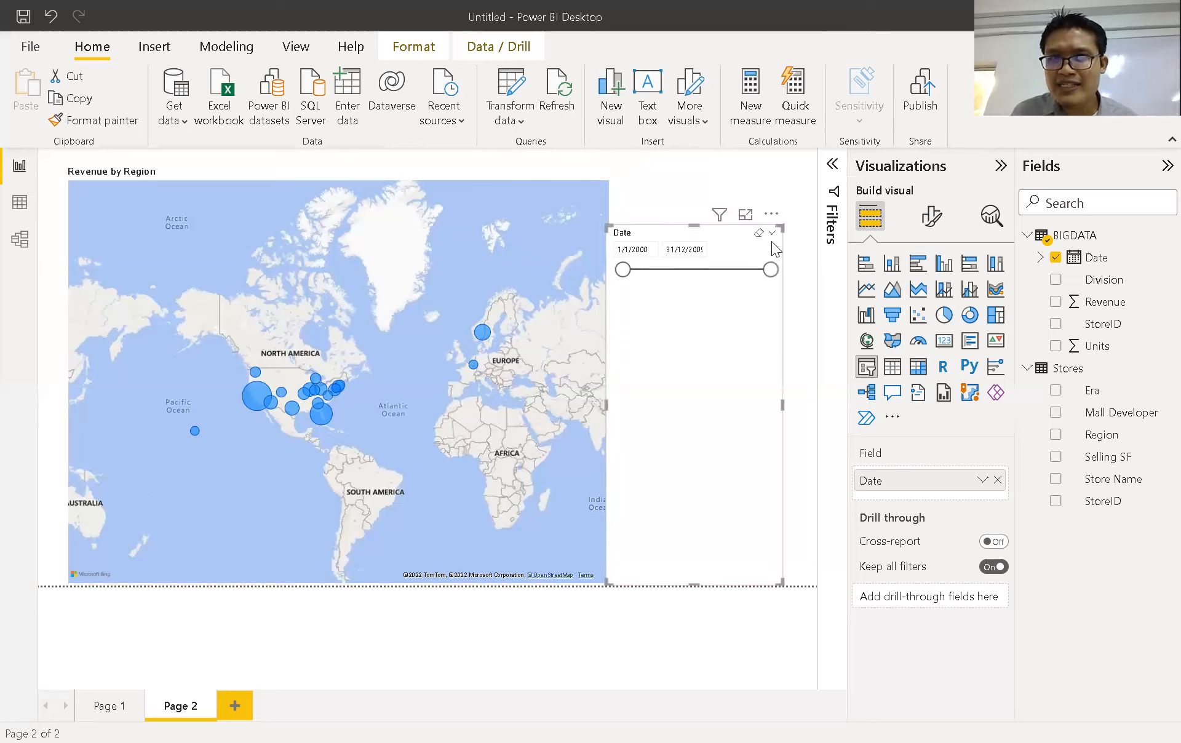
# Step: Change the Date slicer's style to List and filter the map by Saturday, 1 January, 2000
pyautogui.click(772, 235)
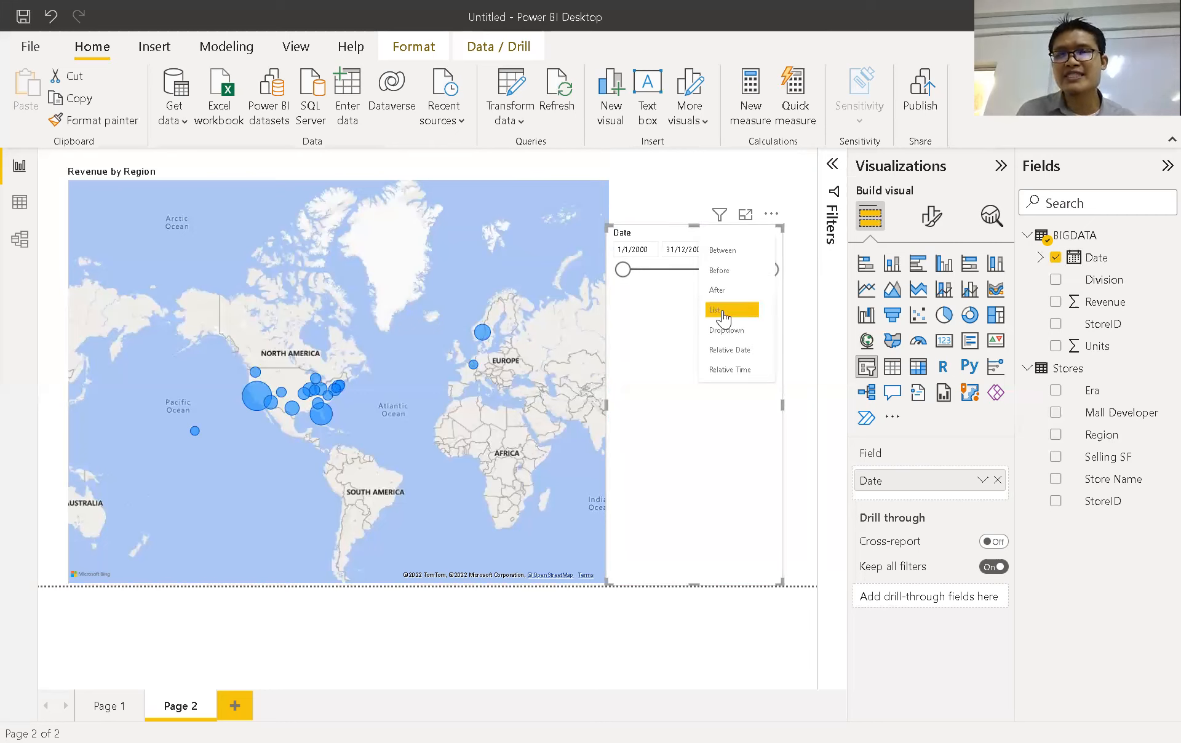
pyautogui.click(724, 317)
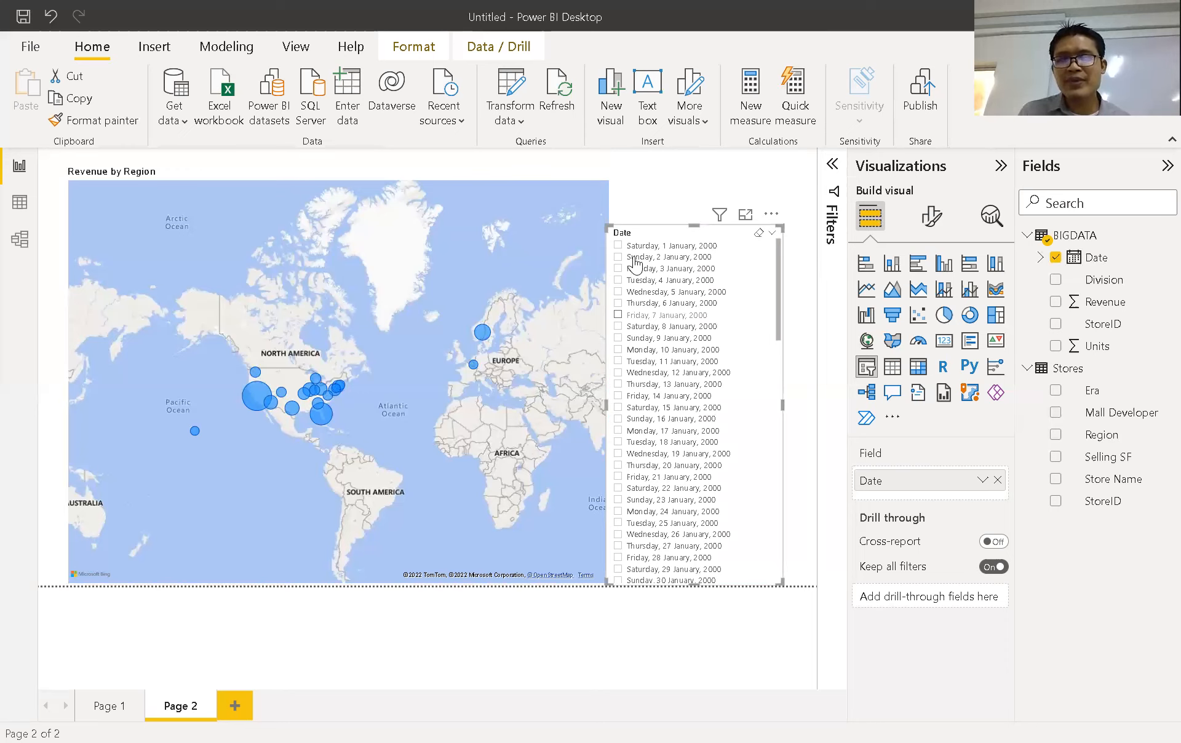
pyautogui.click(700, 246)
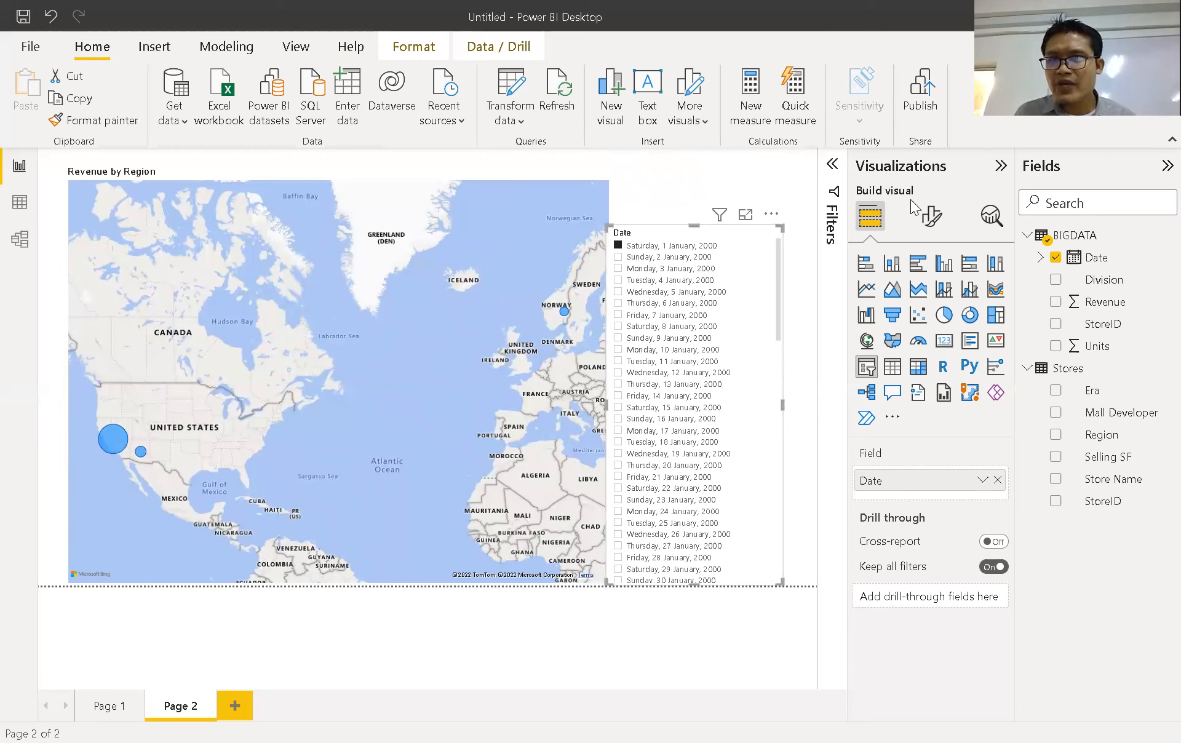
# Step: Switch the slicer's Date field to Date Hierarchy
pyautogui.click(984, 482)
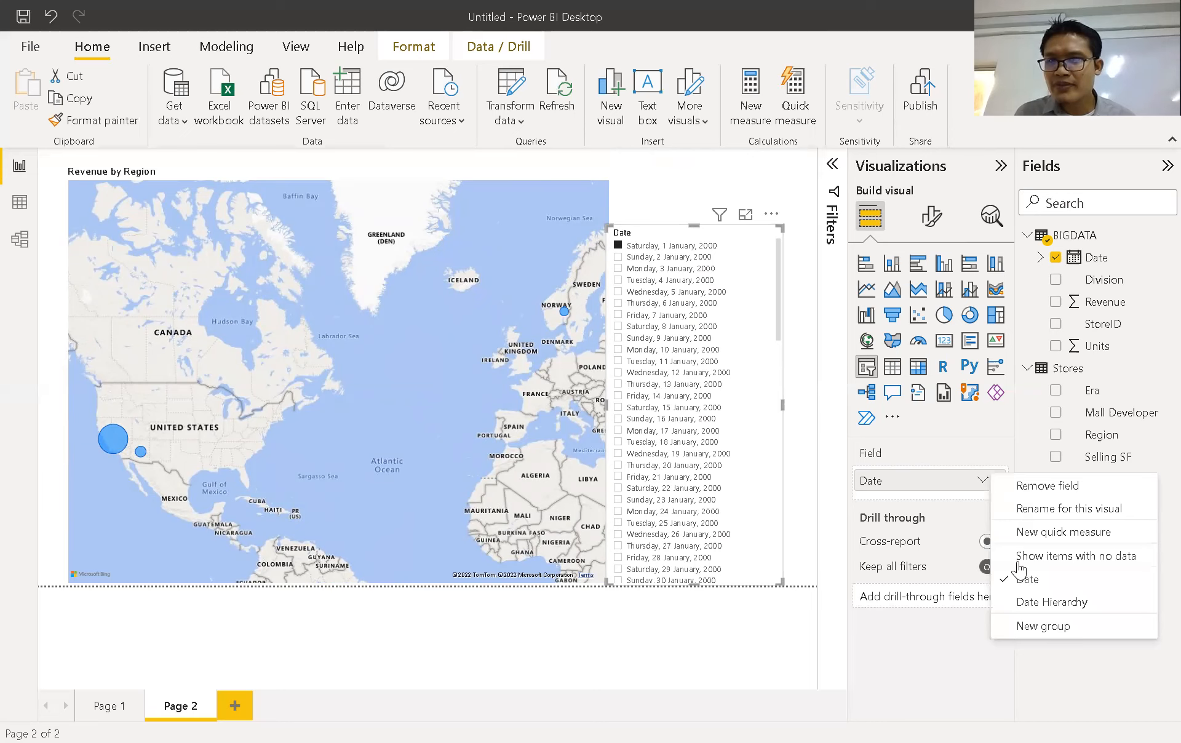
pyautogui.click(1038, 603)
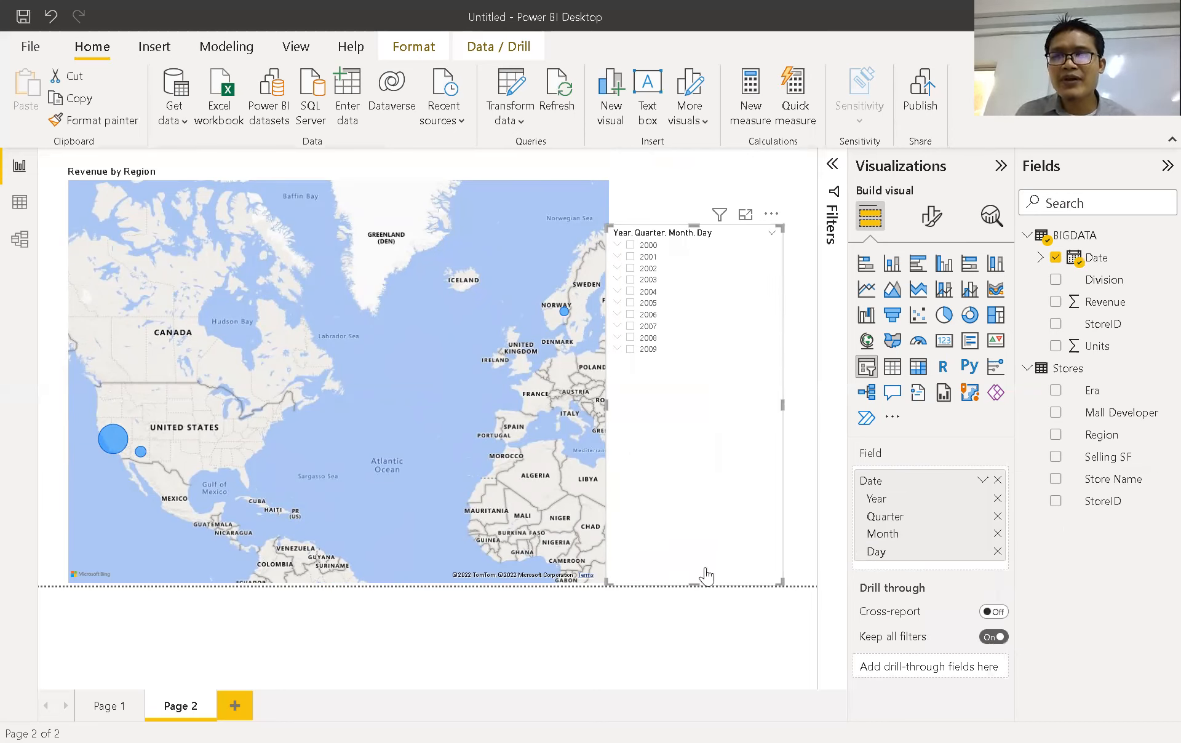
# Step: Resize the date hierarchy slicer beside the map, cutting its height and leaving room below the list of years
pyautogui.moveTo(694, 579); pyautogui.dragTo(680, 365)
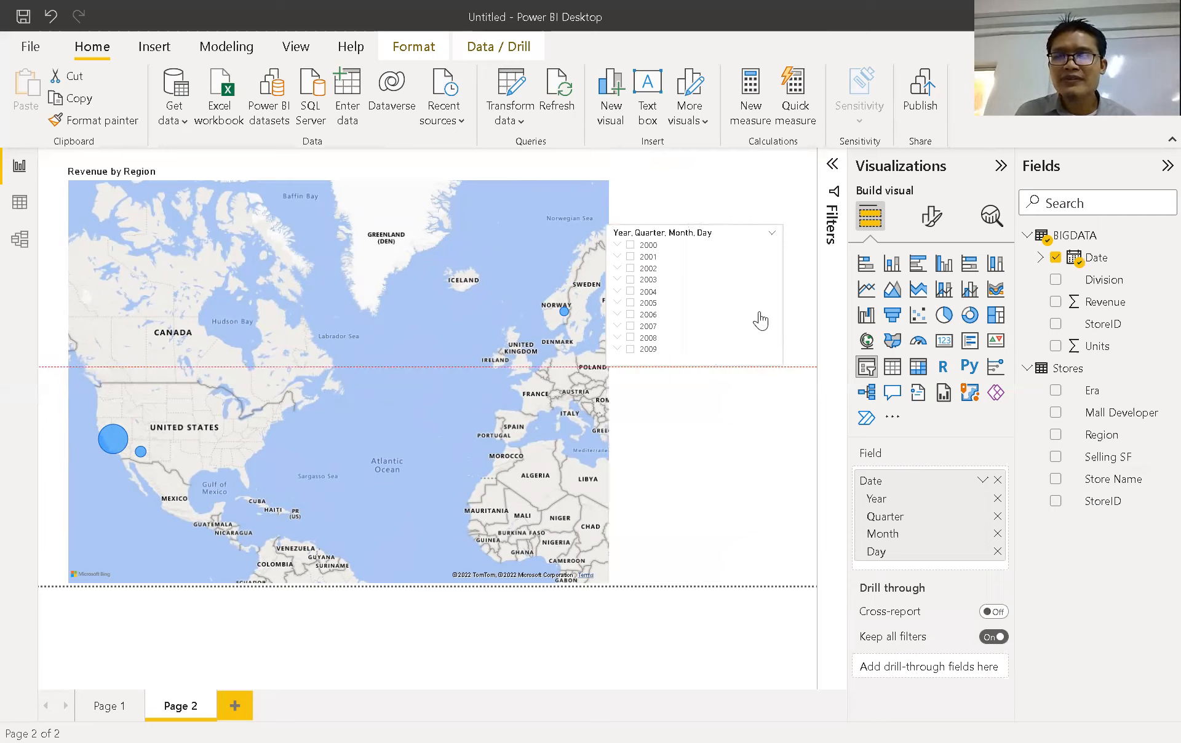
pyautogui.moveTo(777, 298); pyautogui.dragTo(702, 298)
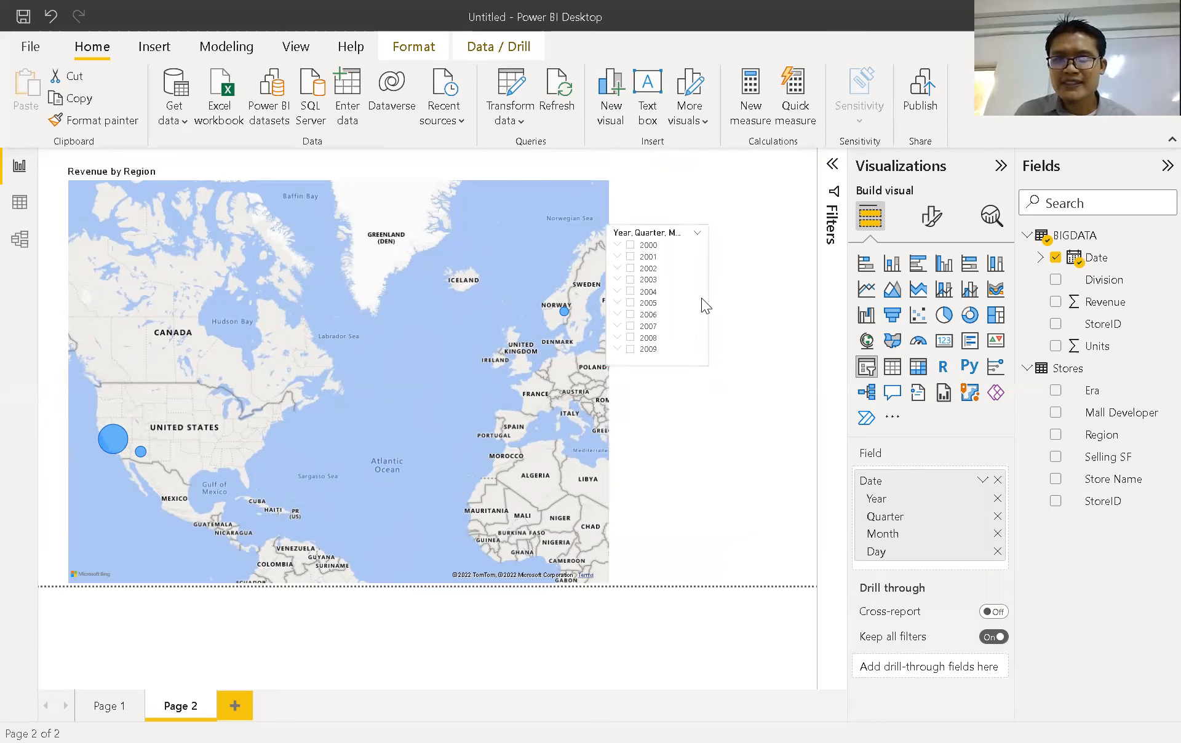
pyautogui.moveTo(730, 395); pyautogui.dragTo(792, 467)
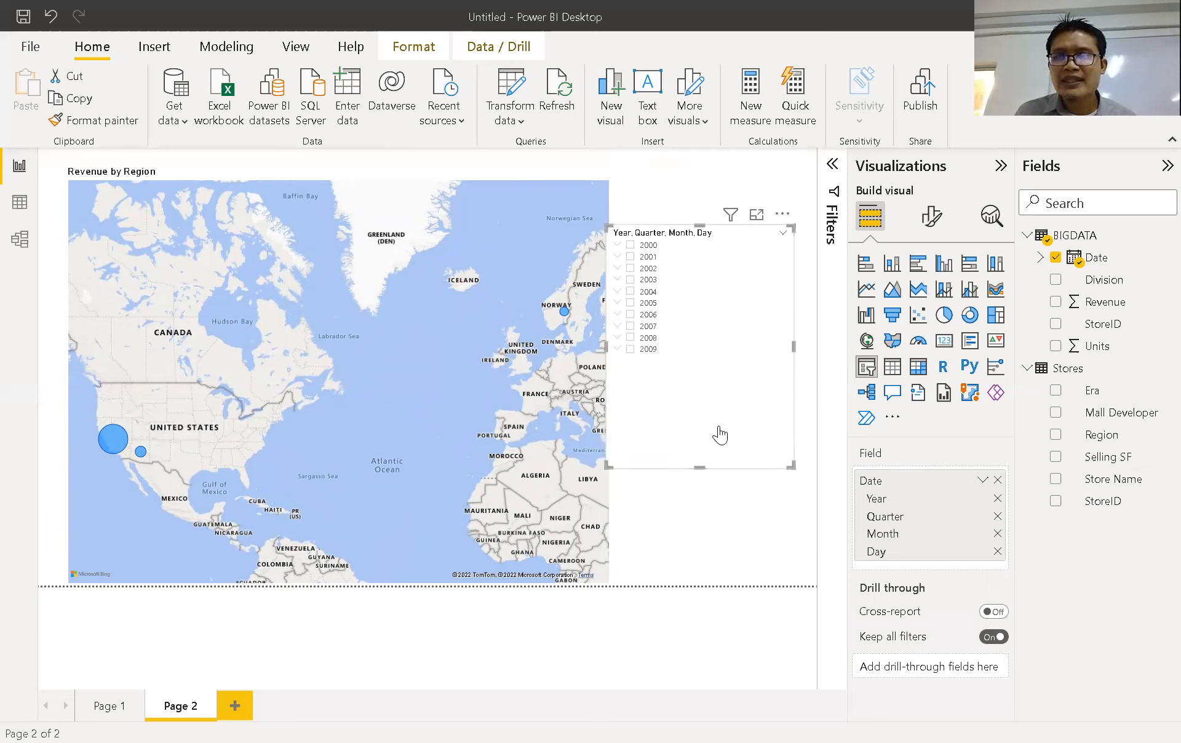
# Step: Expand 2000, Qtr 1 and January in the slicer to view the individual days, and collapse the levels again
pyautogui.click(617, 245)
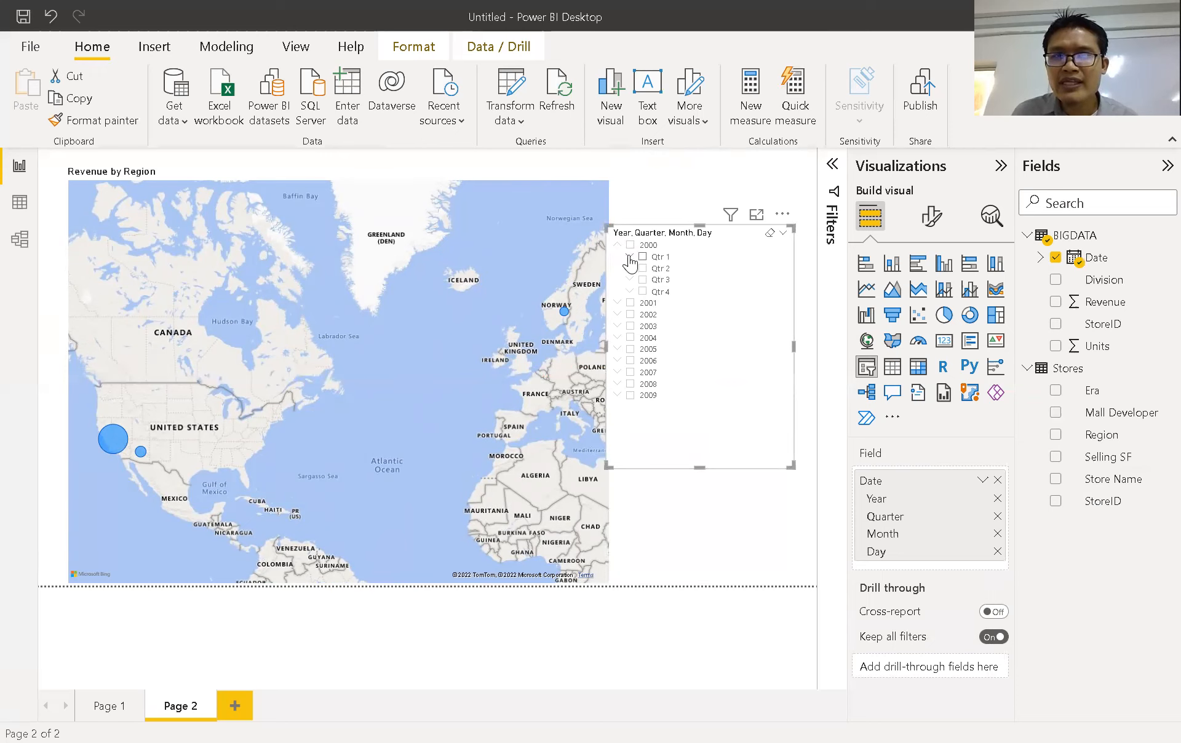
pyautogui.click(629, 257)
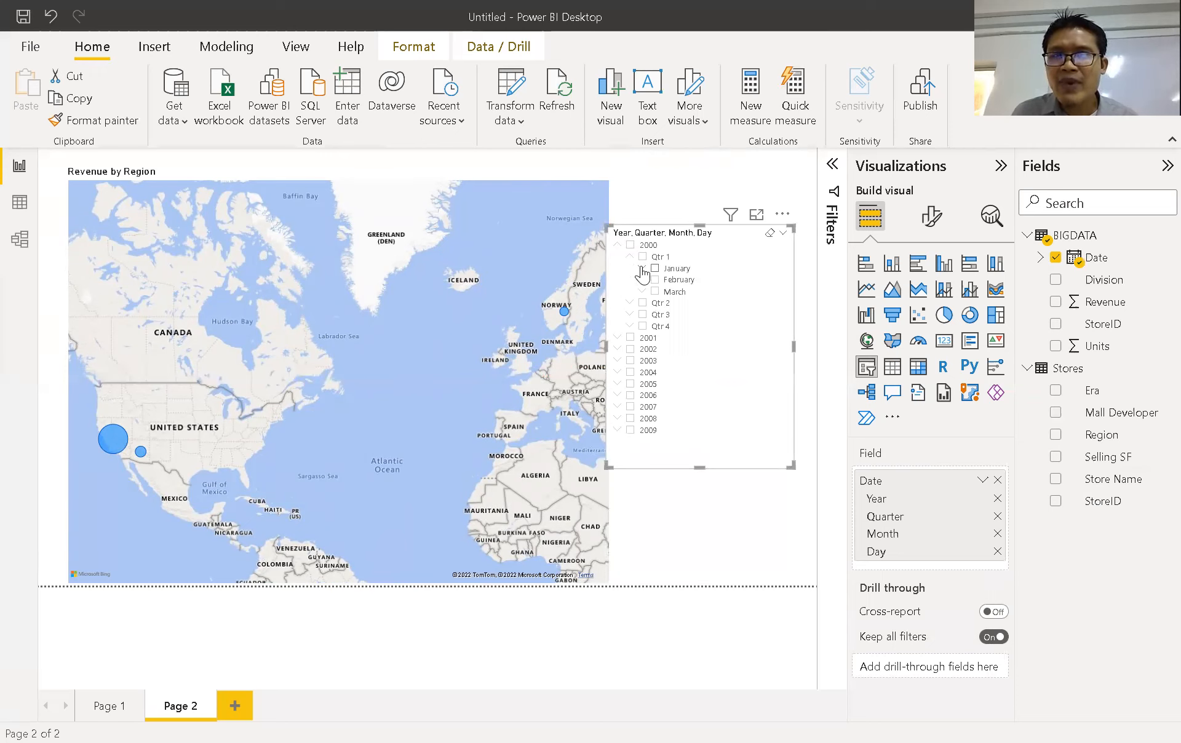
pyautogui.click(643, 270)
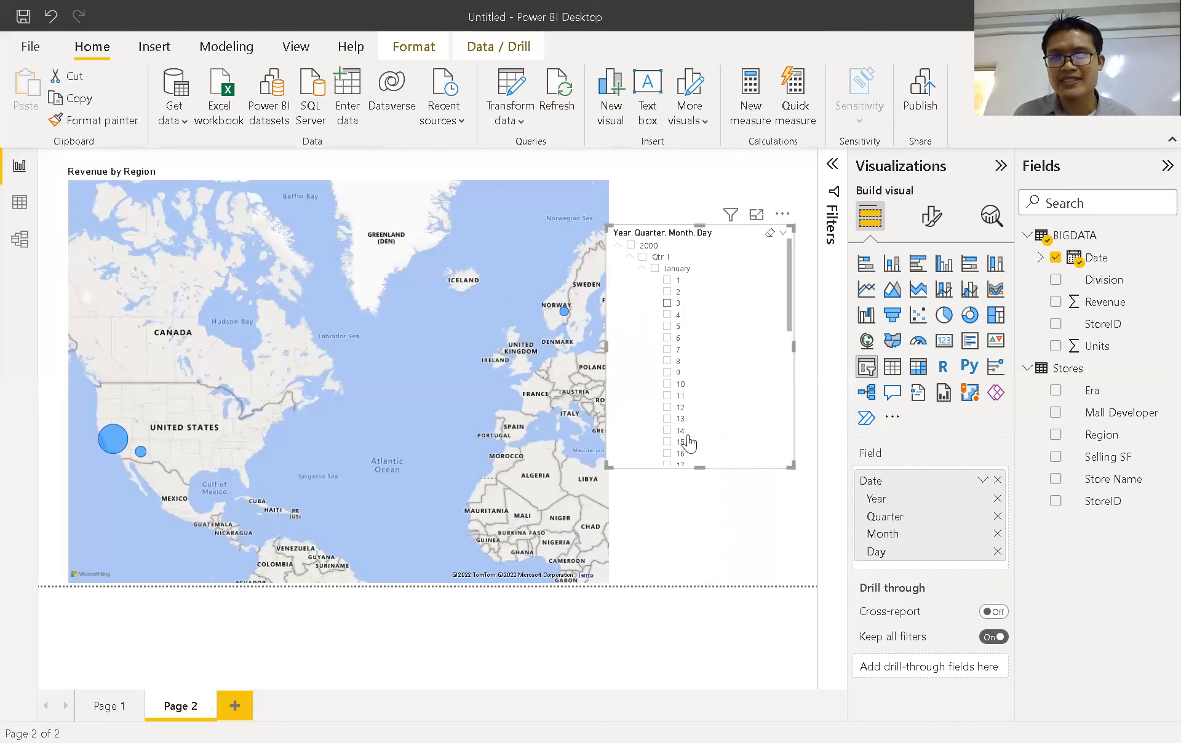
pyautogui.click(642, 270)
pyautogui.click(630, 258)
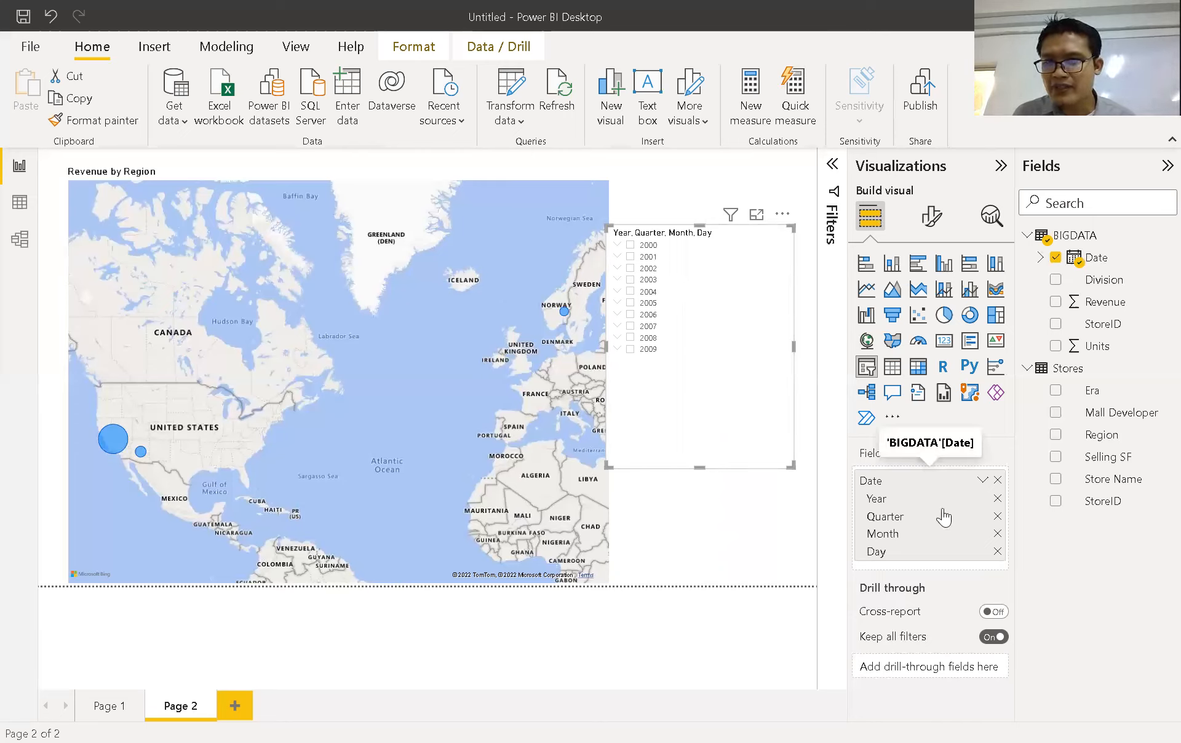
# Step: Remove Quarter, Month and Day from the slicer's date hierarchy, then shrink the slicer around its year list and move it clear of the map
pyautogui.click(998, 517)
pyautogui.click(998, 518)
pyautogui.click(1000, 517)
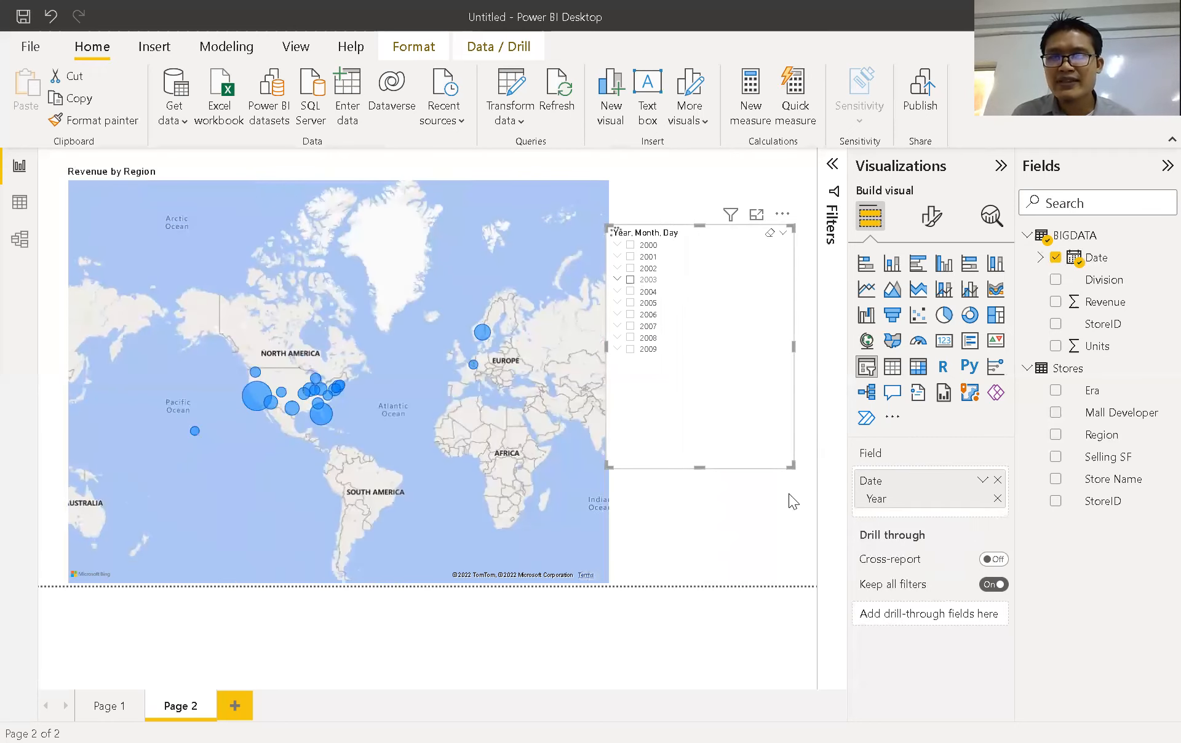
pyautogui.moveTo(792, 463); pyautogui.dragTo(667, 376)
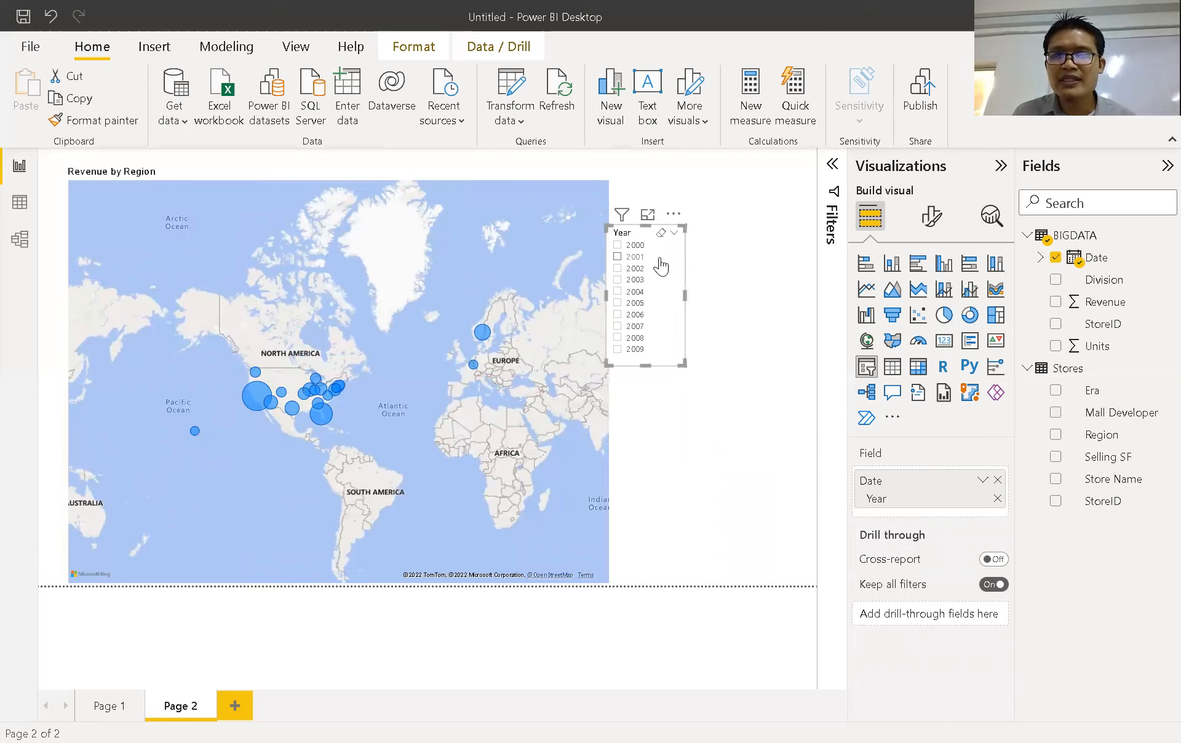
pyautogui.moveTo(658, 257); pyautogui.dragTo(712, 276)
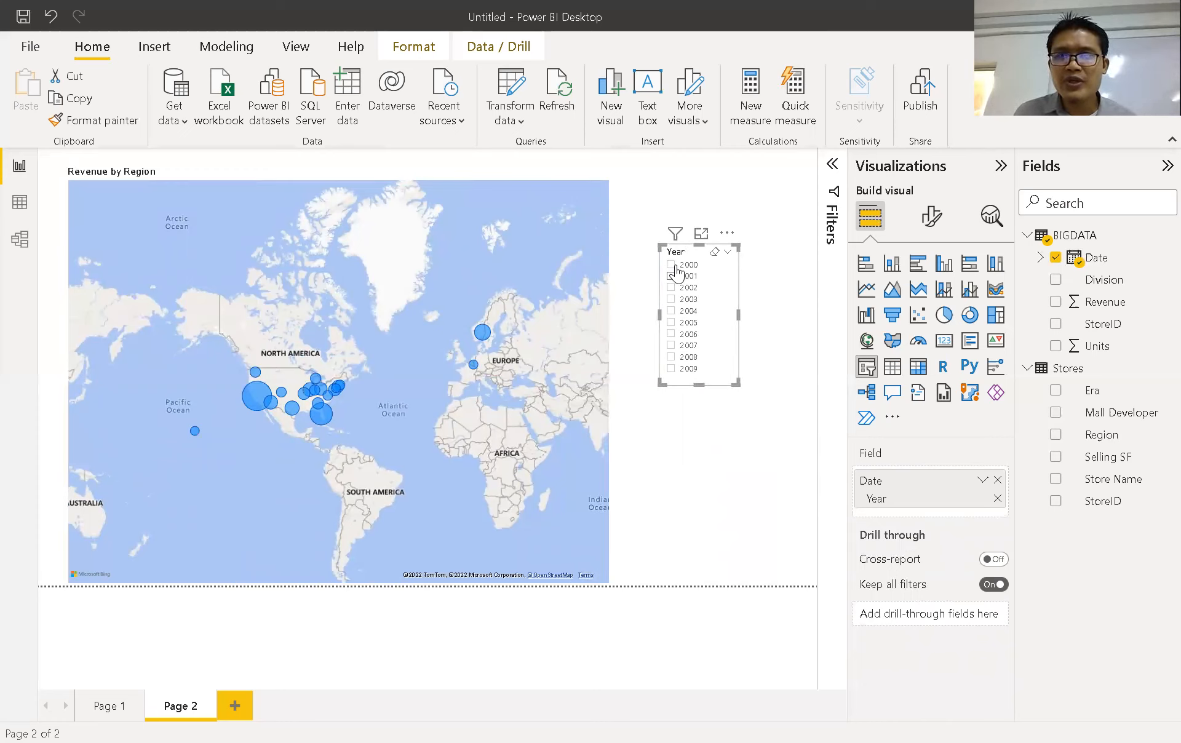
# Step: Compare the map for the years 2000 and 2009, and leave it filtered to 2007, 2008 and 2009
pyautogui.click(672, 266)
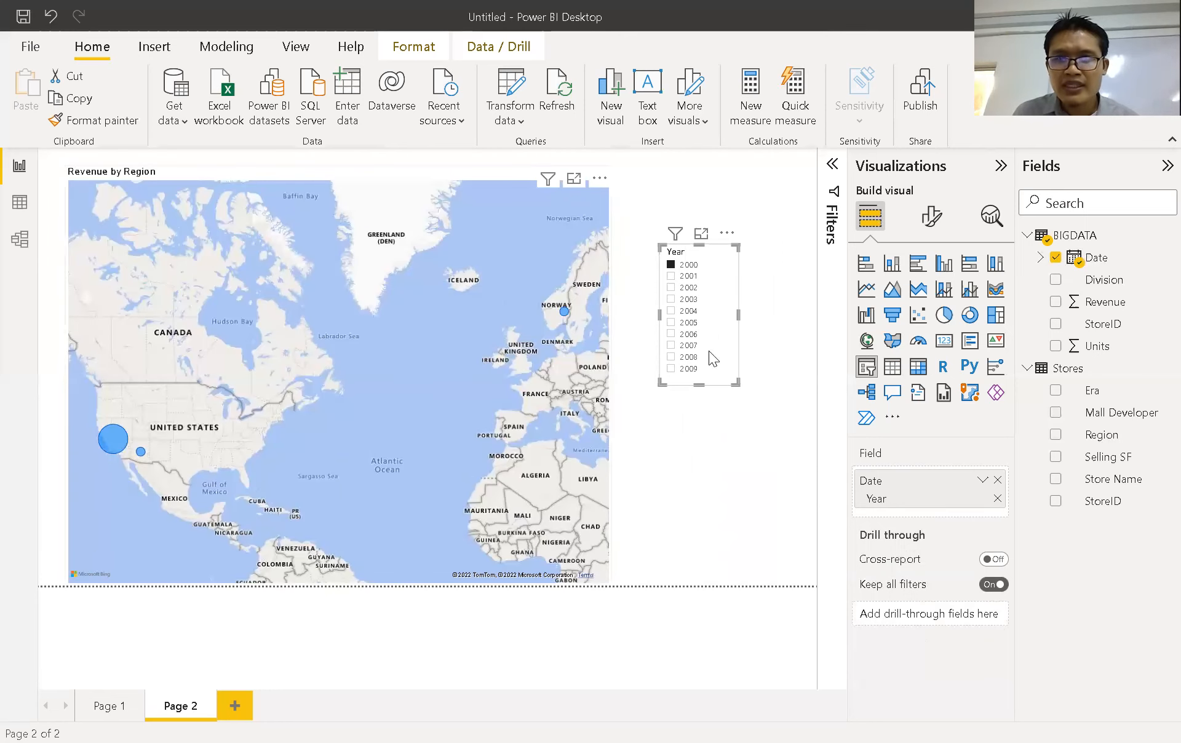
pyautogui.click(671, 346)
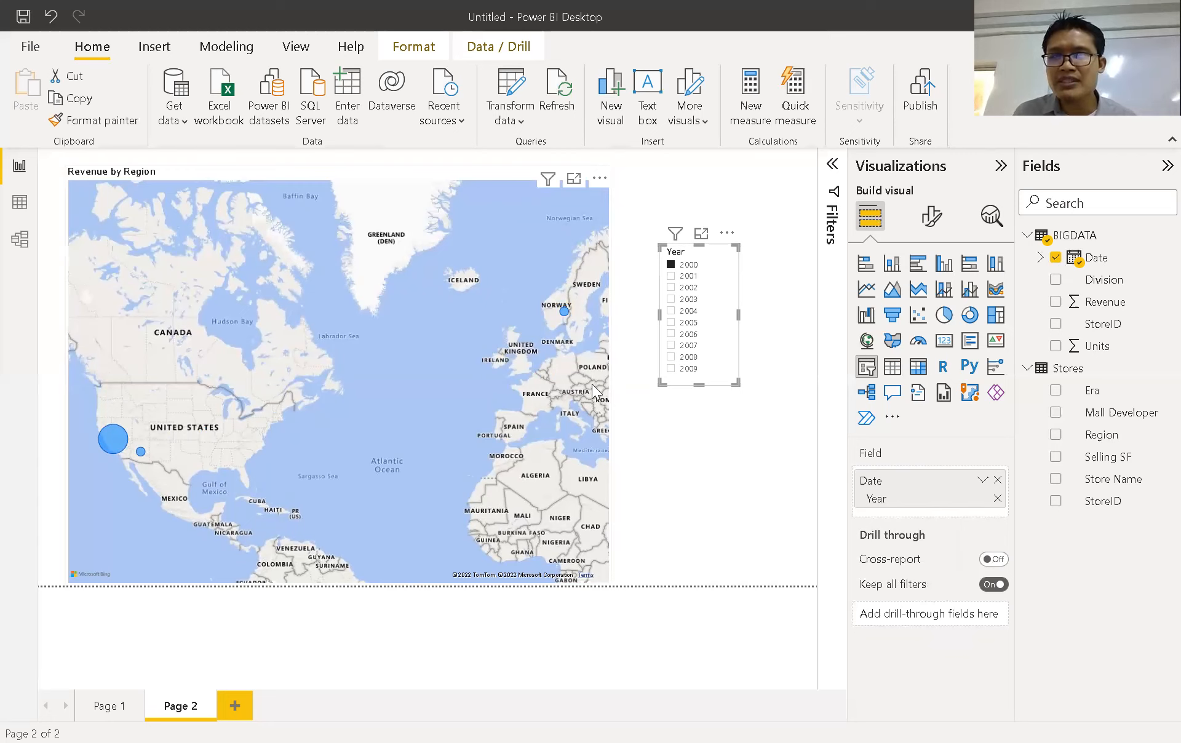
pyautogui.click(671, 369)
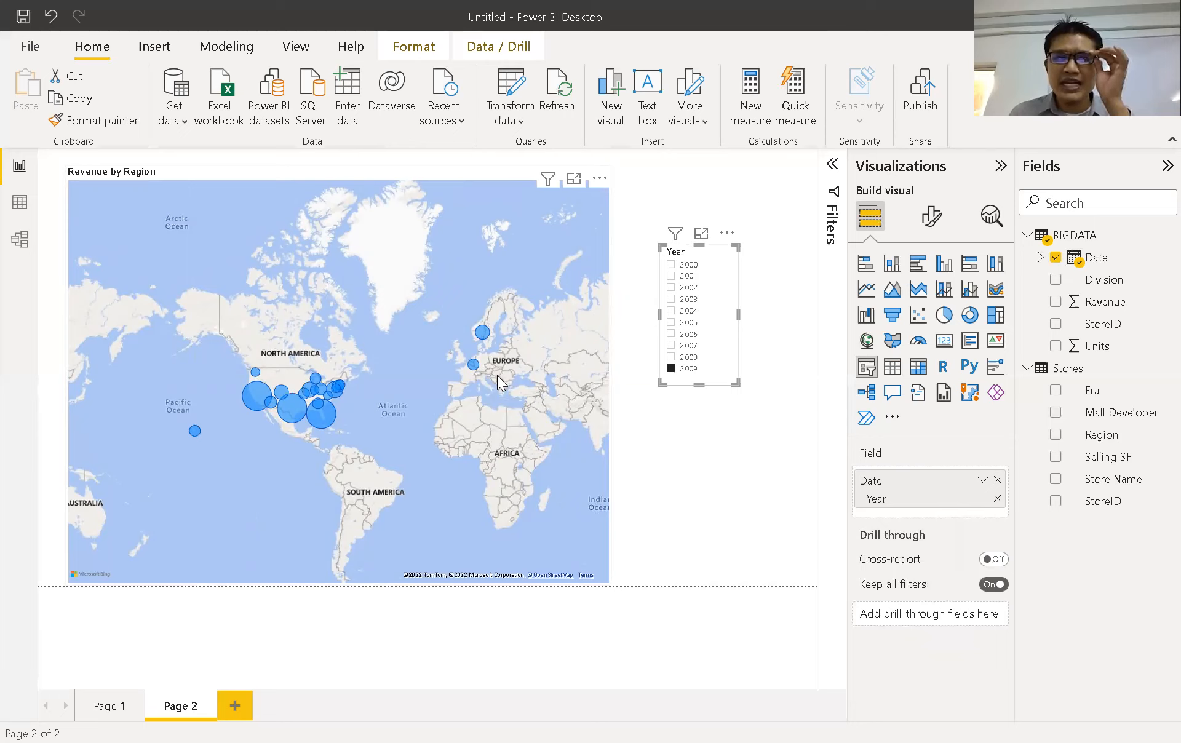
pyautogui.click(672, 368)
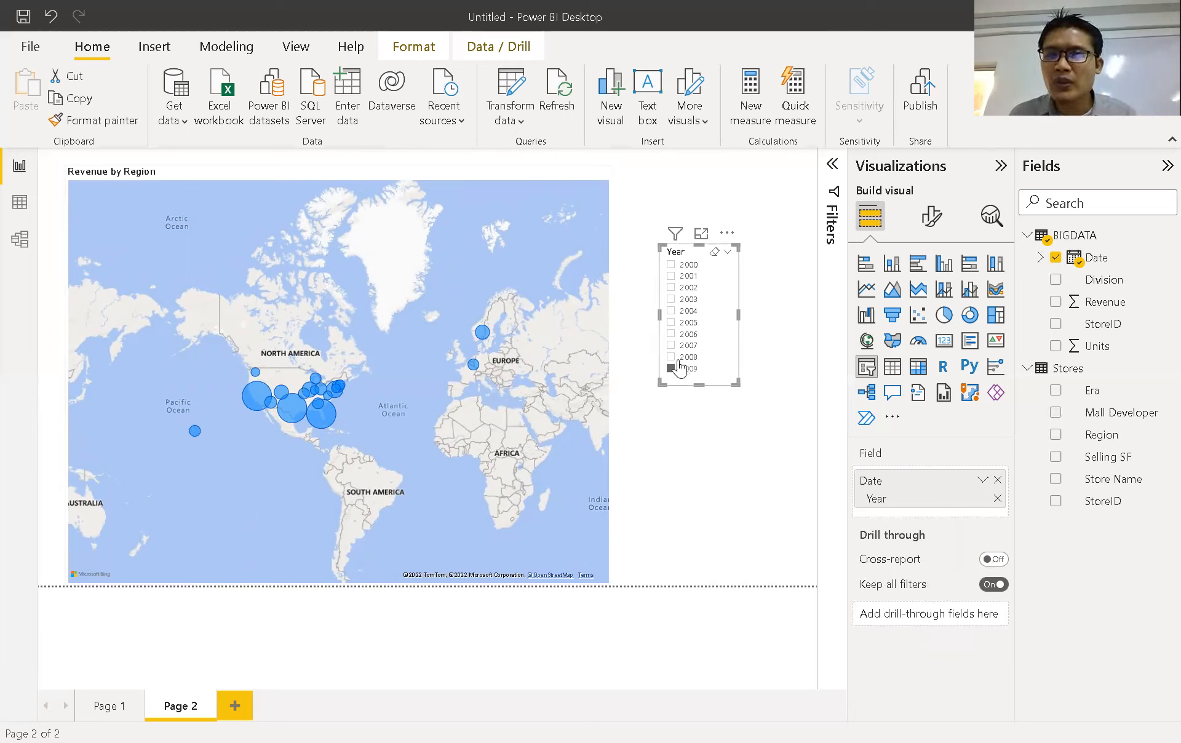
pyautogui.keyDown('shift'); pyautogui.click(672, 345); pyautogui.keyUp('shift')
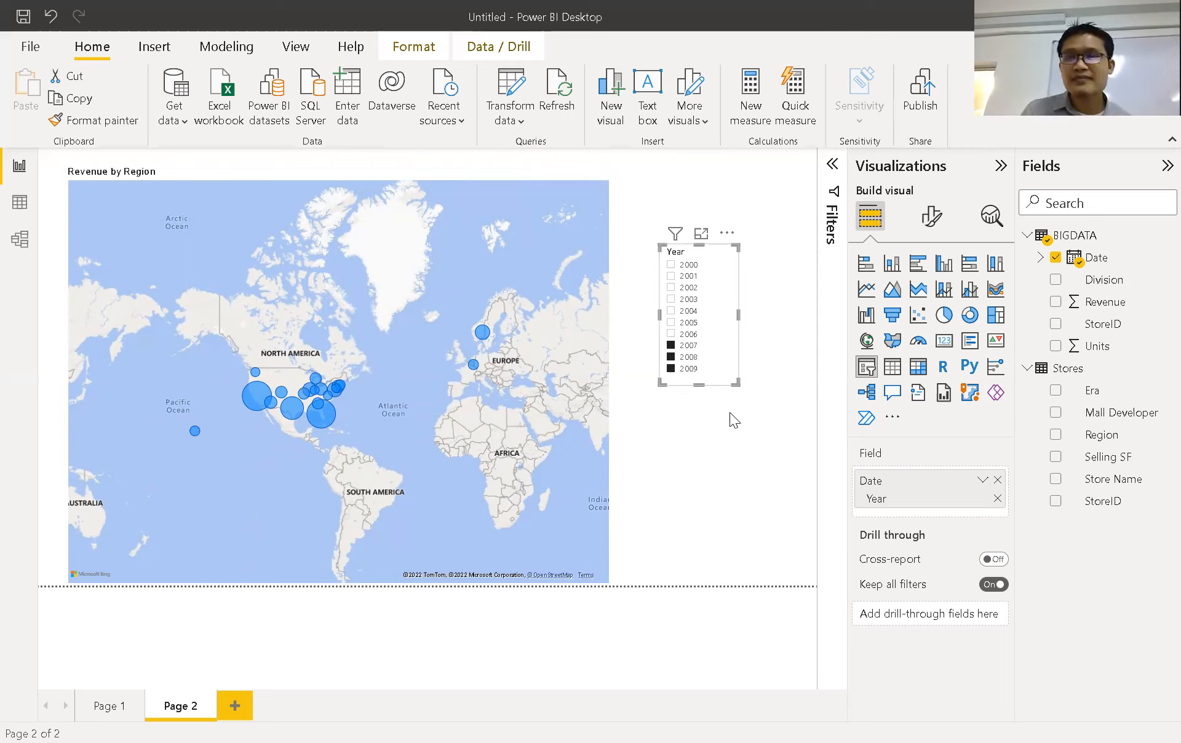
# Step: Add a third report page and insert a treemap visual, enlarged to nearly the full height of the page
pyautogui.click(242, 707)
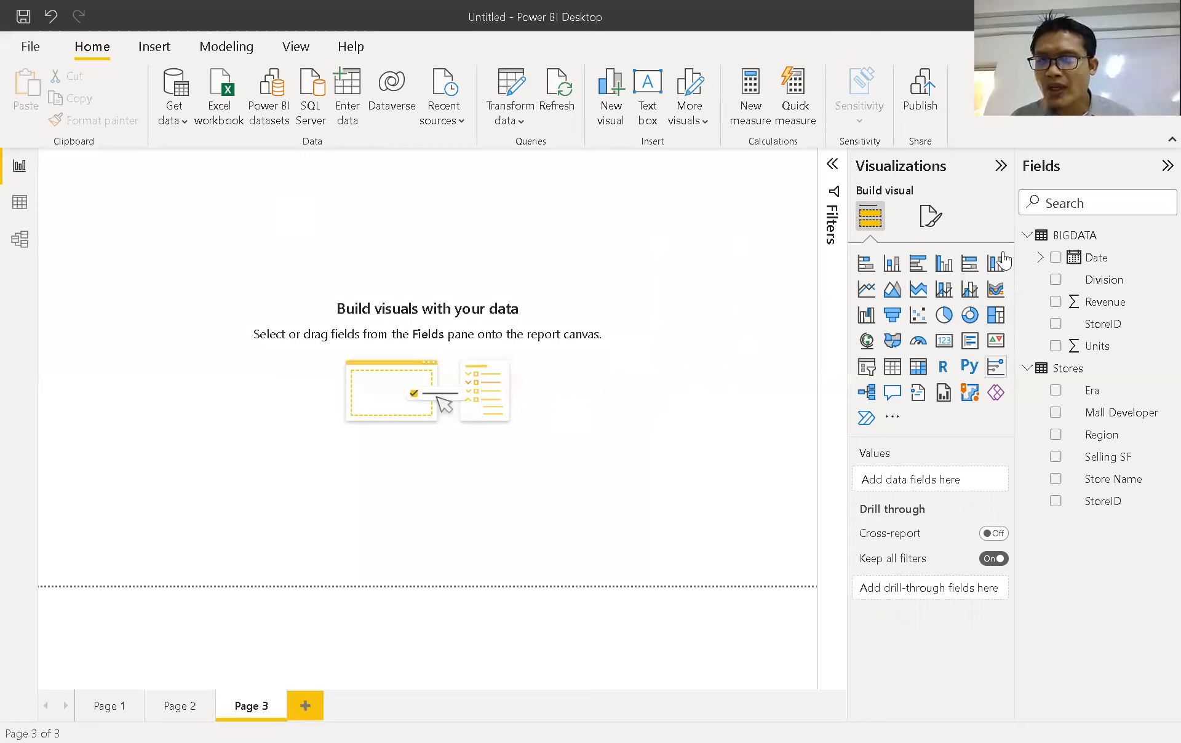
pyautogui.click(997, 320)
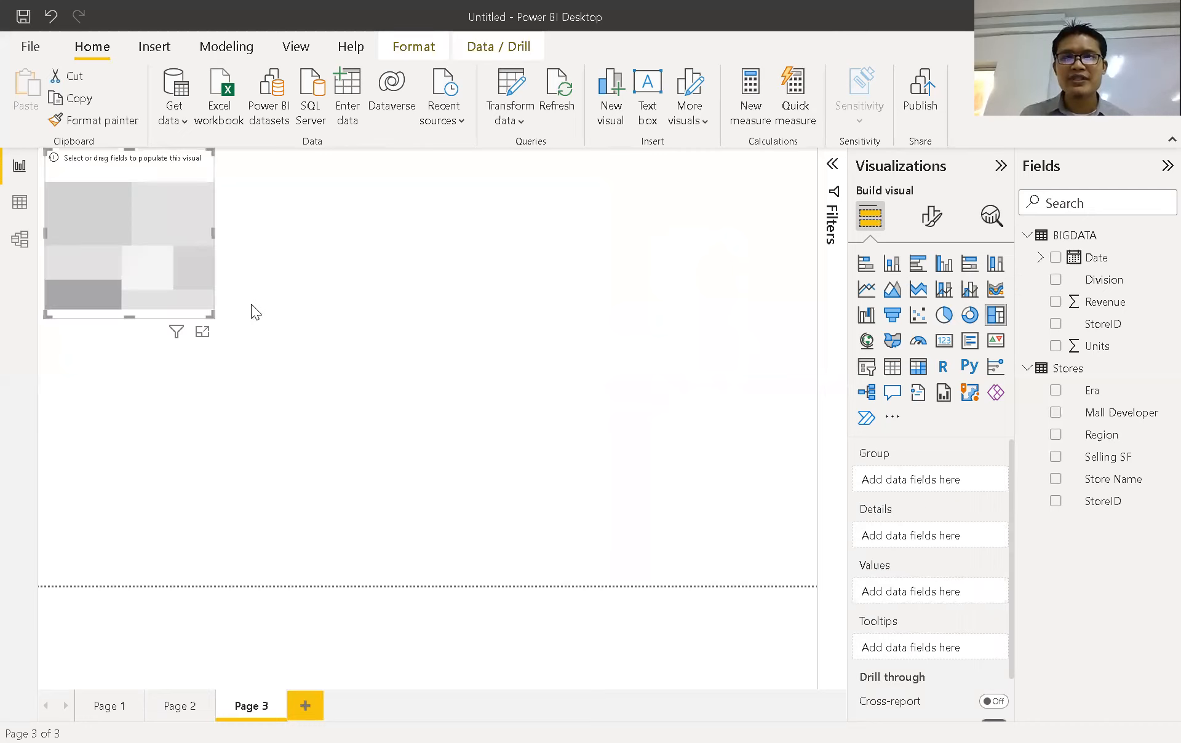
pyautogui.moveTo(211, 320); pyautogui.dragTo(320, 379)
pyautogui.moveTo(383, 557); pyautogui.dragTo(382, 561)
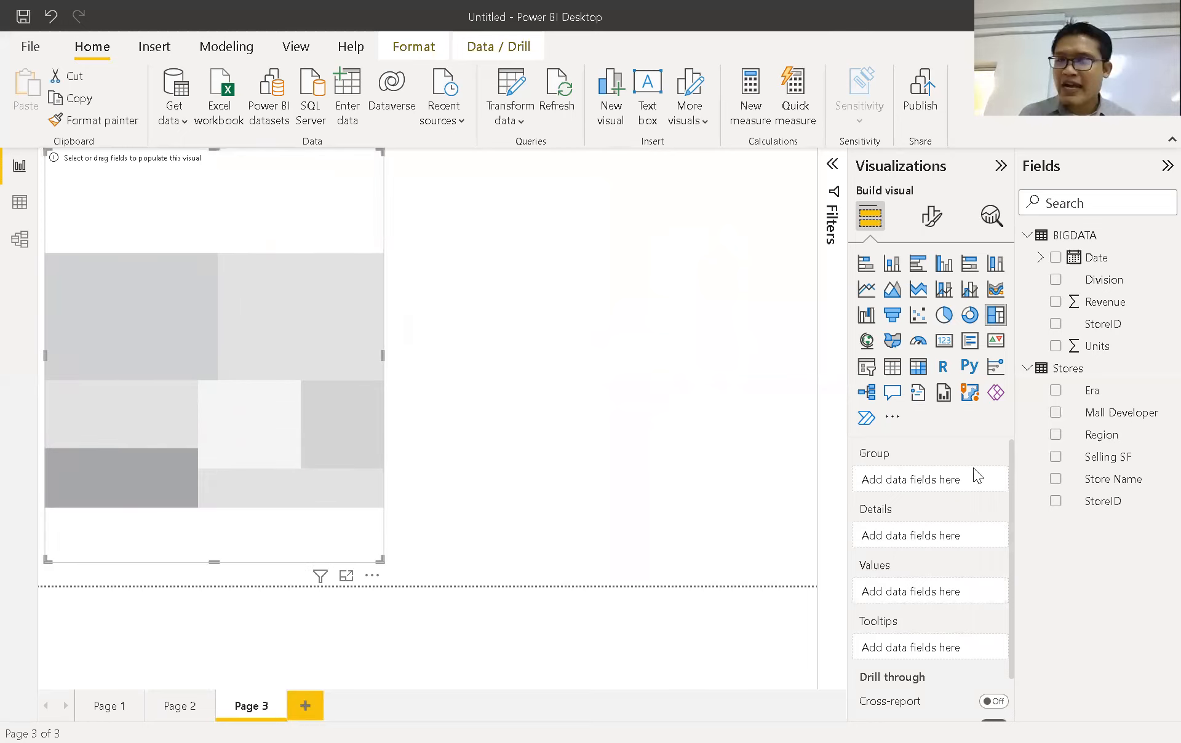
# Step: Fill the treemap with Revenue as values and Store Name as group, and widen it across most of the page
pyautogui.click(1056, 304)
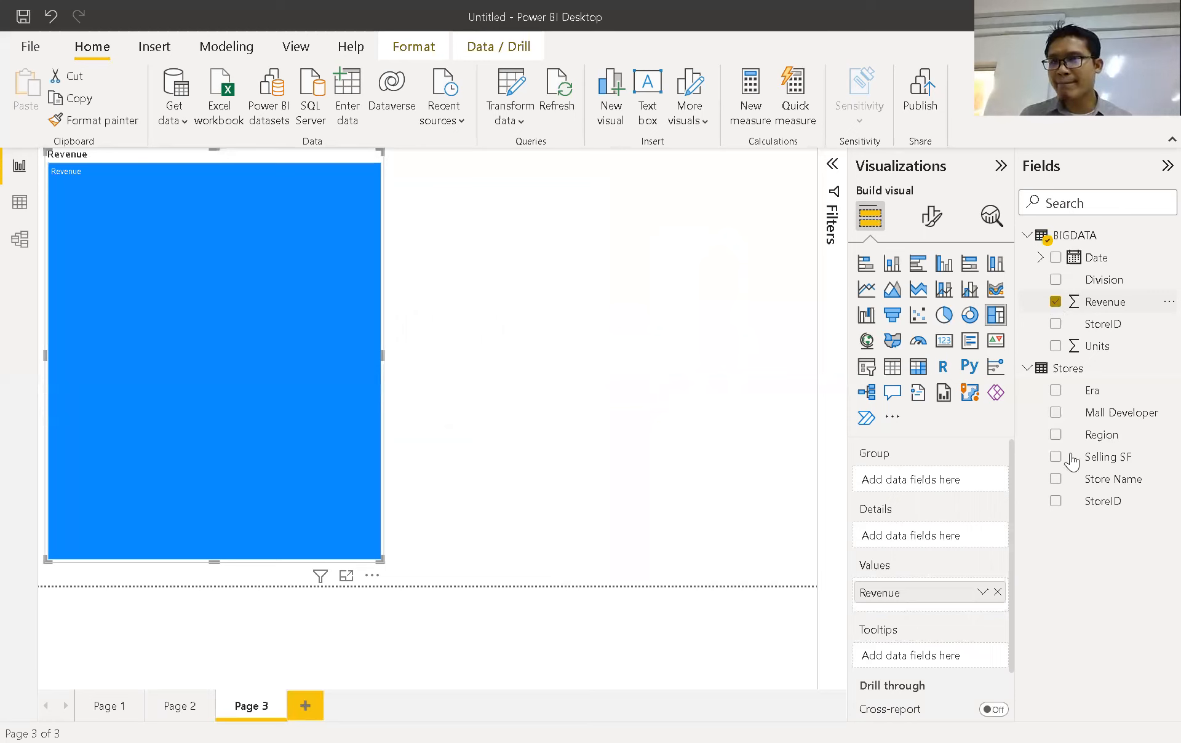
pyautogui.click(1055, 481)
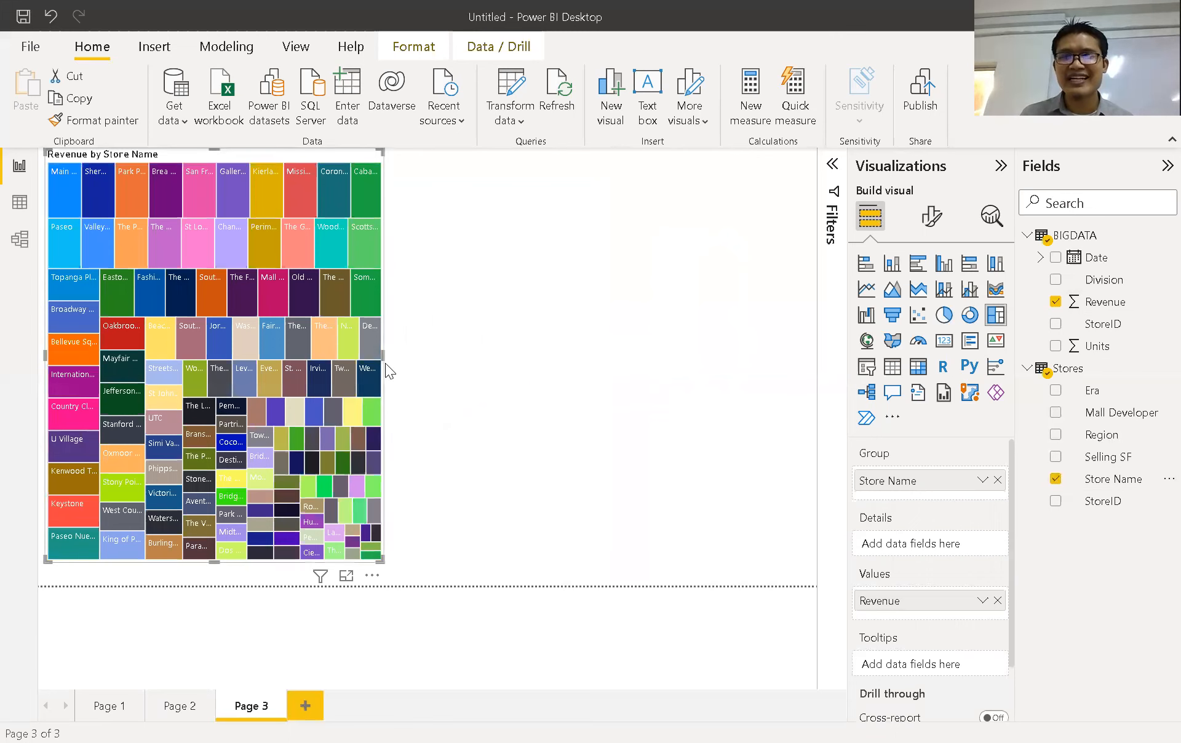
pyautogui.moveTo(587, 357); pyautogui.dragTo(635, 353)
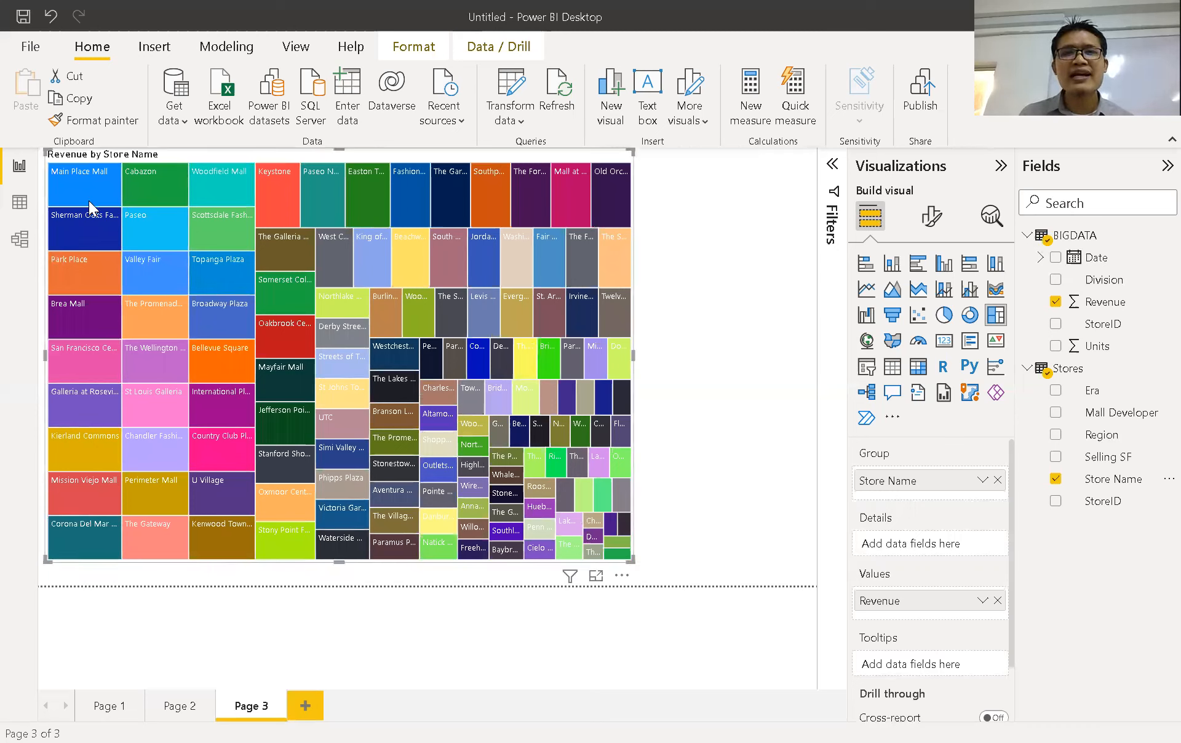
# Step: Open the treemap in focus mode and examine the revenue of individual stores
pyautogui.moveTo(94, 190)
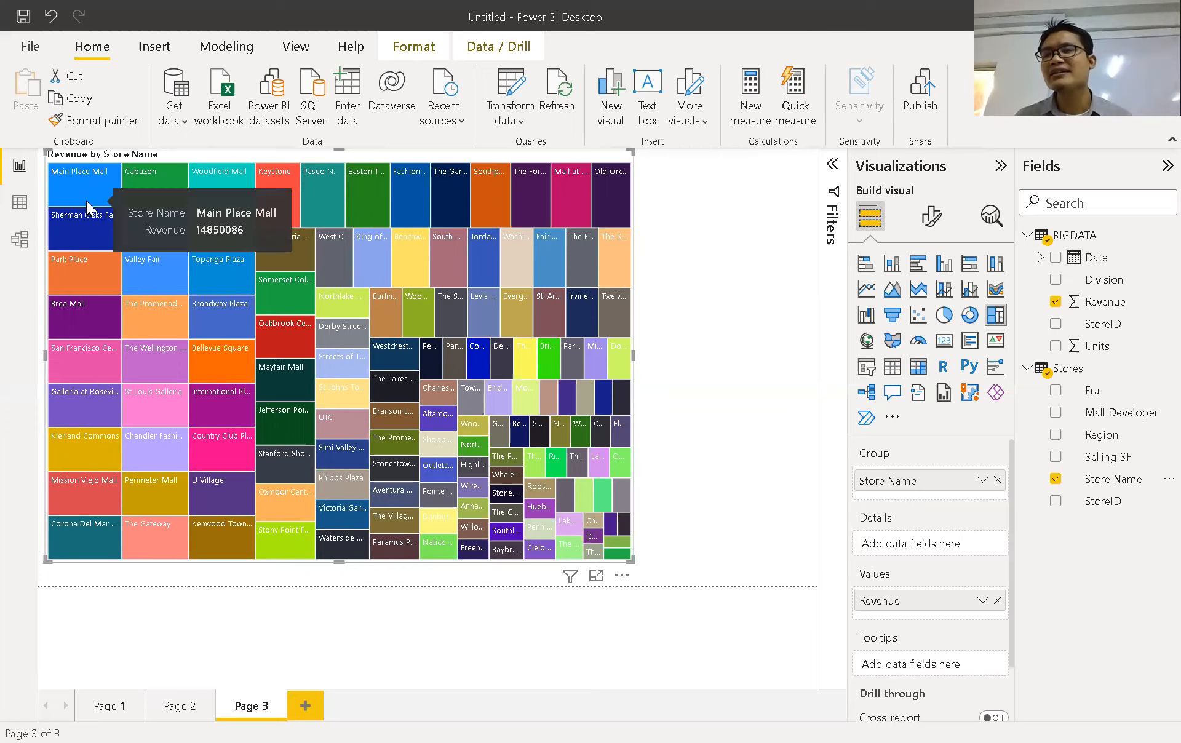
pyautogui.click(595, 579)
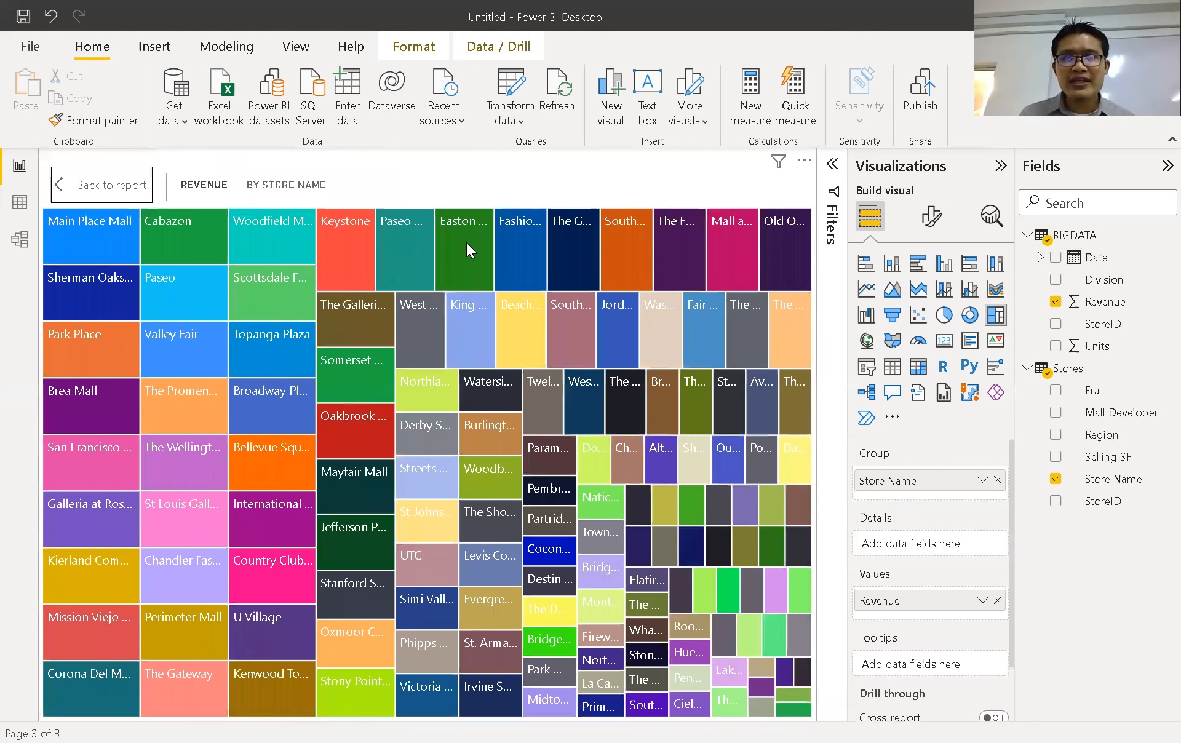
pyautogui.moveTo(285, 249)
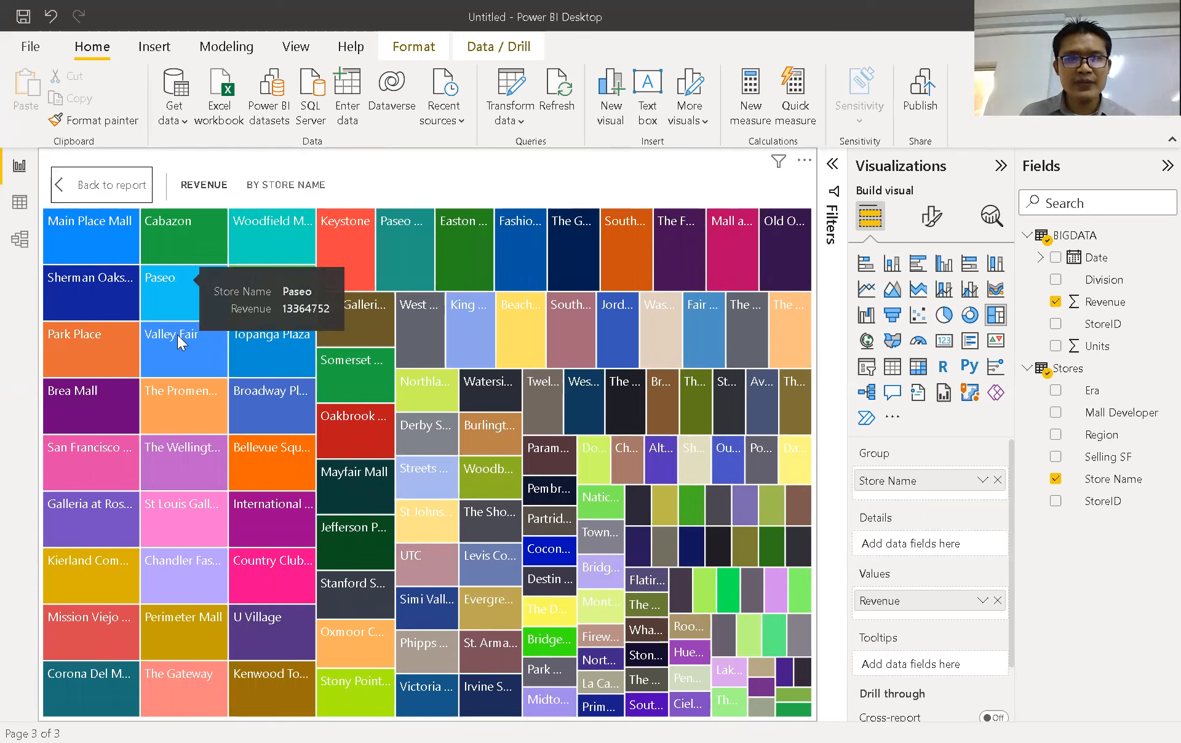
pyautogui.moveTo(177, 335)
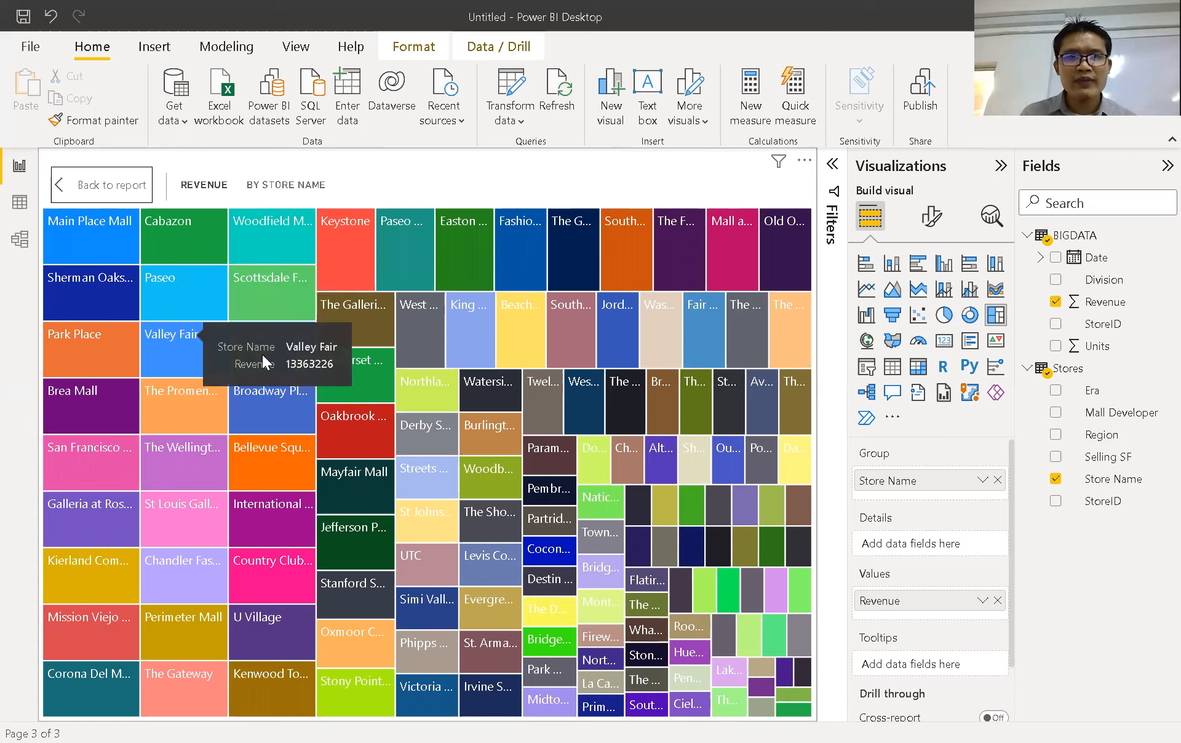
pyautogui.moveTo(352, 326)
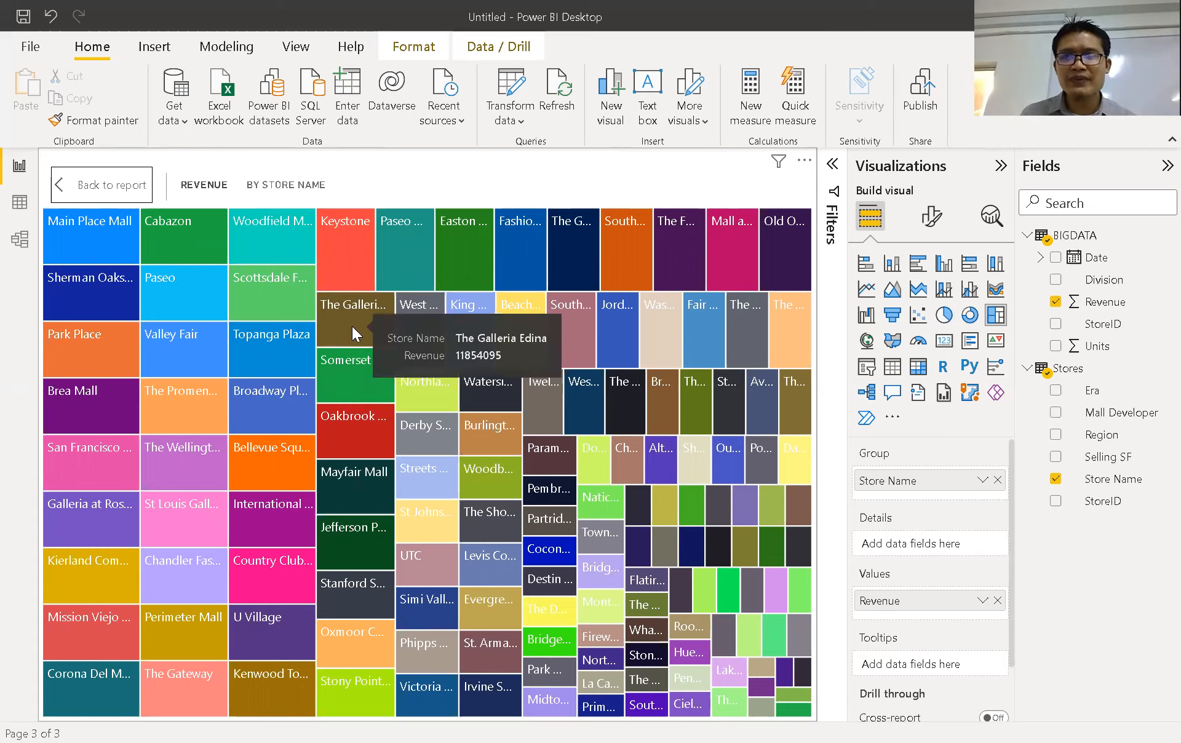
# Step: Try grouping the treemap data from The Galleria Edina store, and undo the grouping
pyautogui.rightClick(352, 326)
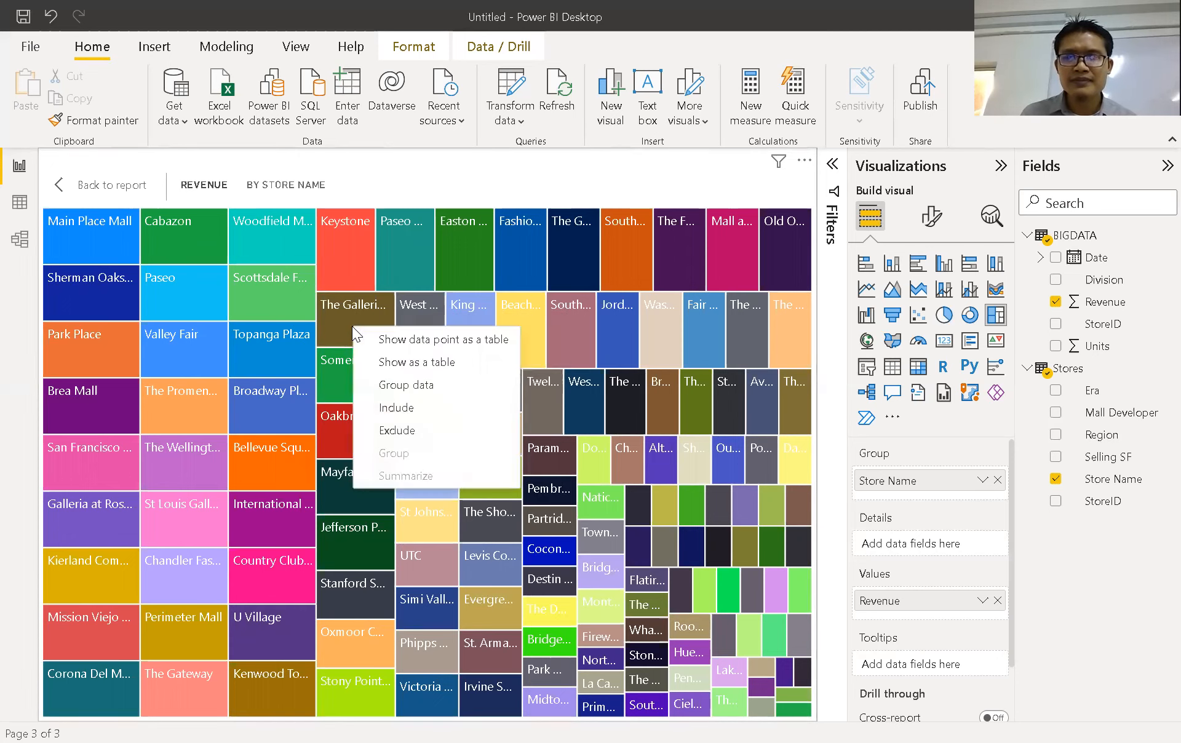
pyautogui.click(428, 385)
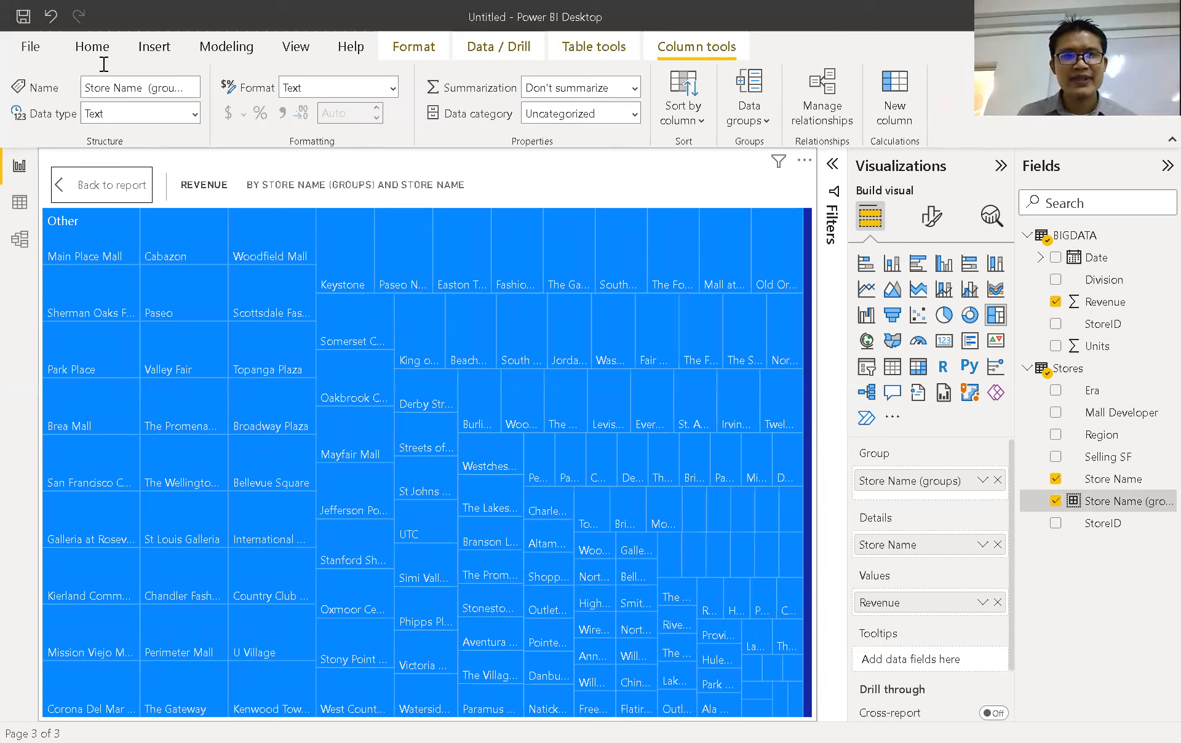
pyautogui.click(50, 17)
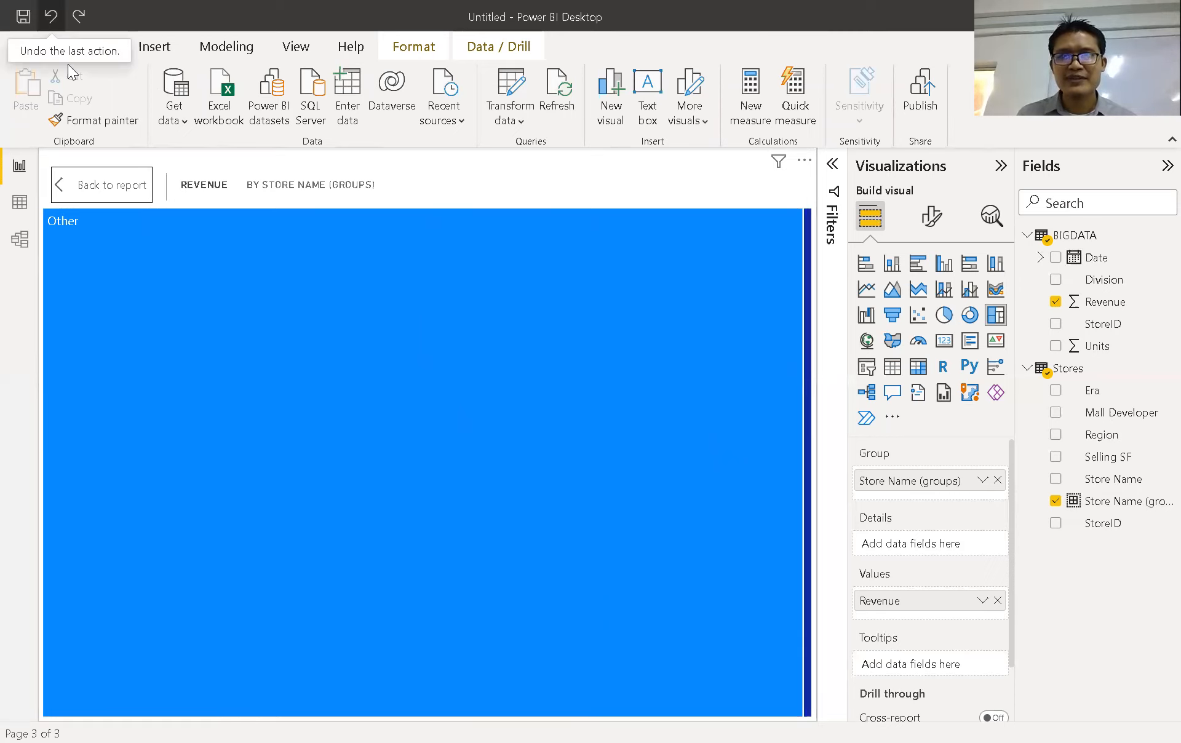
pyautogui.click(53, 16)
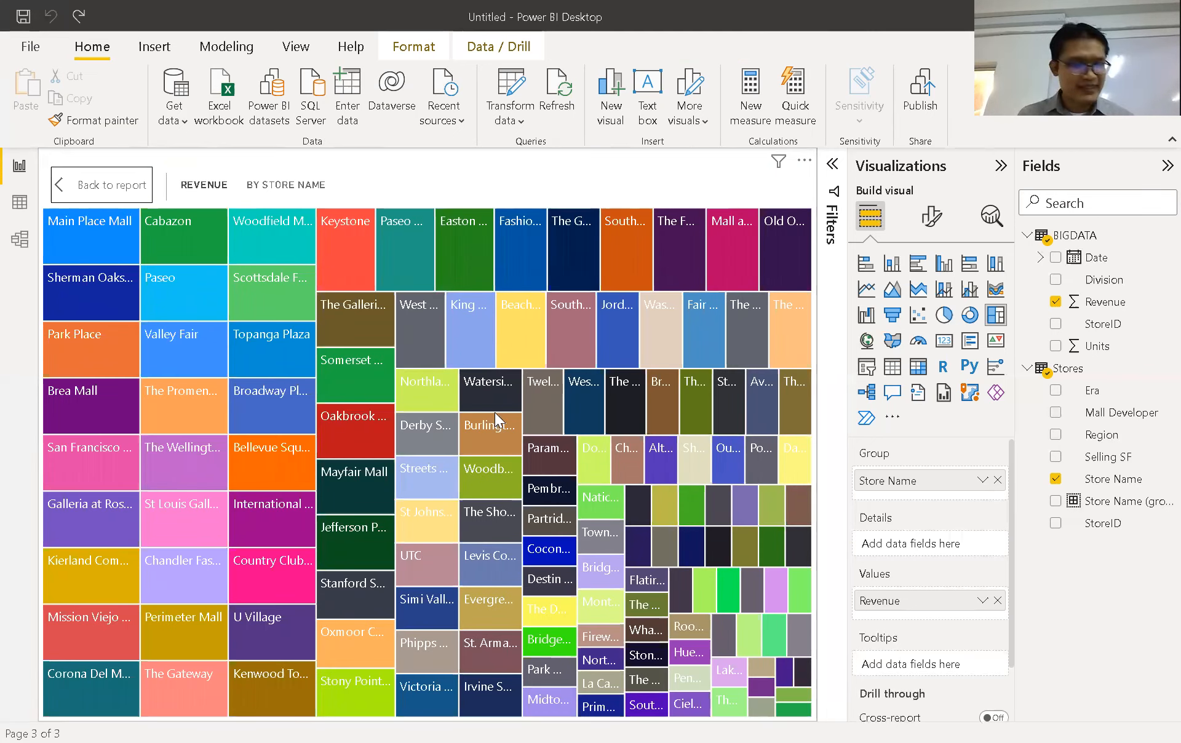
pyautogui.moveTo(503, 411)
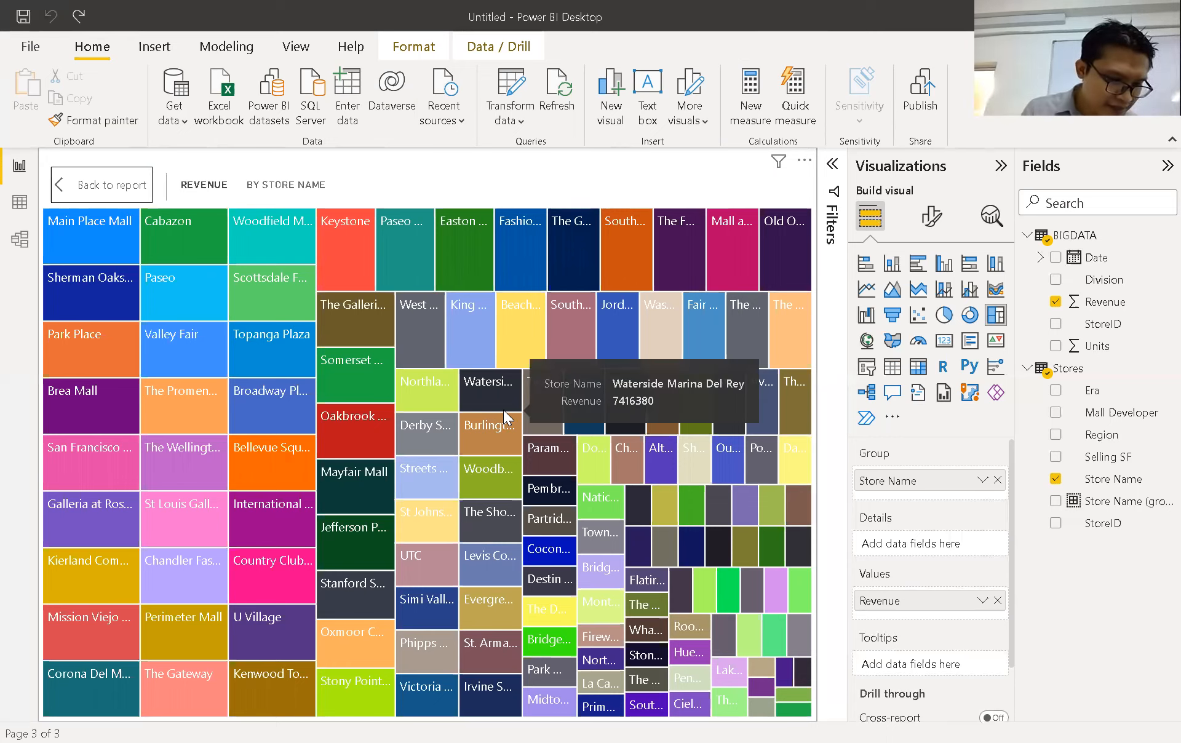